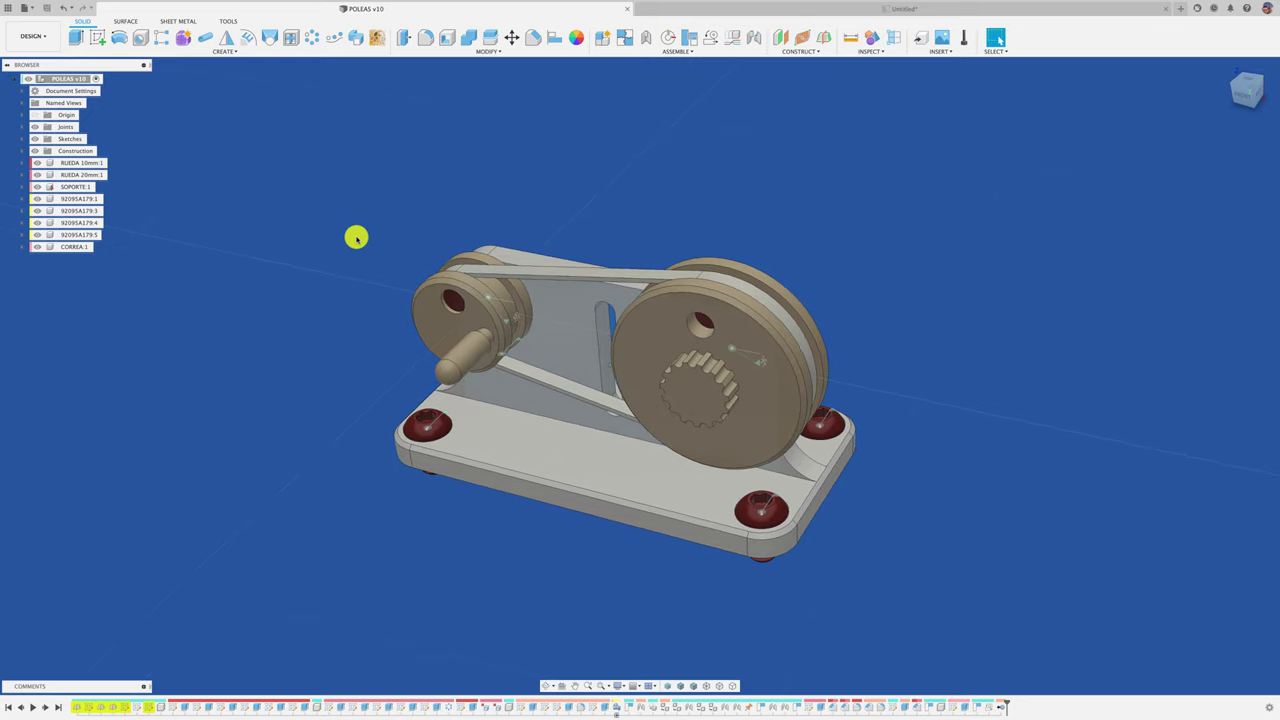
# - Select the assembly's components, then clear the selection
pyautogui.click(438, 367)
pyautogui.click(412, 372)
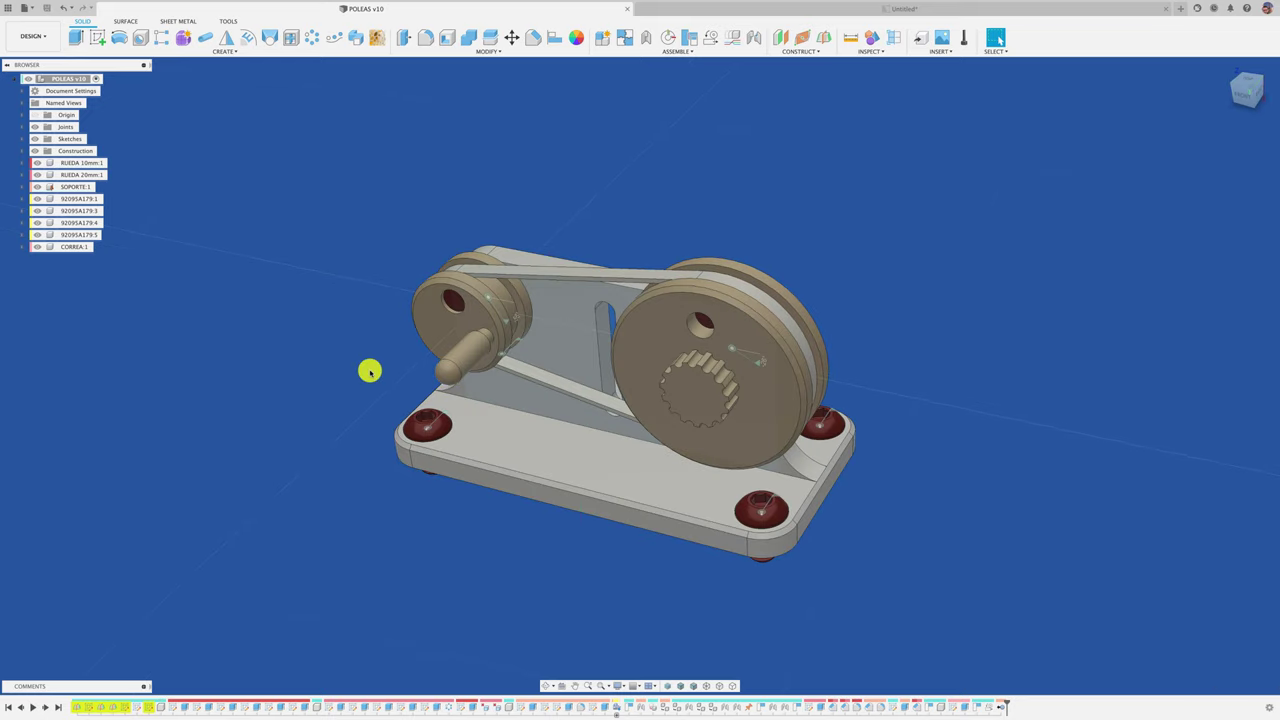
pyautogui.scroll(1, 584, 491)
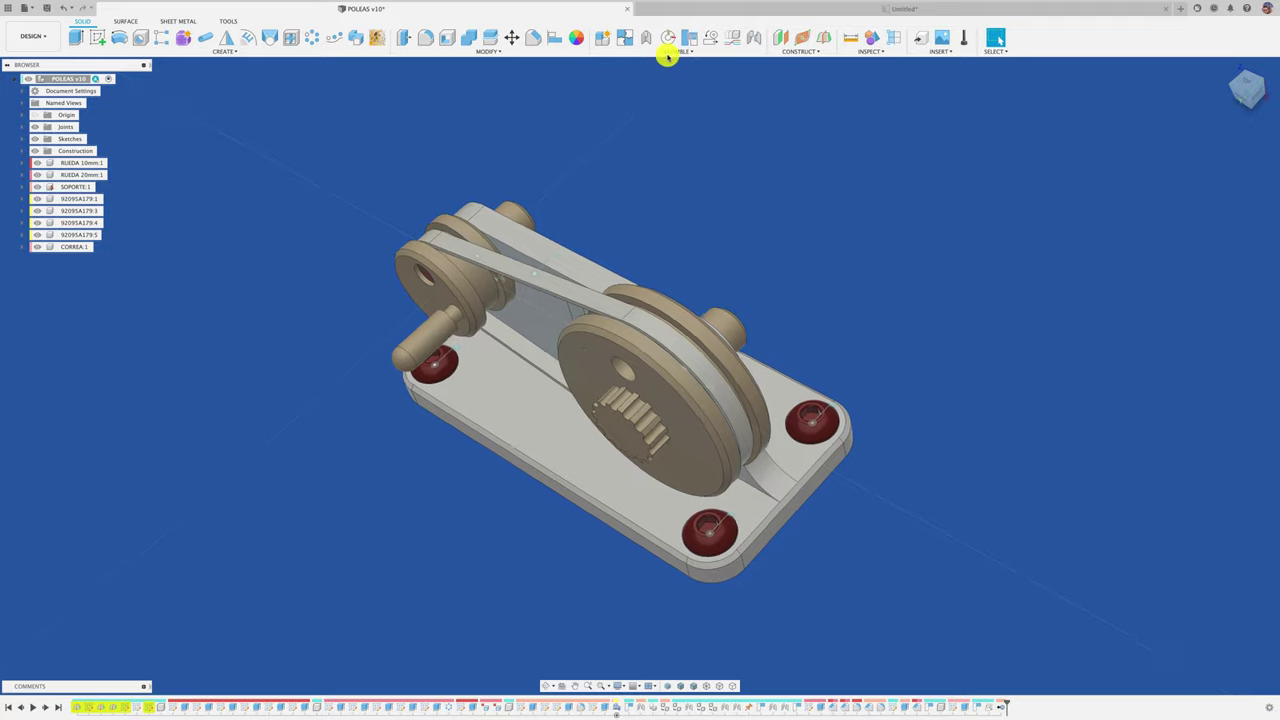
# - Switch to the POLEAS drawing document and zoom and pan the four-view sheet
pyautogui.click(735, 15)
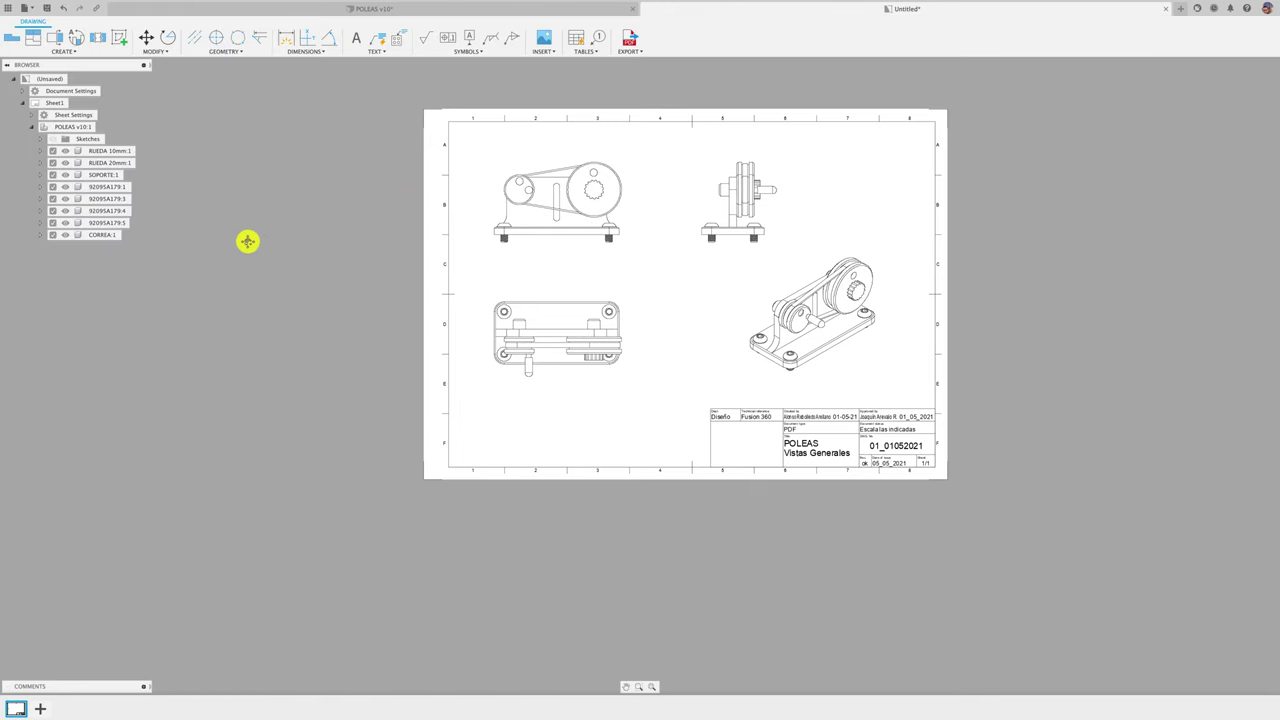
pyautogui.scroll(2, 645, 257)
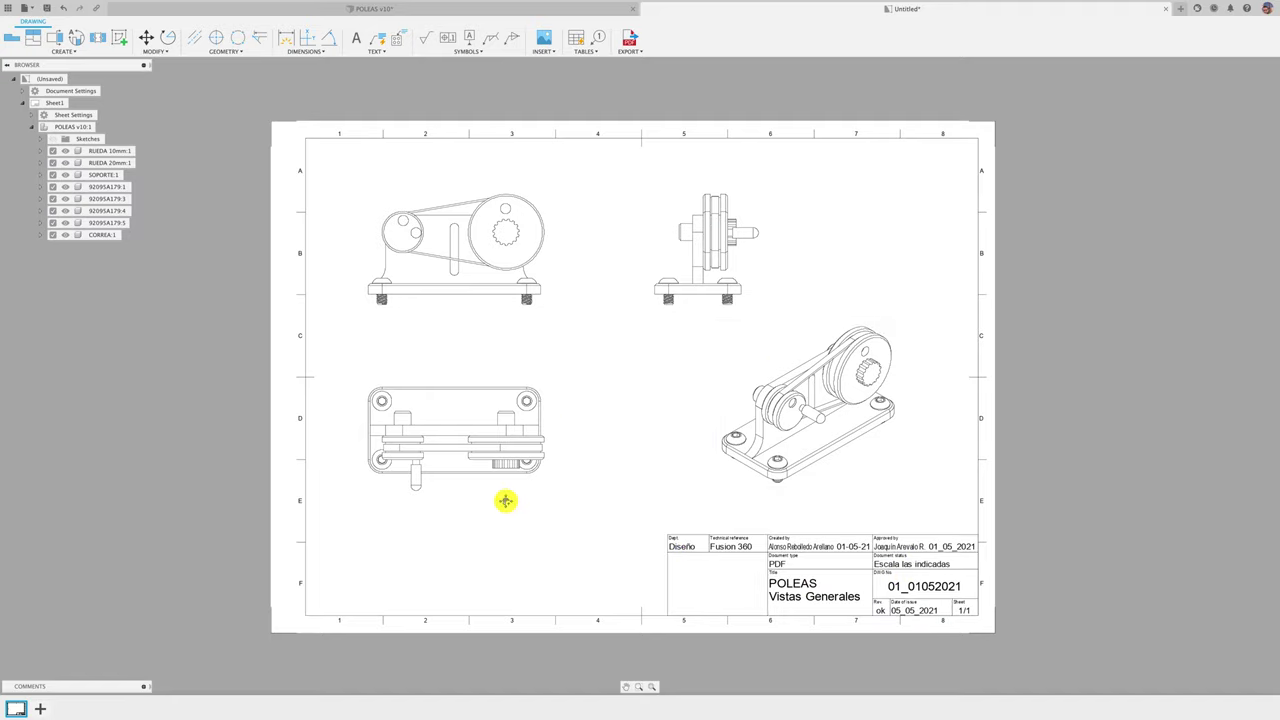
pyautogui.moveTo(506, 503); pyautogui.dragTo(562, 495, button='middle')
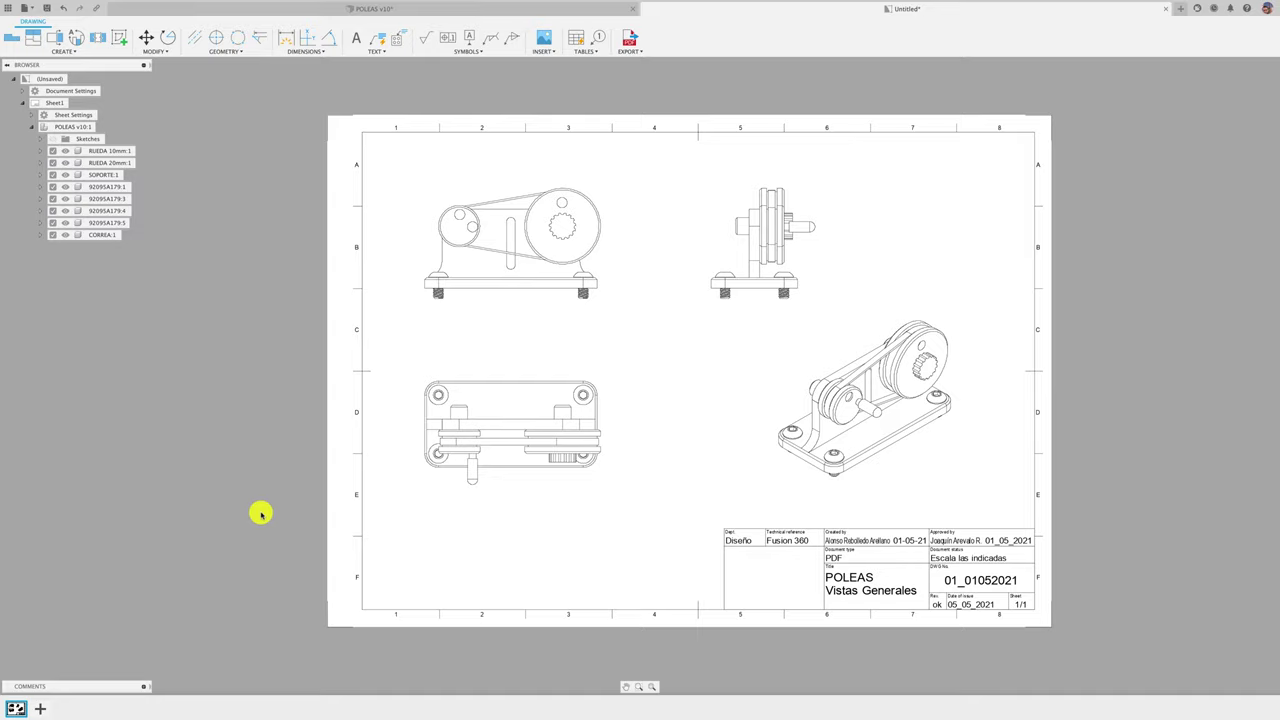
# - Add Sheet2 and place a top-left front base view with visible and hidden edges and full-length tangent edges
pyautogui.click(39, 710)
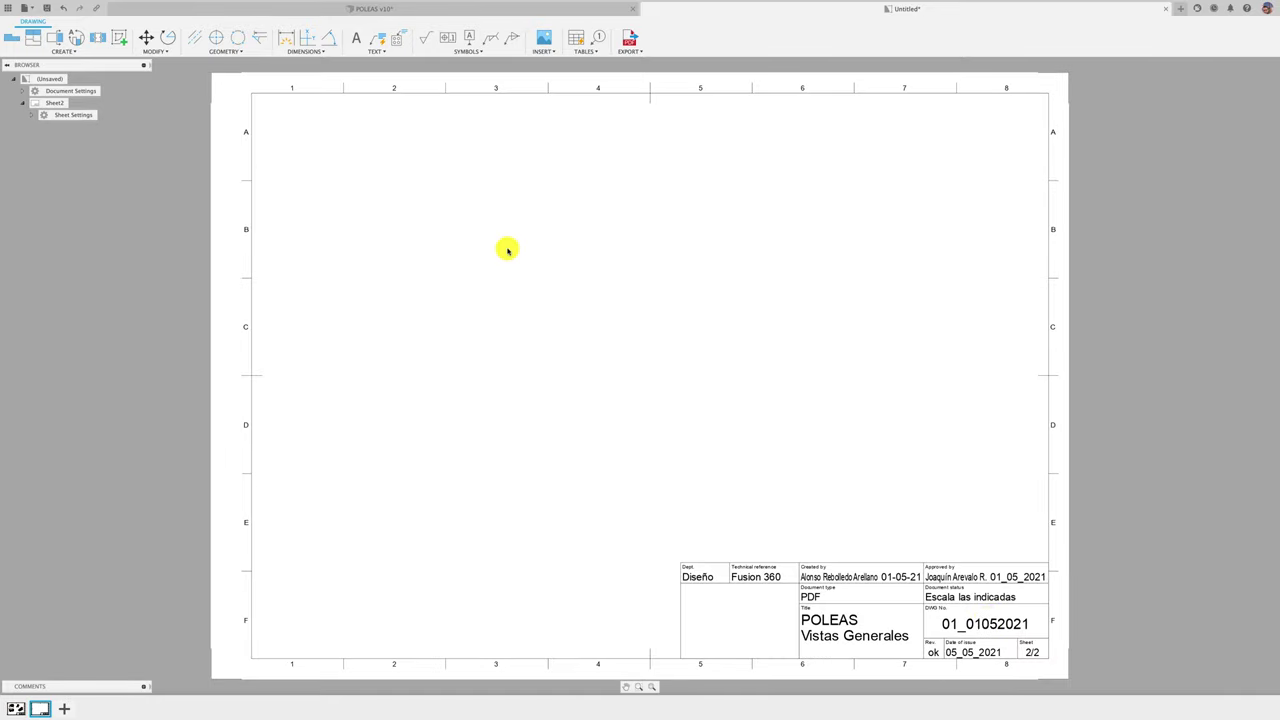
pyautogui.scroll(-1, 507, 249)
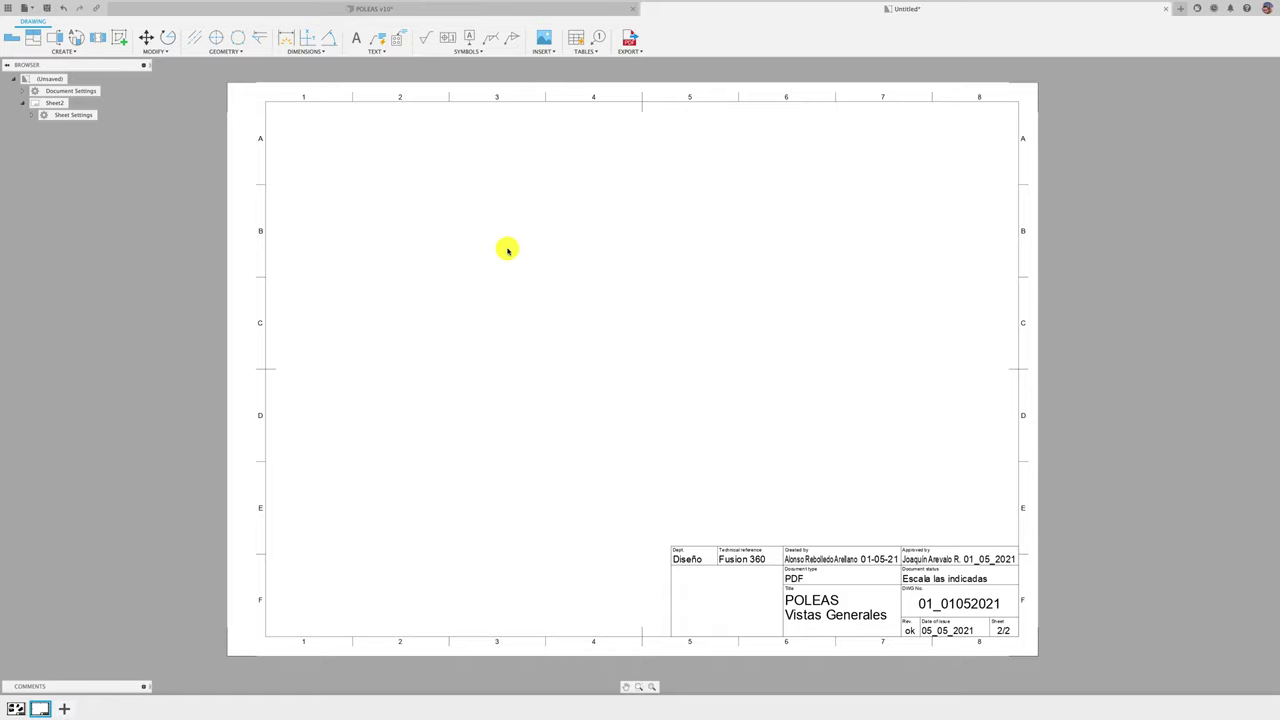
pyautogui.click(11, 38)
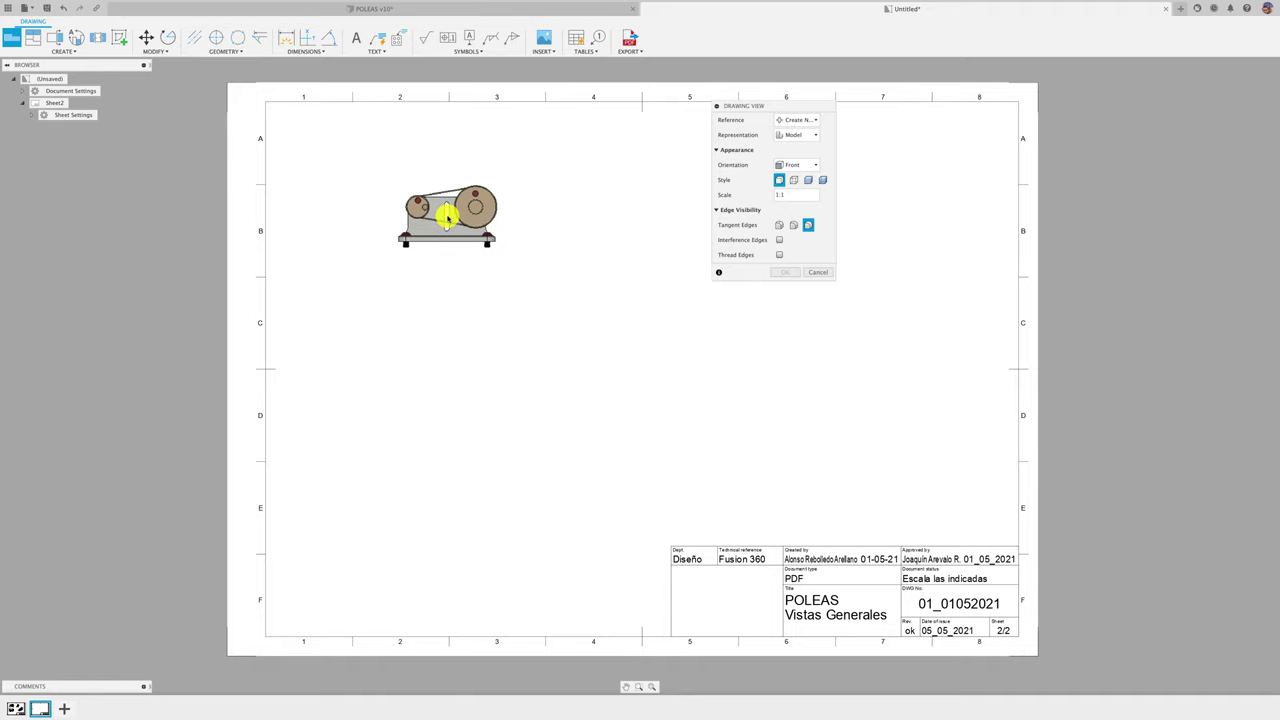
pyautogui.click(429, 205)
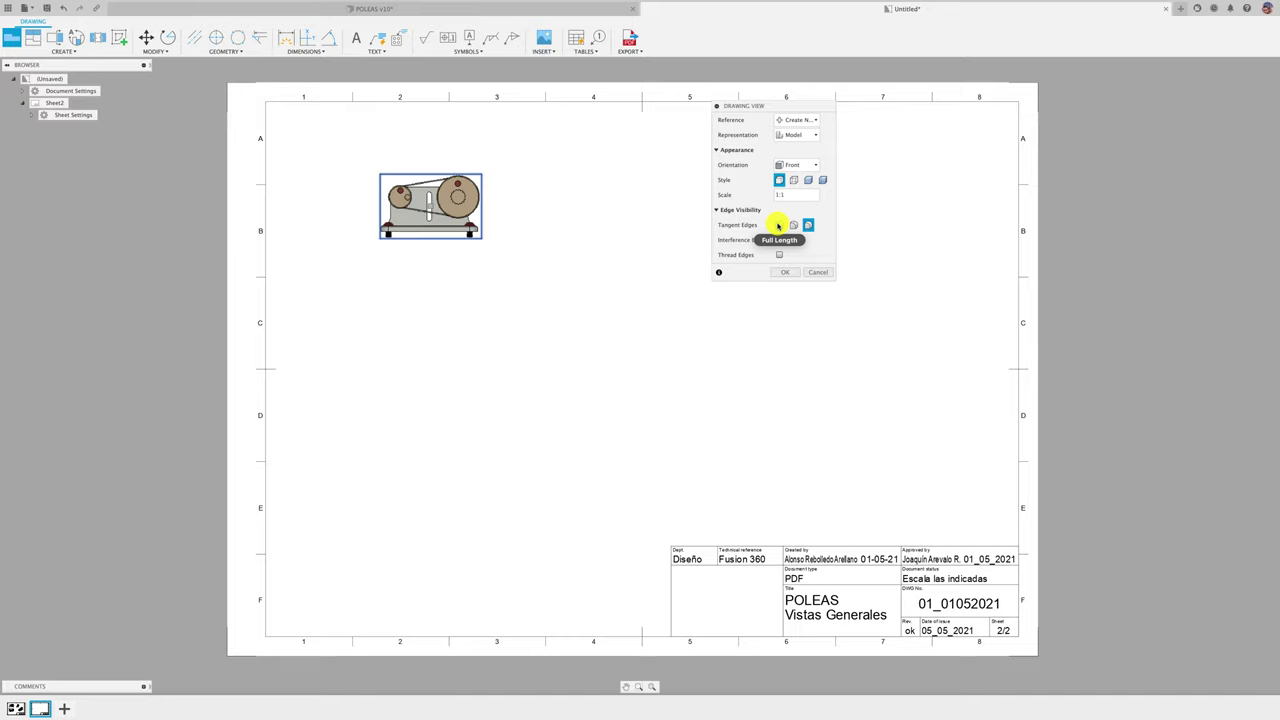
pyautogui.click(778, 225)
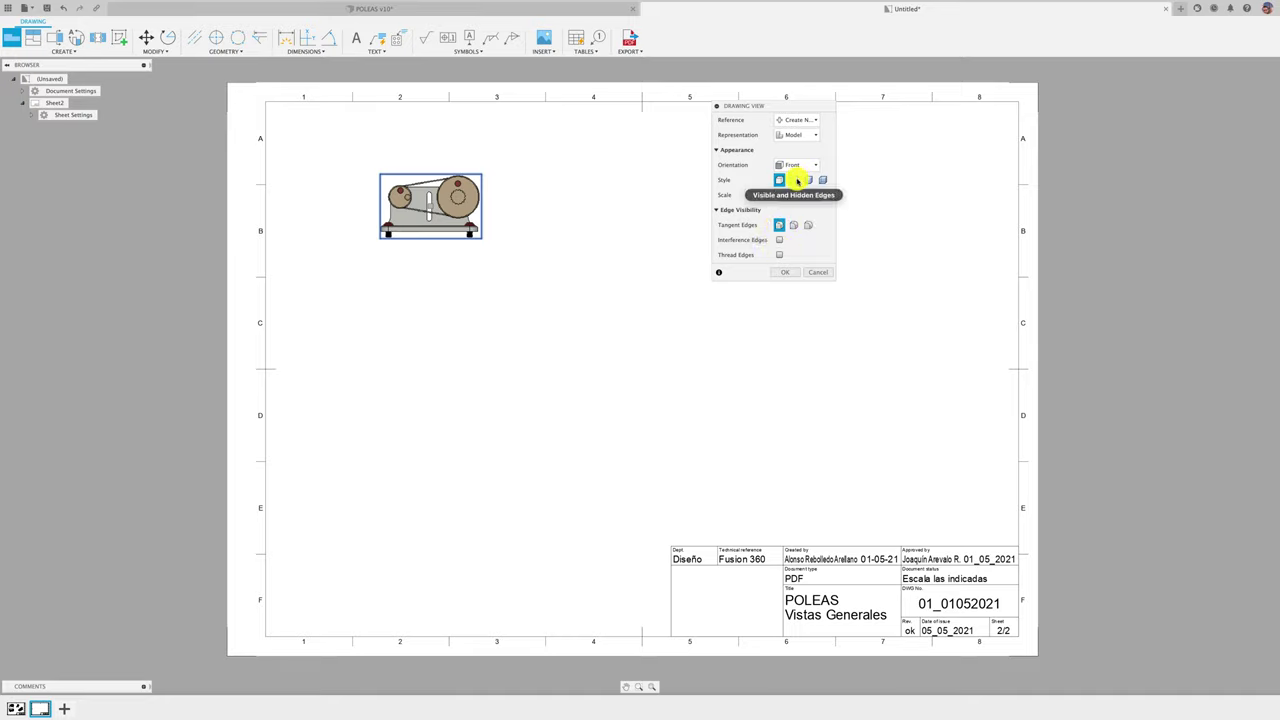
pyautogui.click(797, 180)
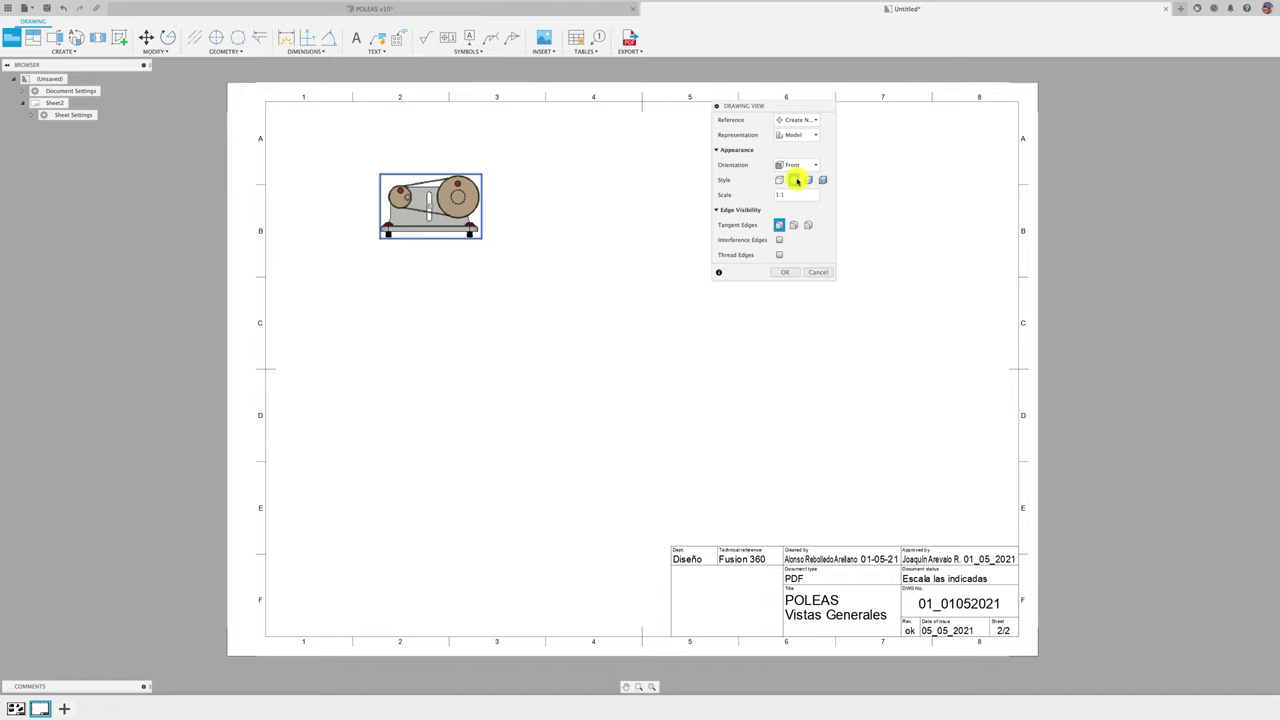
pyautogui.click(785, 272)
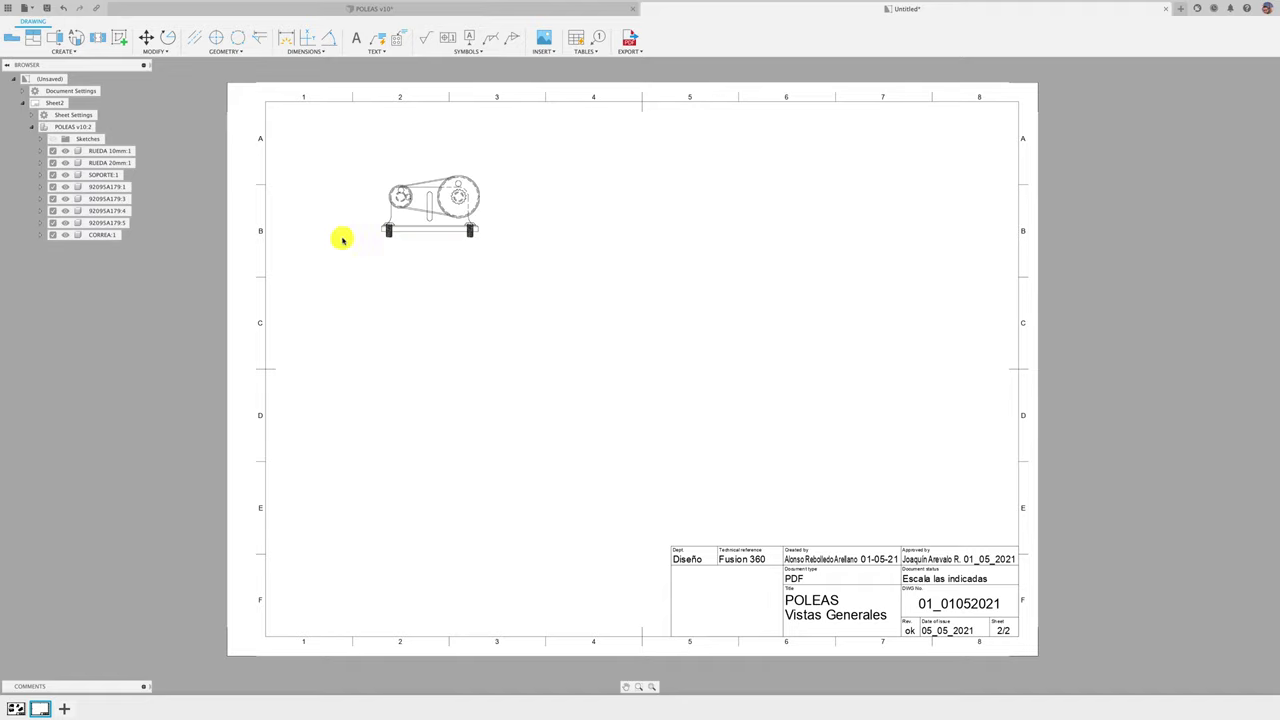
pyautogui.moveTo(342, 240); pyautogui.dragTo(526, 249, button='middle')
pyautogui.scroll(1, 483, 223)
pyautogui.scroll(1, 551, 251)
pyautogui.scroll(2, 666, 263)
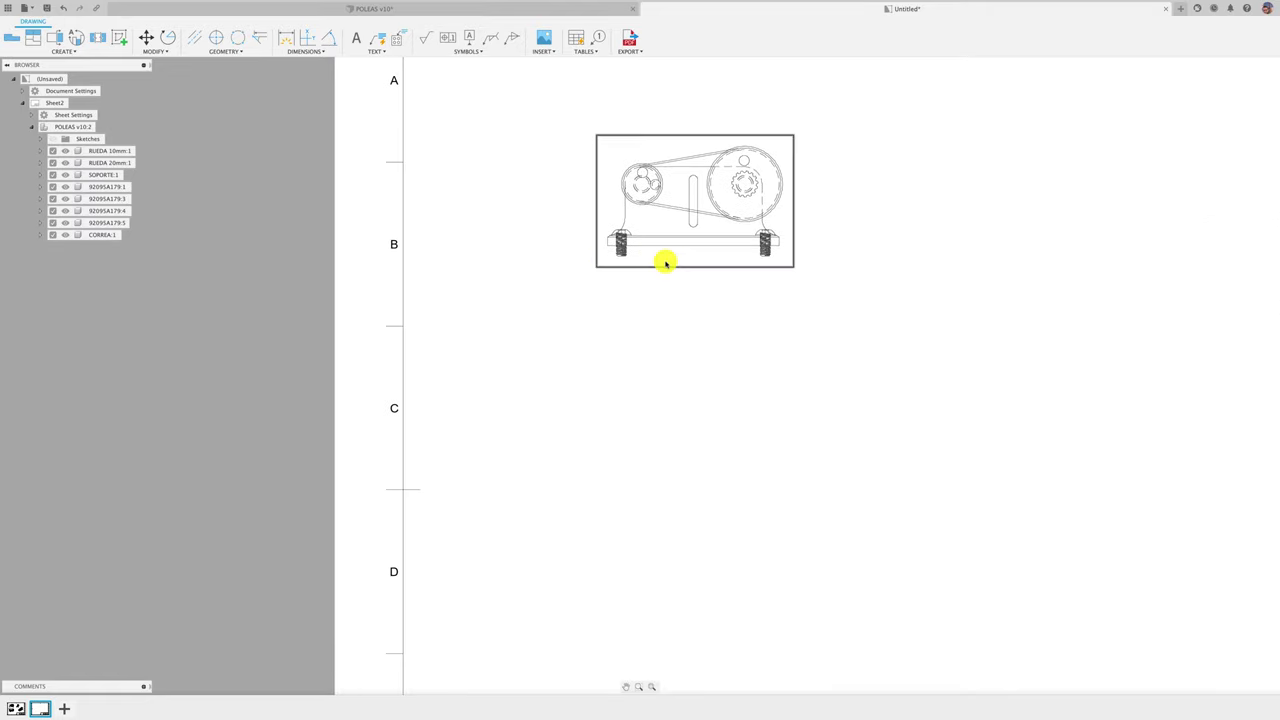
pyautogui.doubleClick(675, 267)
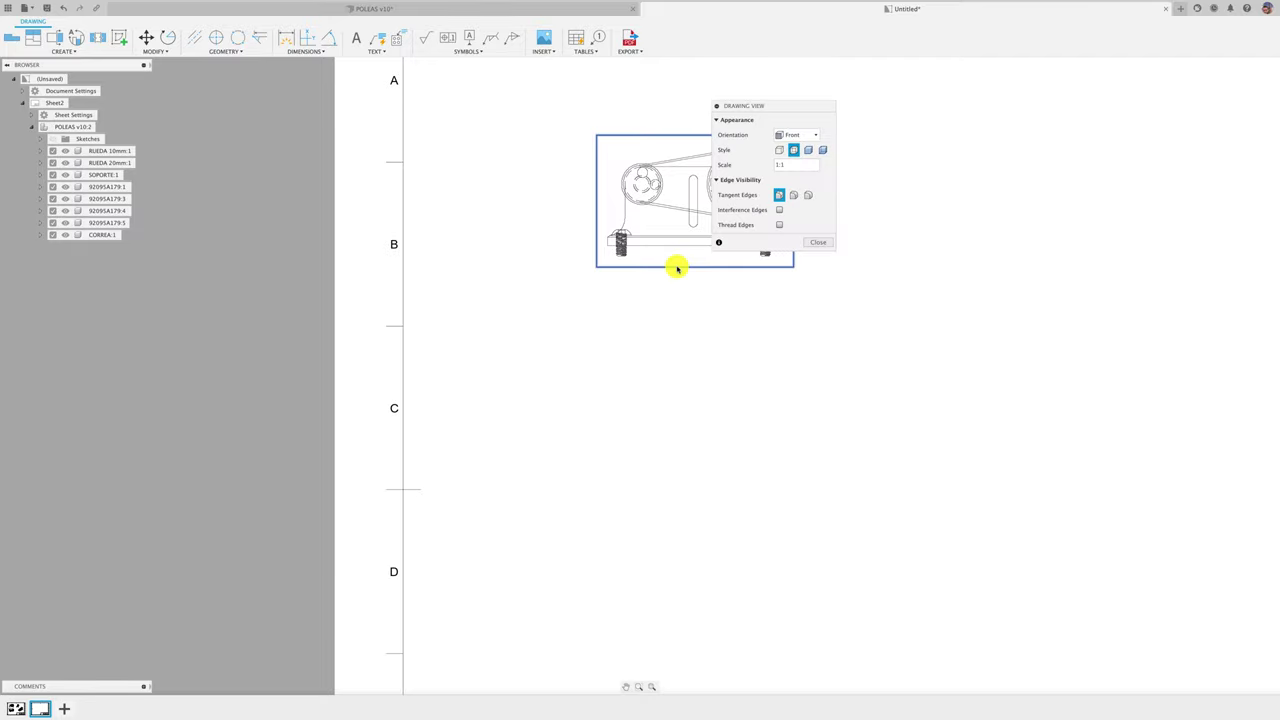
pyautogui.click(818, 242)
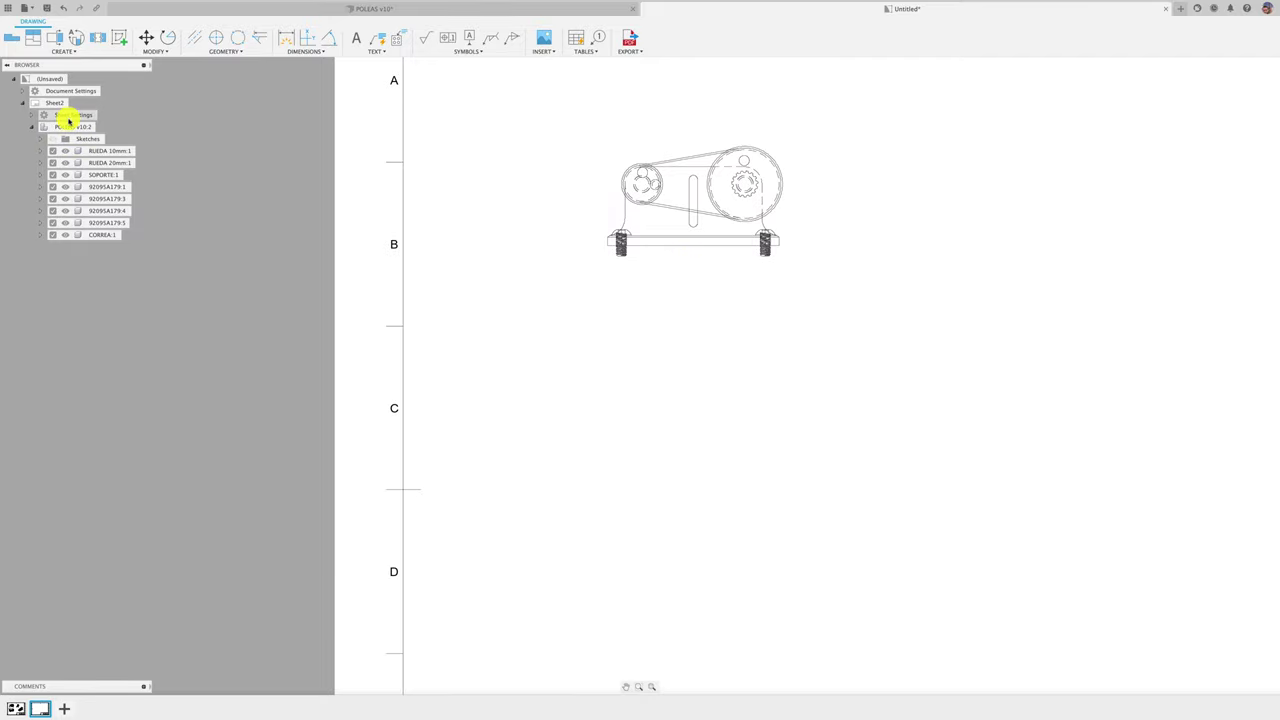
pyautogui.click(31, 127)
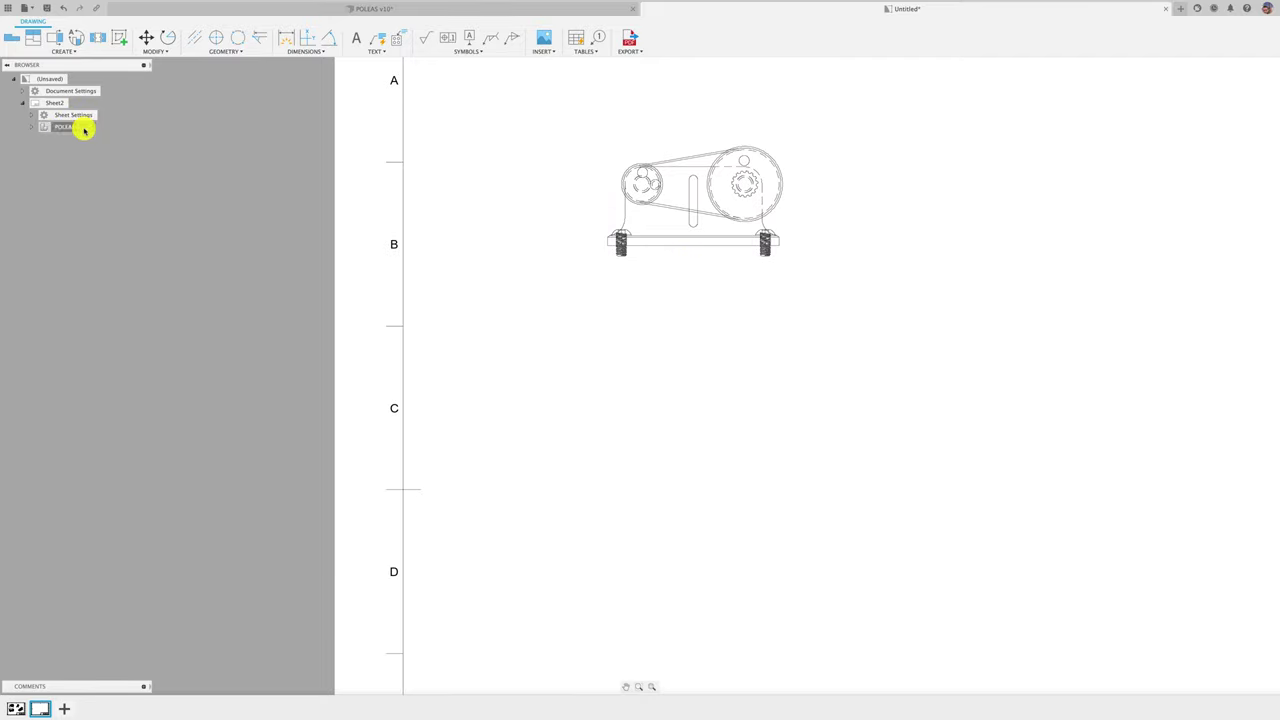
pyautogui.click(84, 128)
pyautogui.click(31, 127)
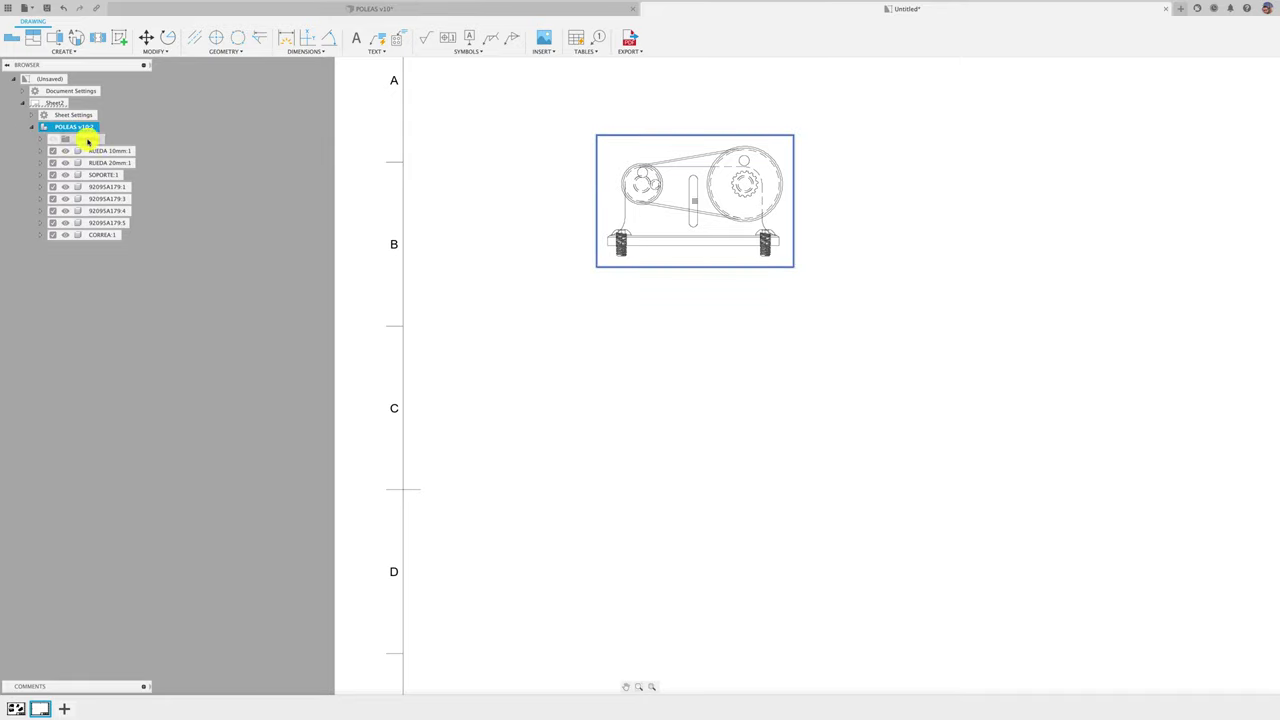
pyautogui.click(170, 257)
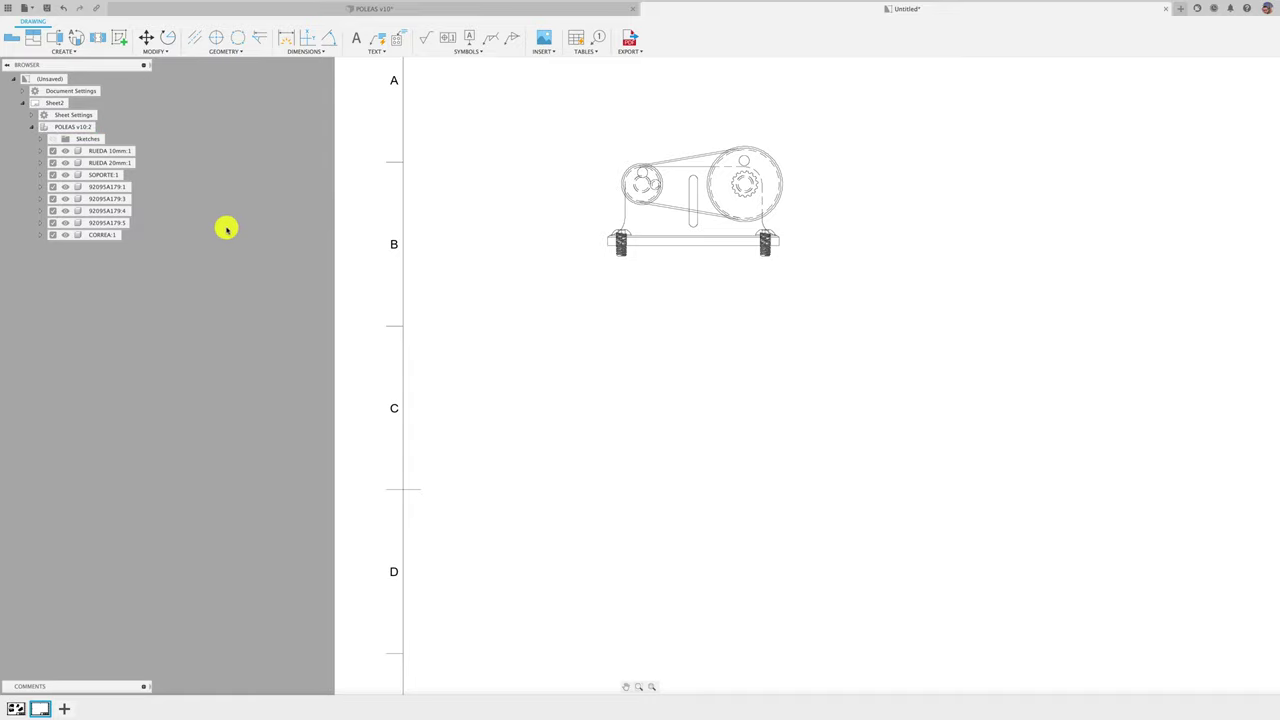
pyautogui.moveTo(258, 217); pyautogui.dragTo(174, 222, button='middle')
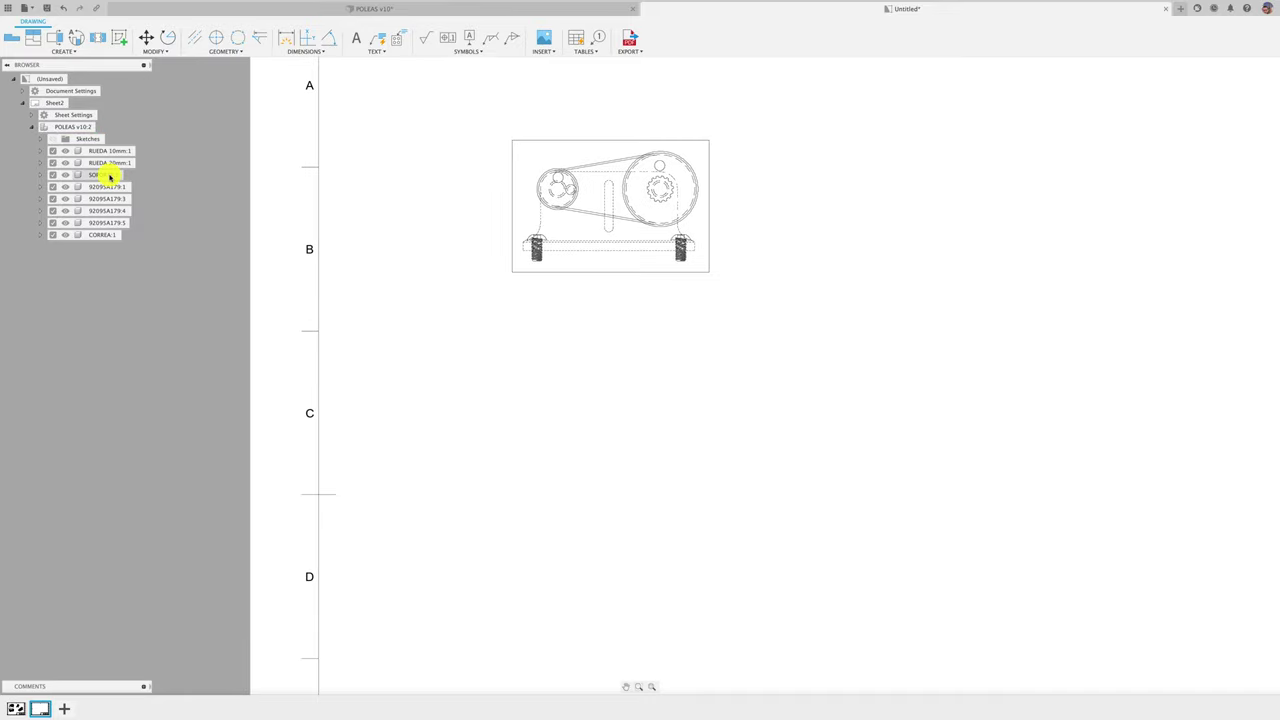
pyautogui.scroll(5, 380, 205)
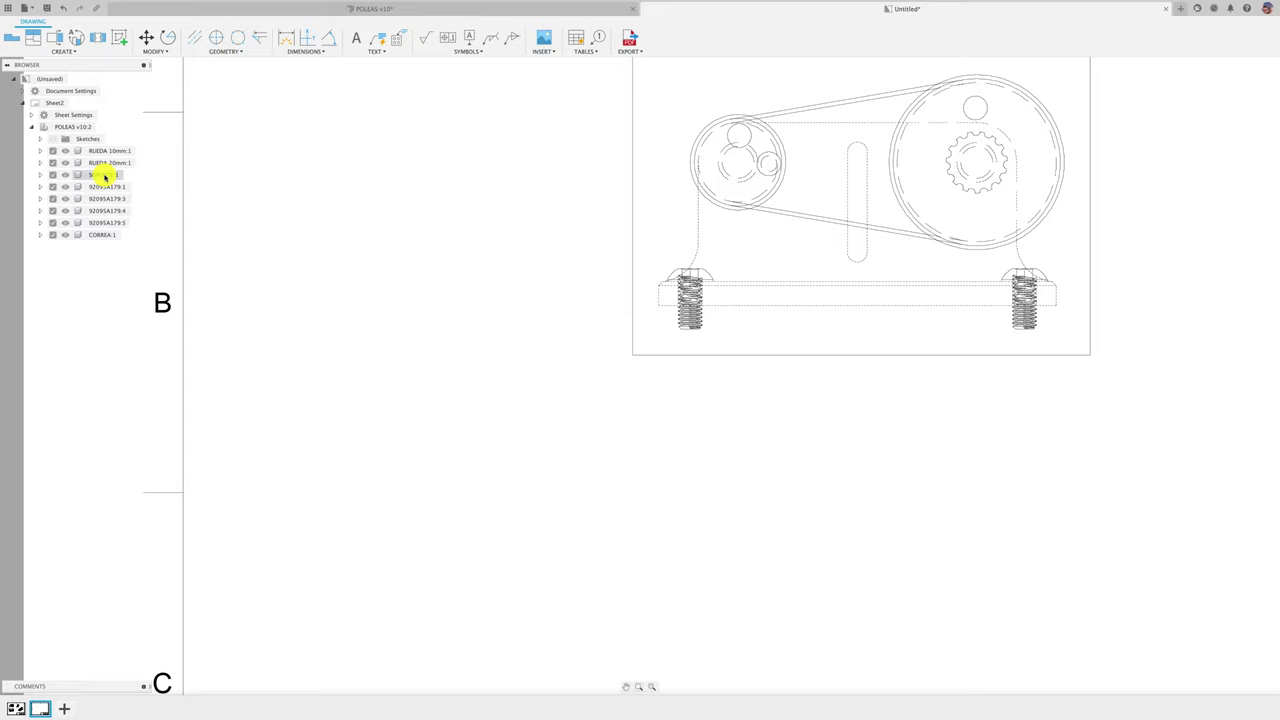
# - Suppress every component except SOPORTE:1 so the front view shows only the support
pyautogui.rightClick(104, 176)
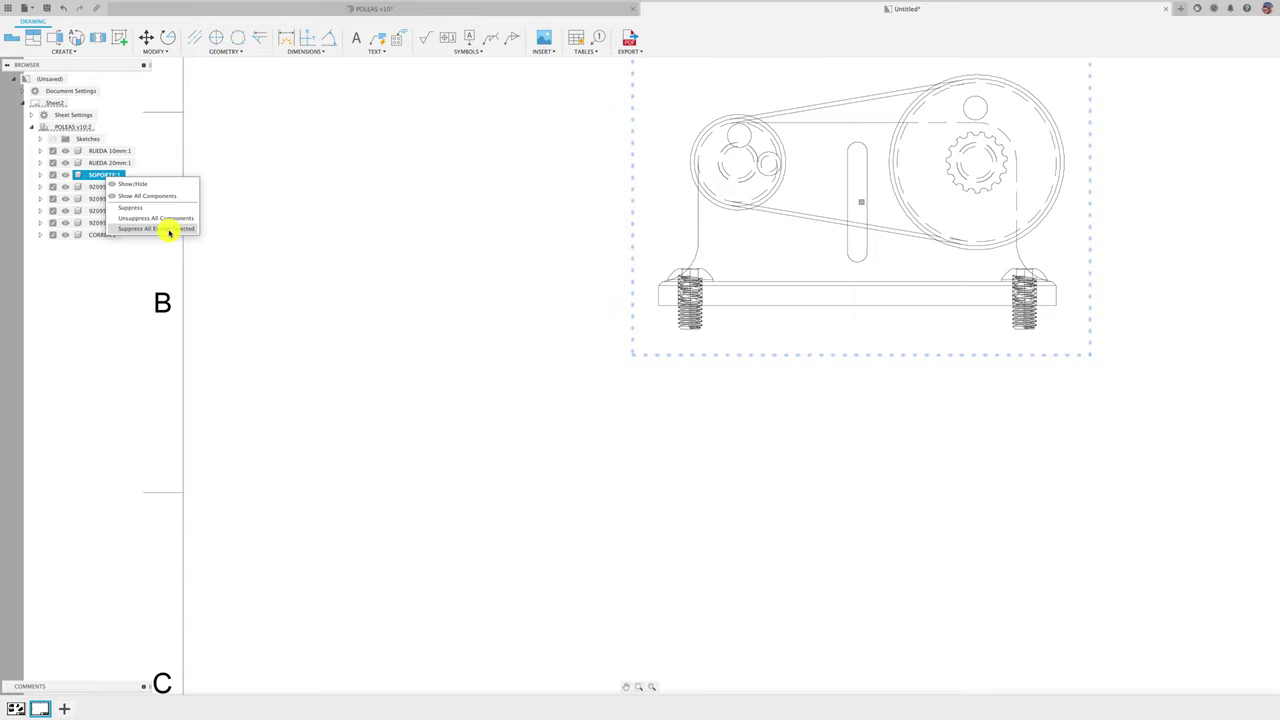
pyautogui.click(166, 231)
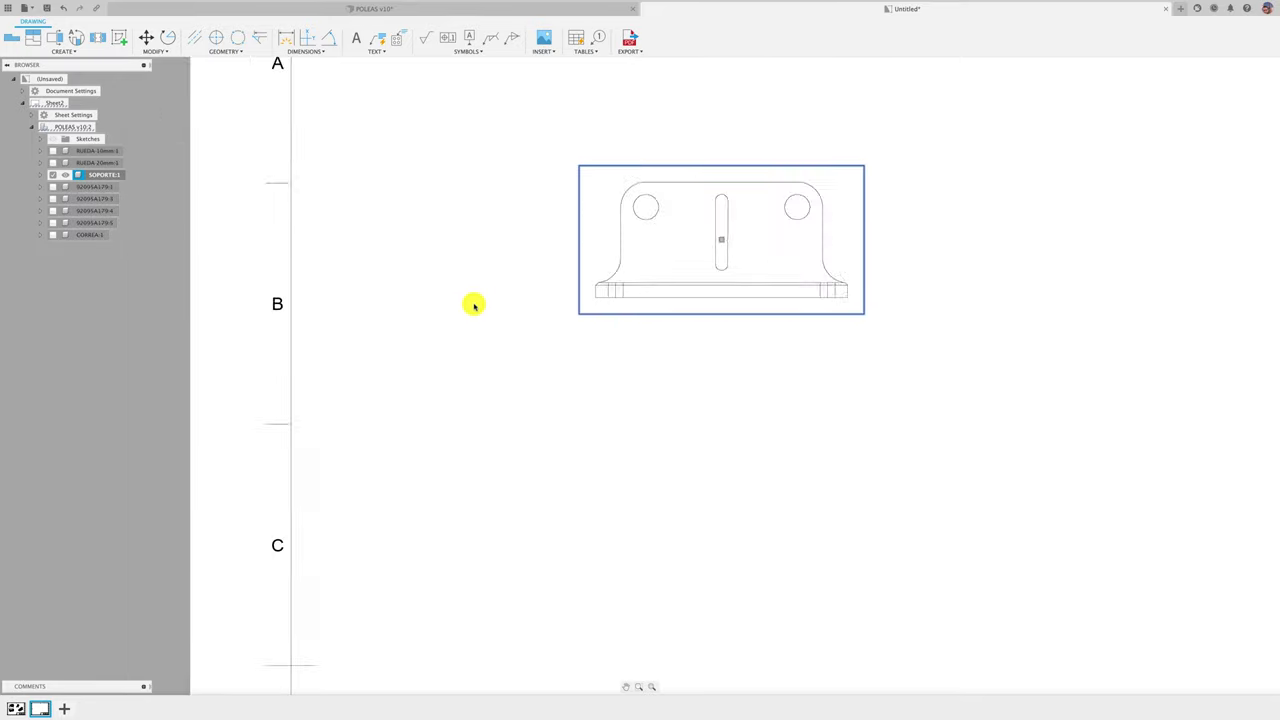
pyautogui.scroll(-5, 474, 305)
pyautogui.scroll(1, 540, 342)
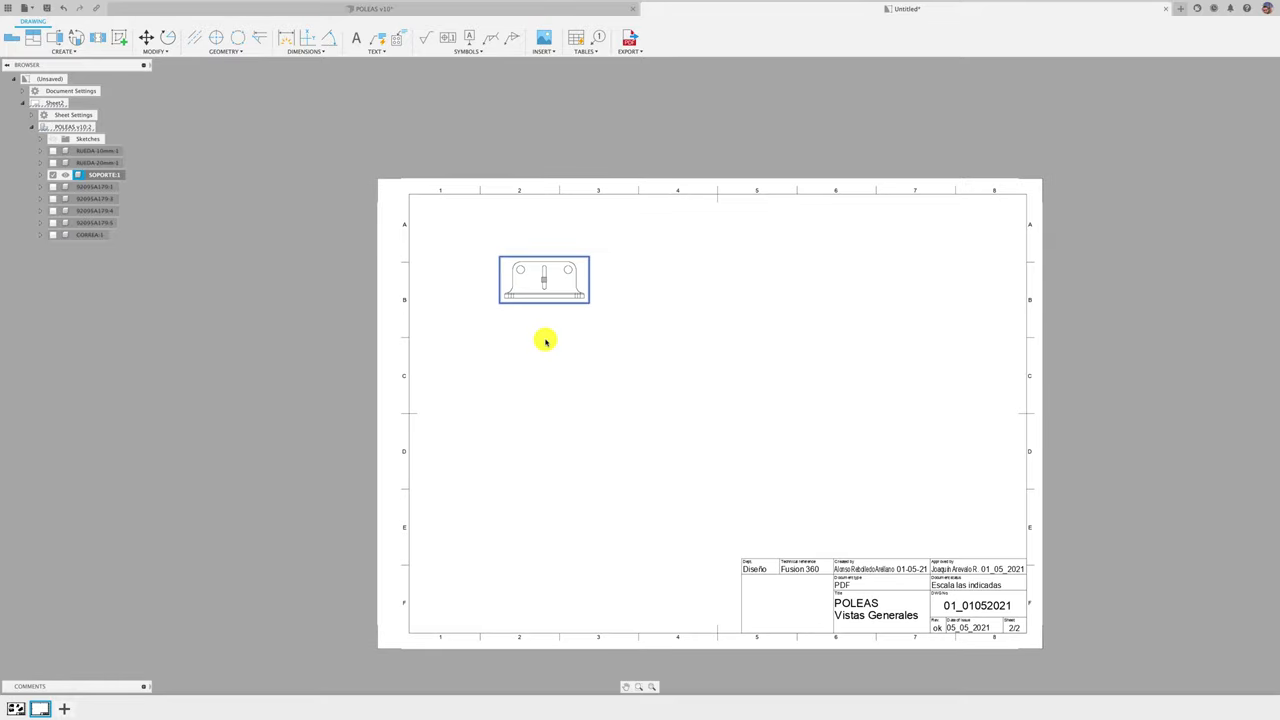
# - Change the support view's scale to 4:1
pyautogui.doubleClick(543, 283)
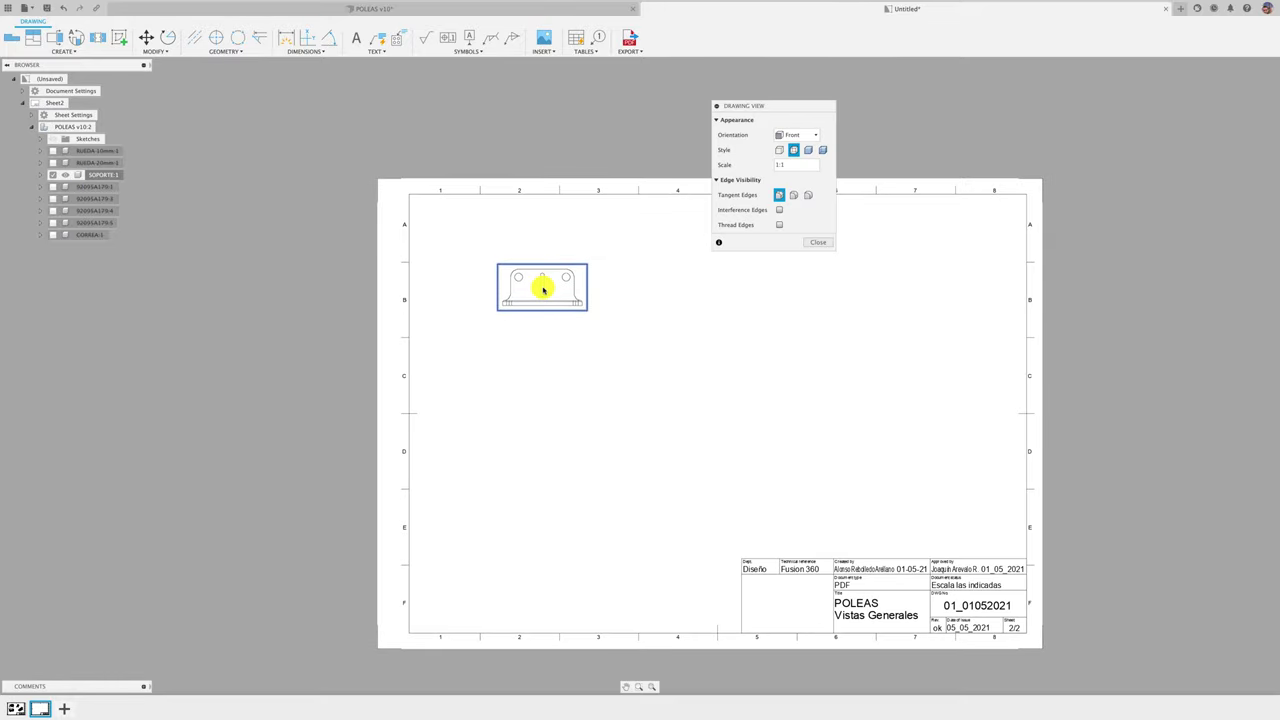
pyautogui.click(828, 166)
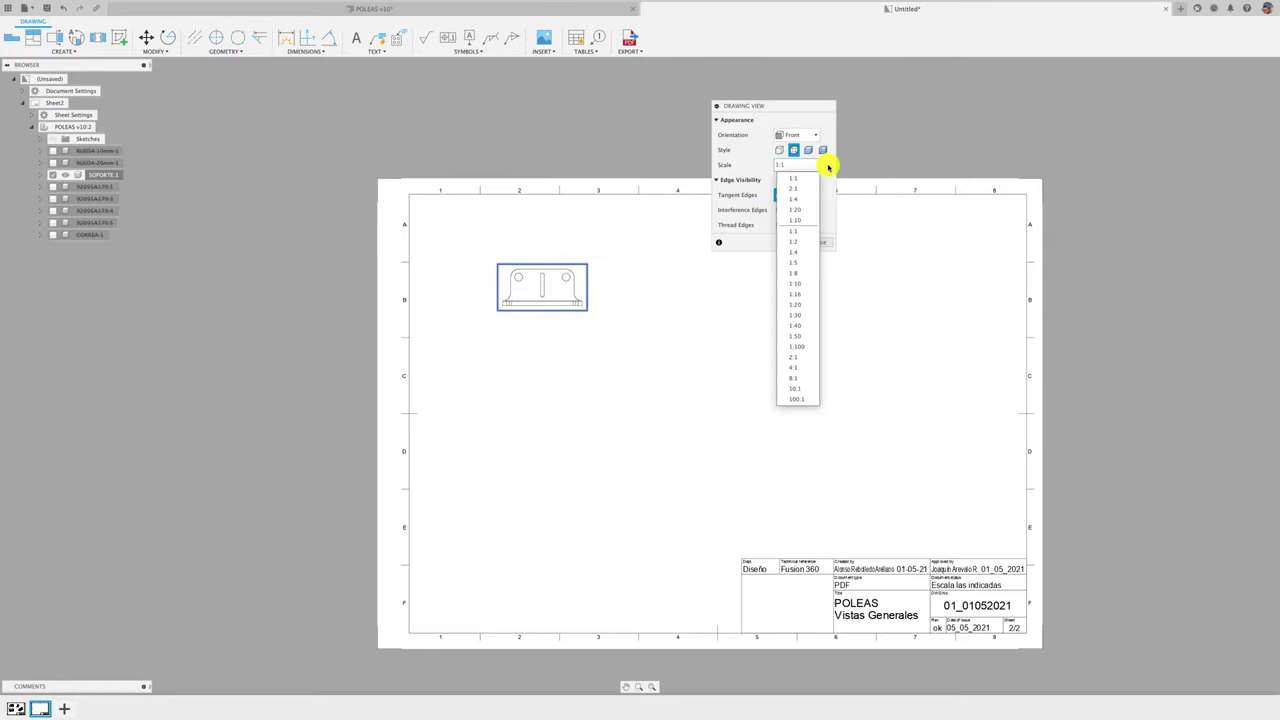
pyautogui.click(810, 189)
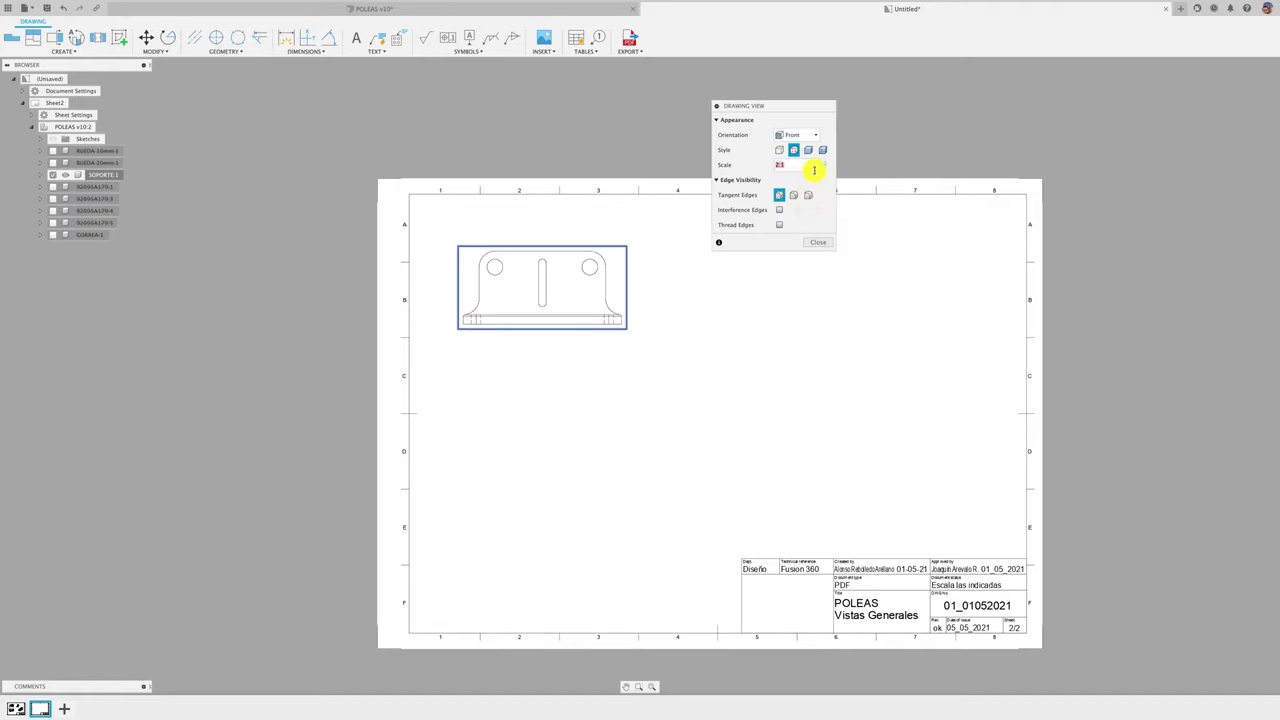
pyautogui.click(823, 165)
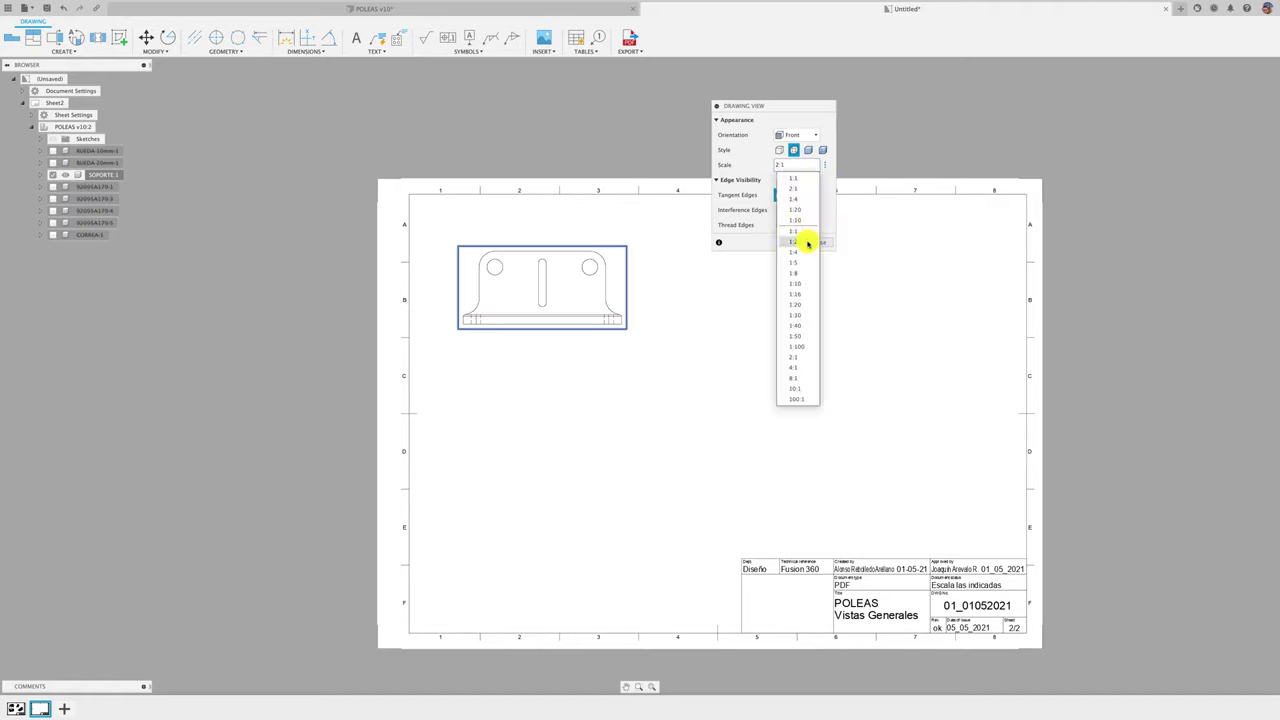
pyautogui.click(797, 367)
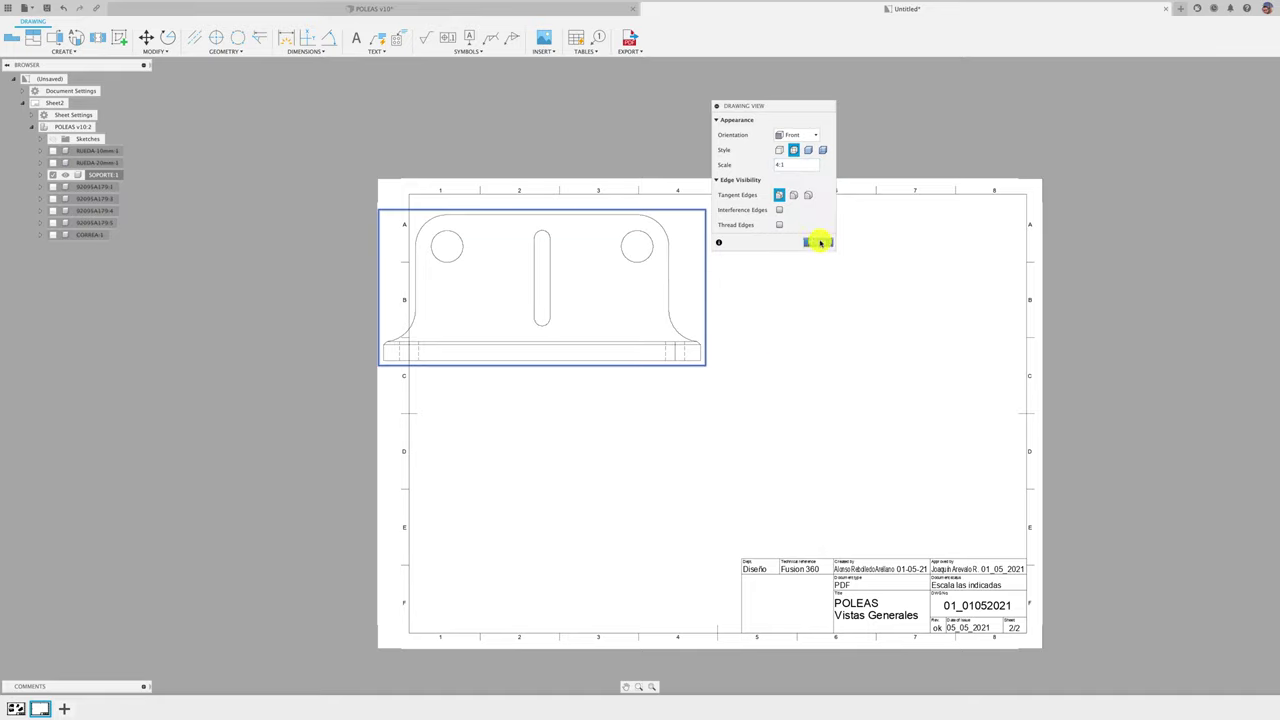
pyautogui.click(818, 242)
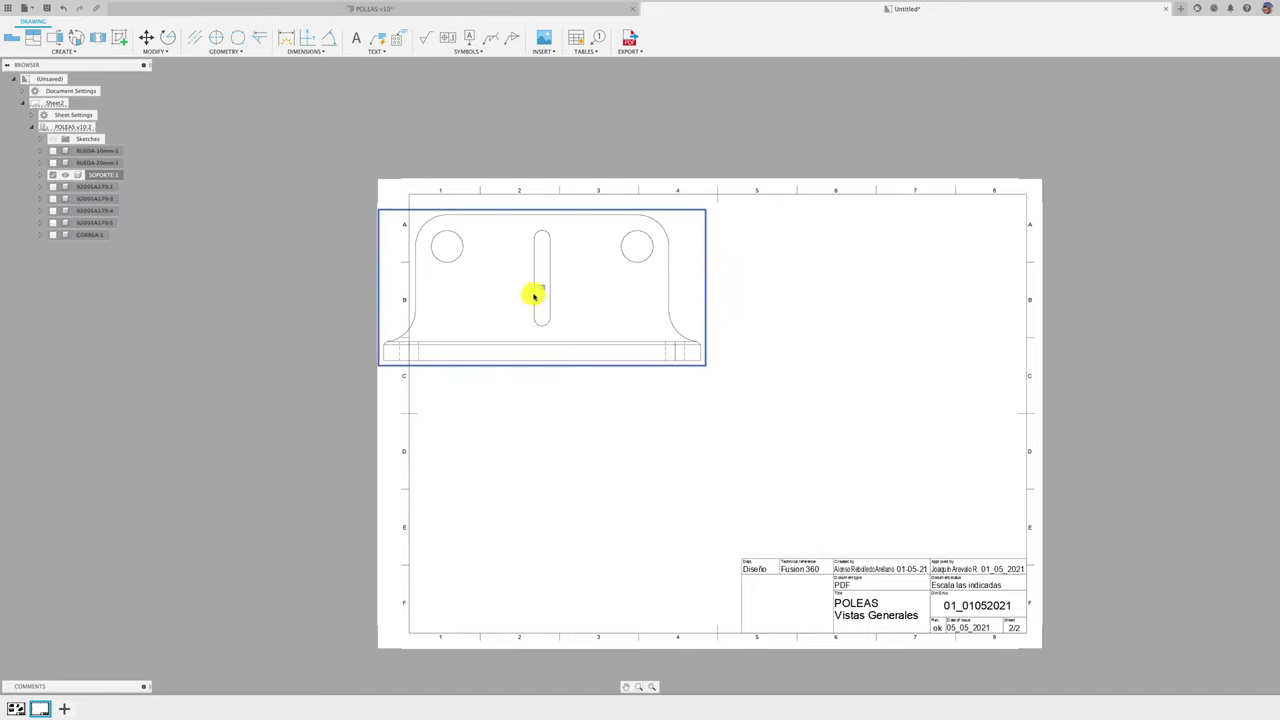
# - Move the support view down and to the right on the sheet, then deselect it
pyautogui.moveTo(539, 289); pyautogui.dragTo(613, 310)
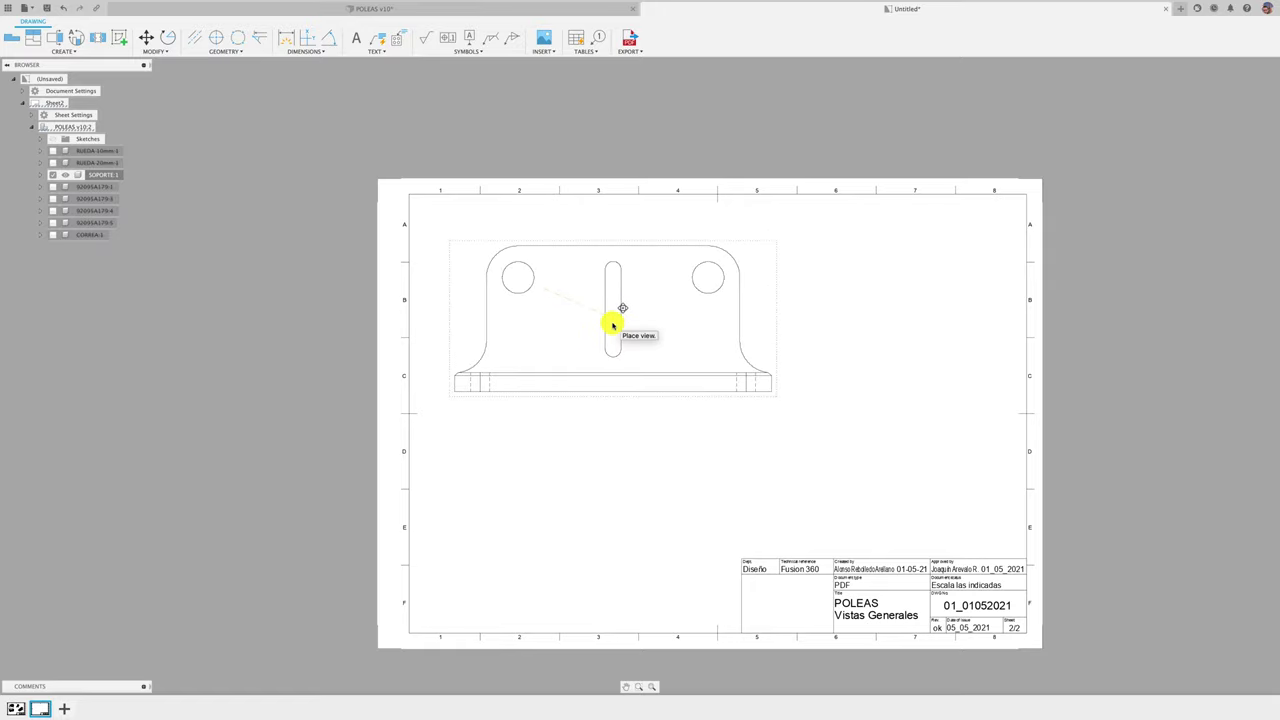
pyautogui.moveTo(613, 310); pyautogui.dragTo(613, 324)
pyautogui.click(315, 330)
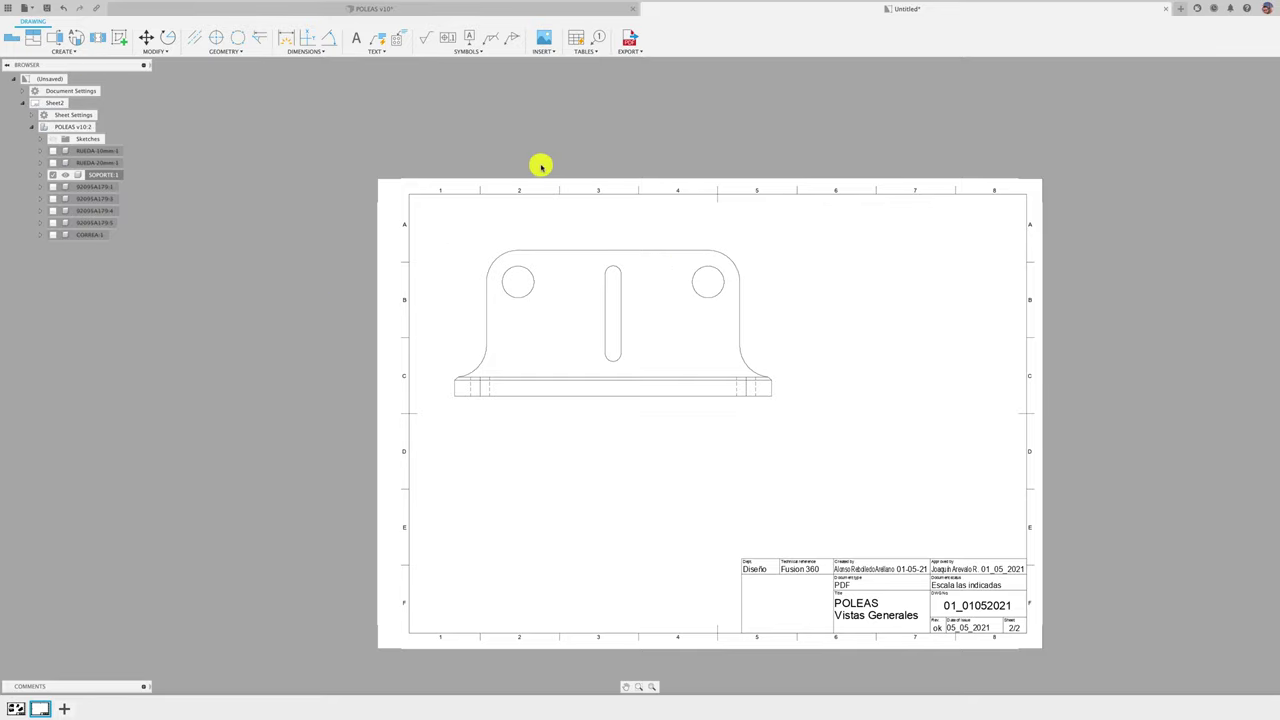
# - Select the support's front view and cancel a started projected view
pyautogui.click(577, 248)
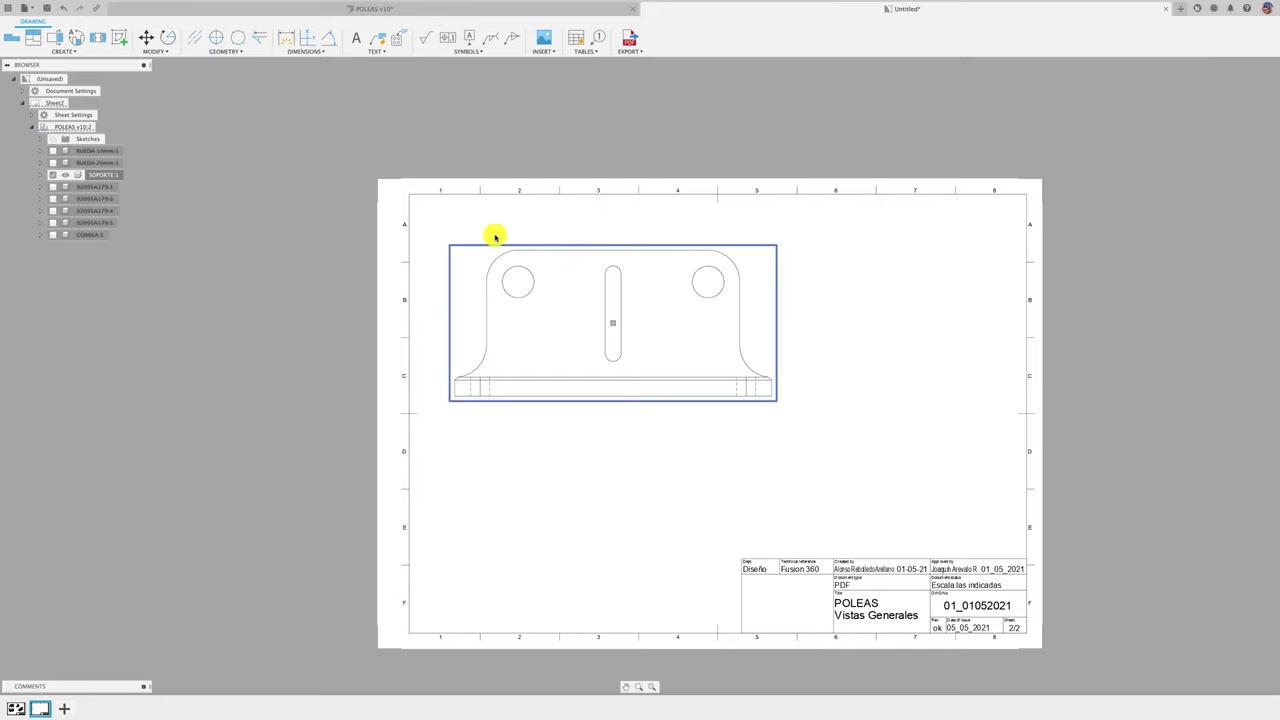
pyautogui.click(33, 37)
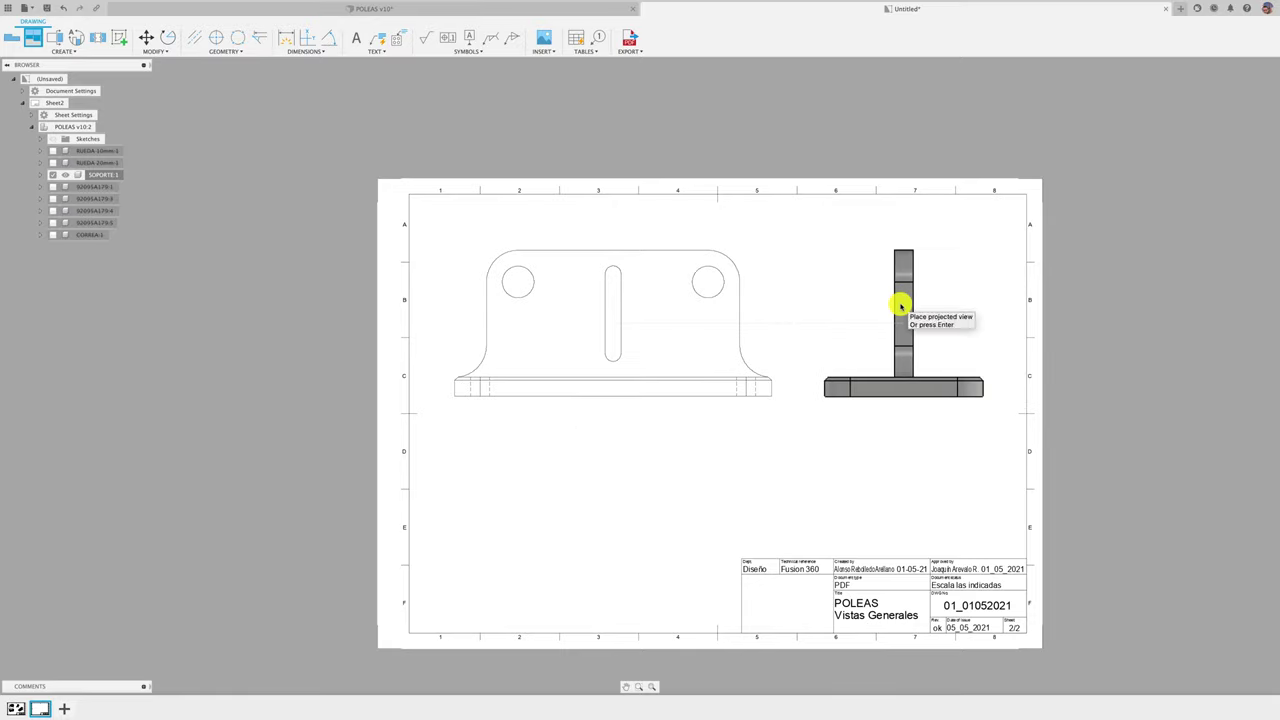
pyautogui.press('Escape')
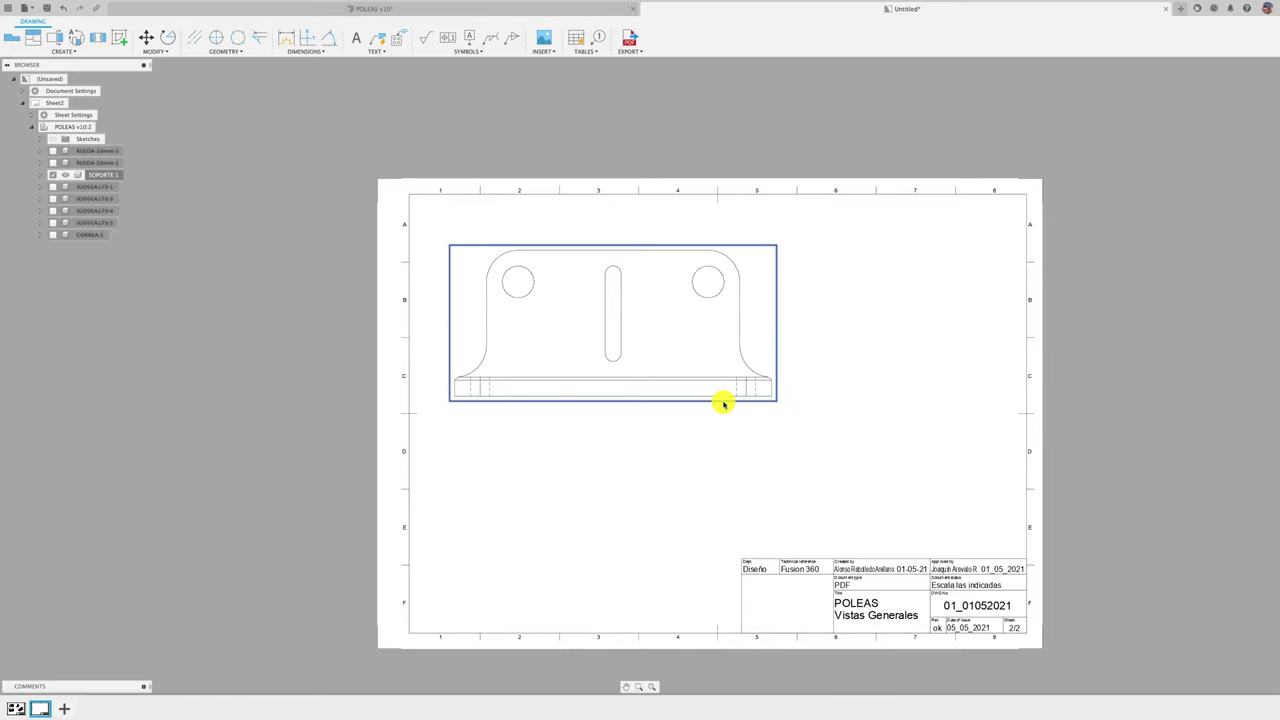
# - Set the support front view's scale to 1:1
pyautogui.doubleClick(724, 403)
pyautogui.click(821, 164)
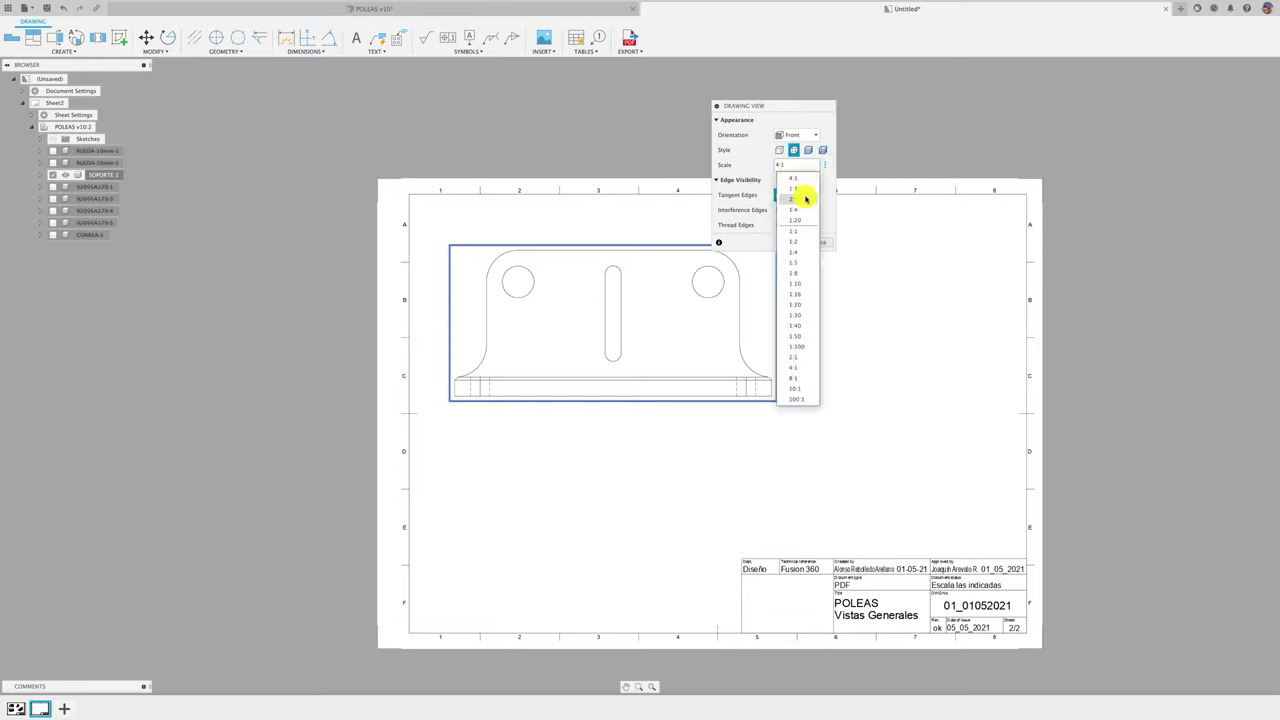
pyautogui.click(806, 199)
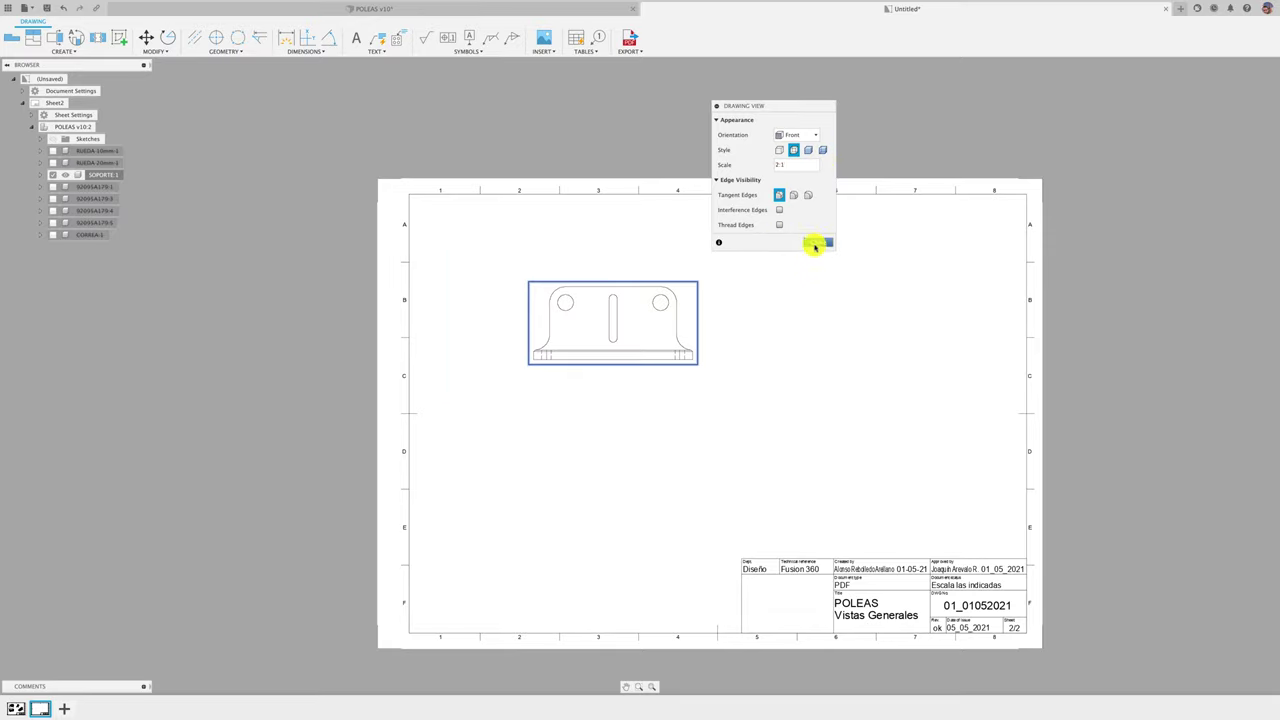
pyautogui.click(823, 166)
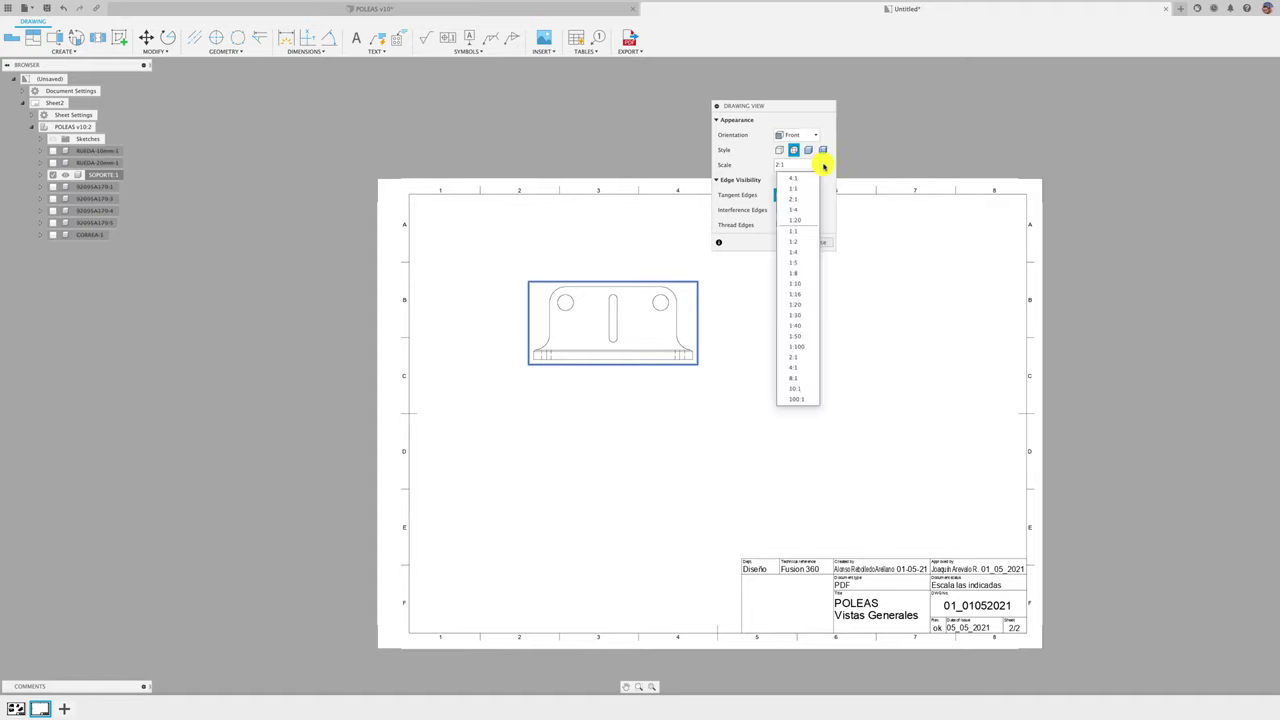
pyautogui.click(802, 165)
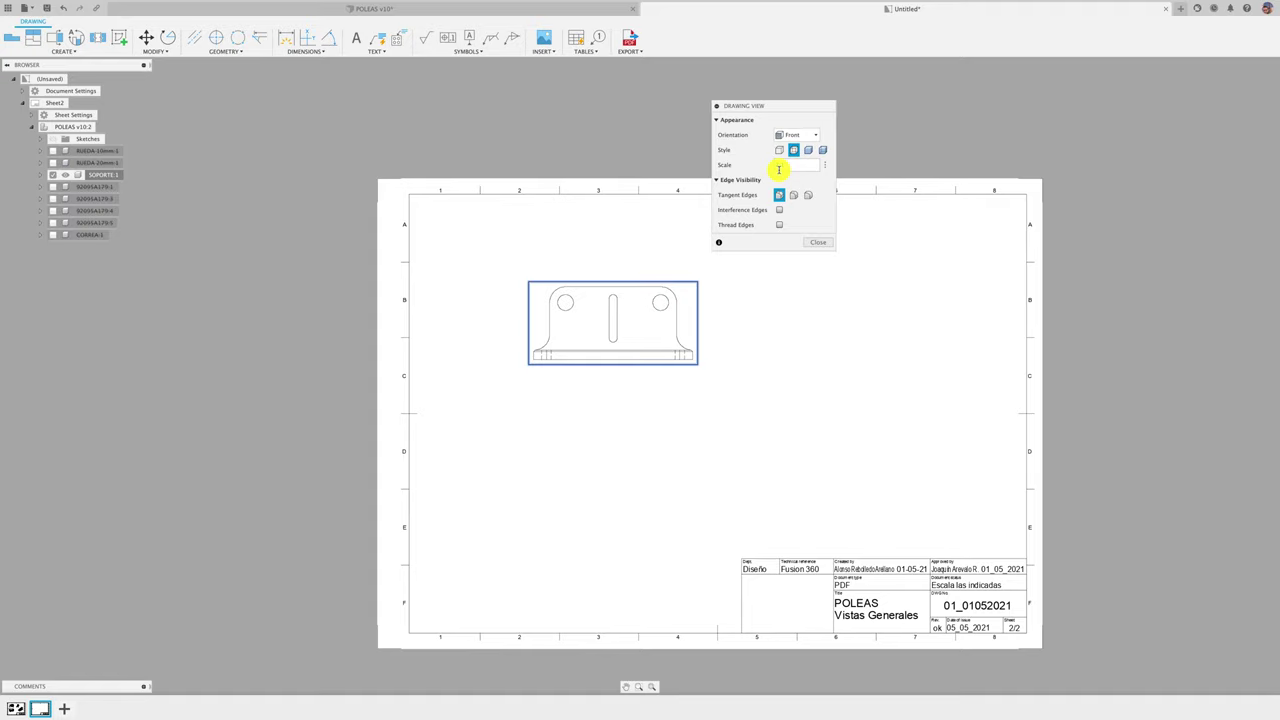
pyautogui.write('1:1')
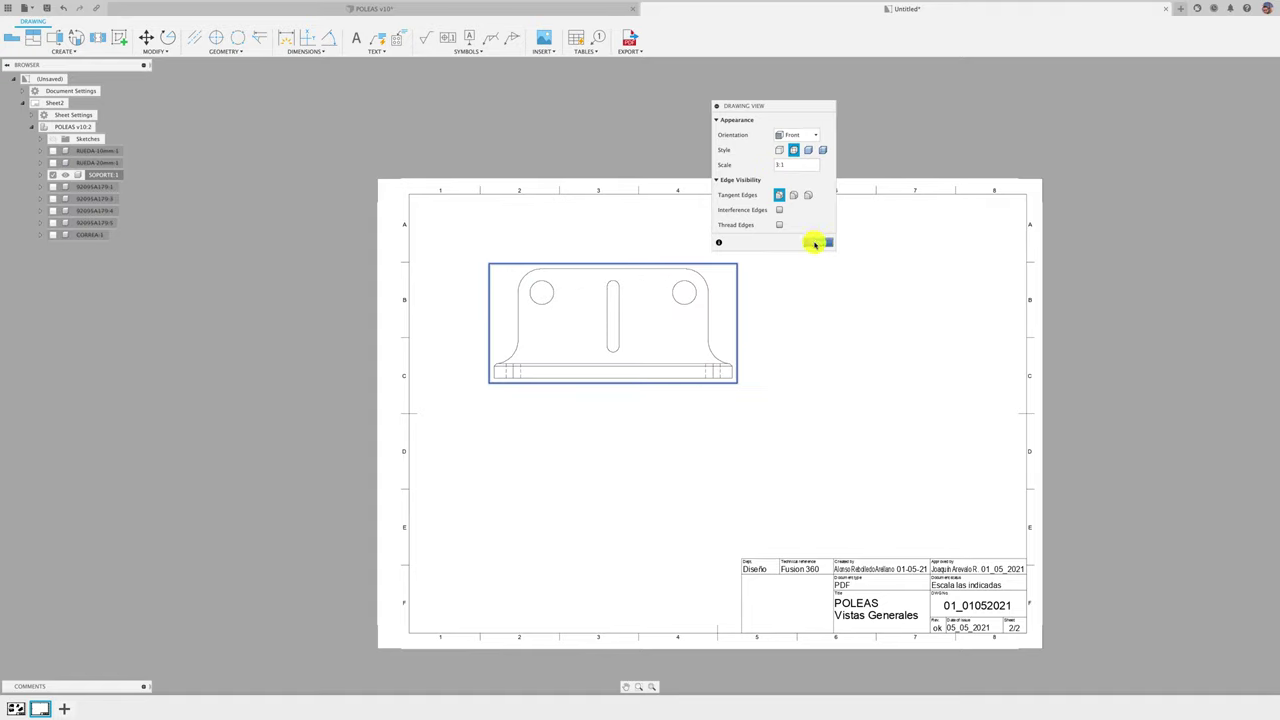
pyautogui.click(815, 243)
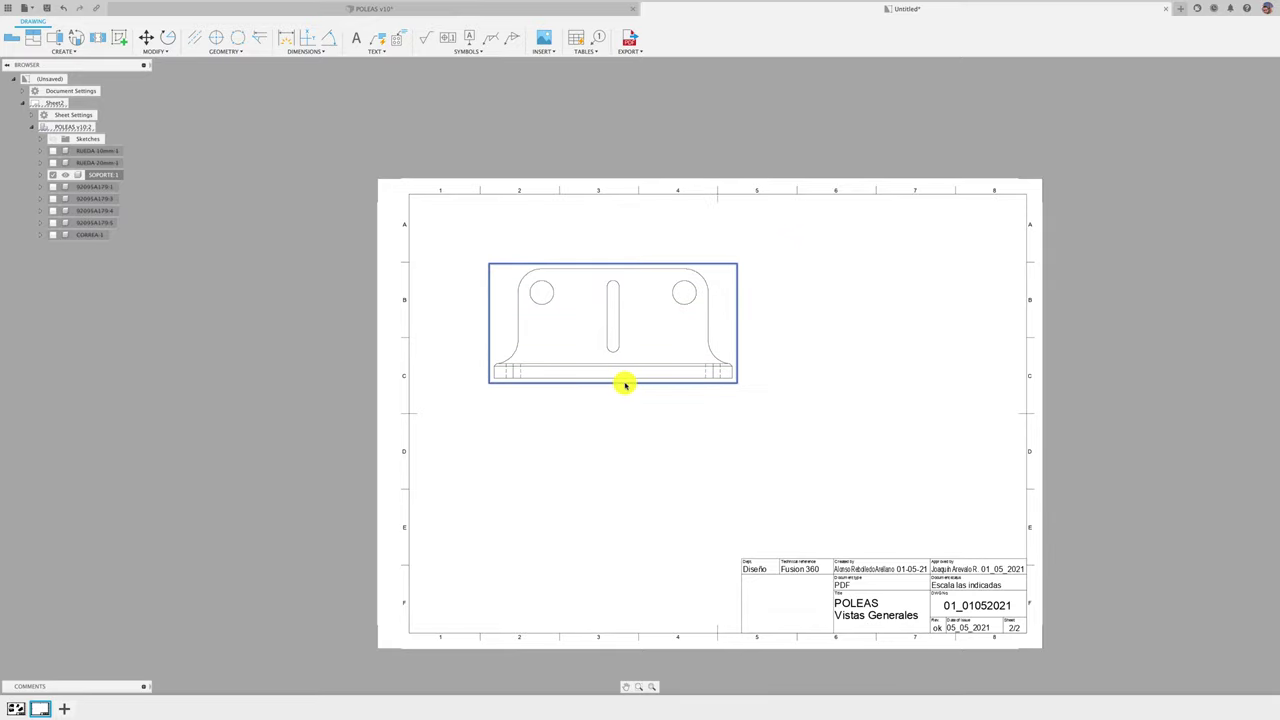
pyautogui.doubleClick(612, 325)
pyautogui.click(817, 243)
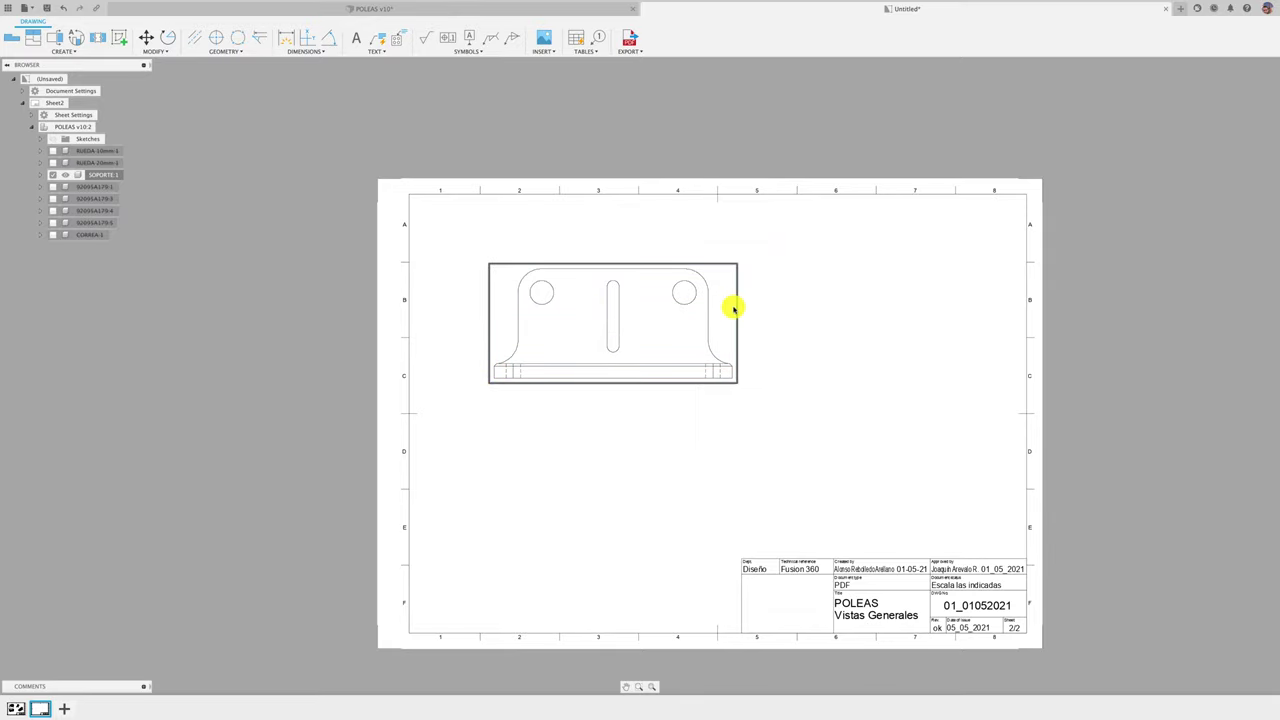
# - Nudge the front view up-left and project a top view below and a side view to its right
pyautogui.moveTo(611, 323); pyautogui.dragTo(600, 308)
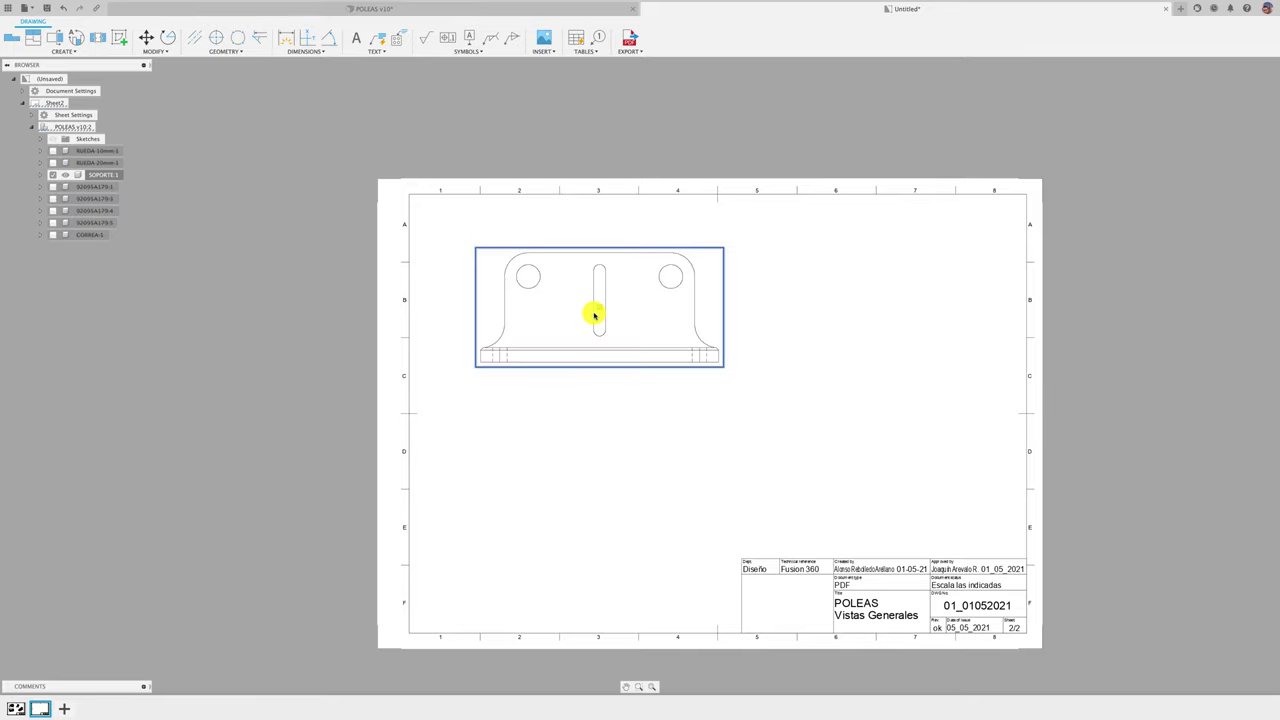
pyautogui.click(33, 37)
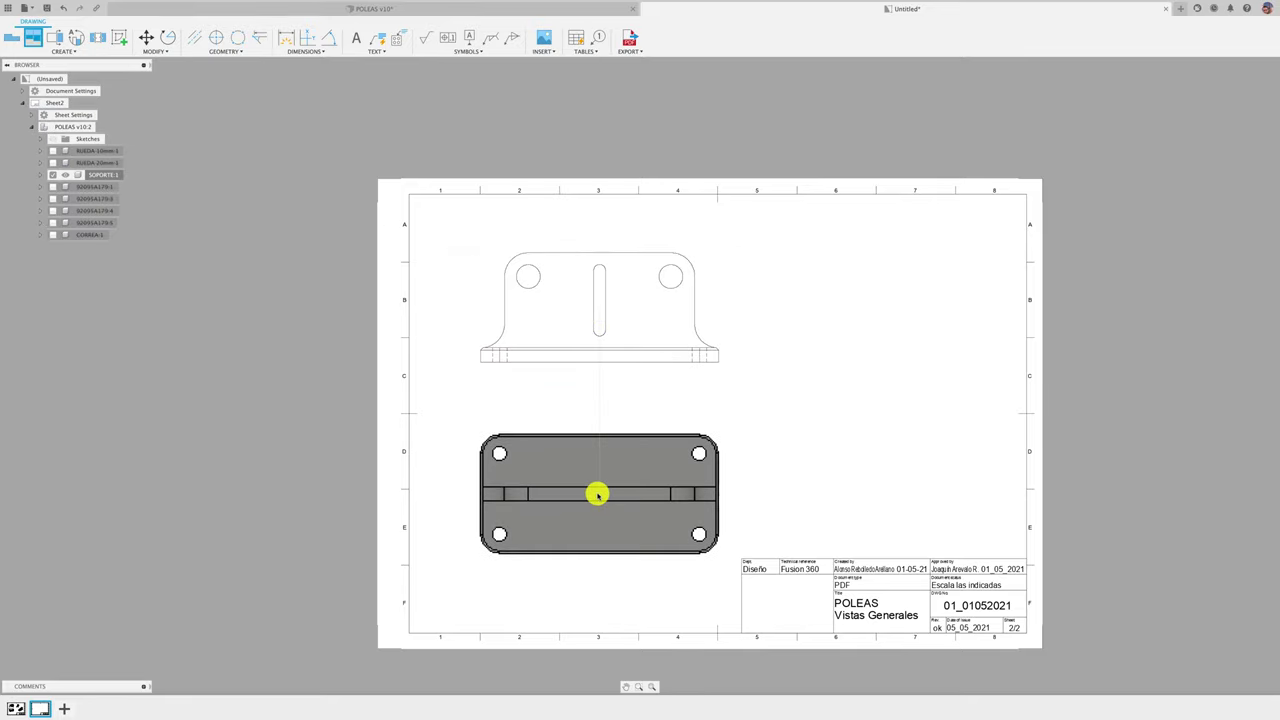
pyautogui.click(595, 474)
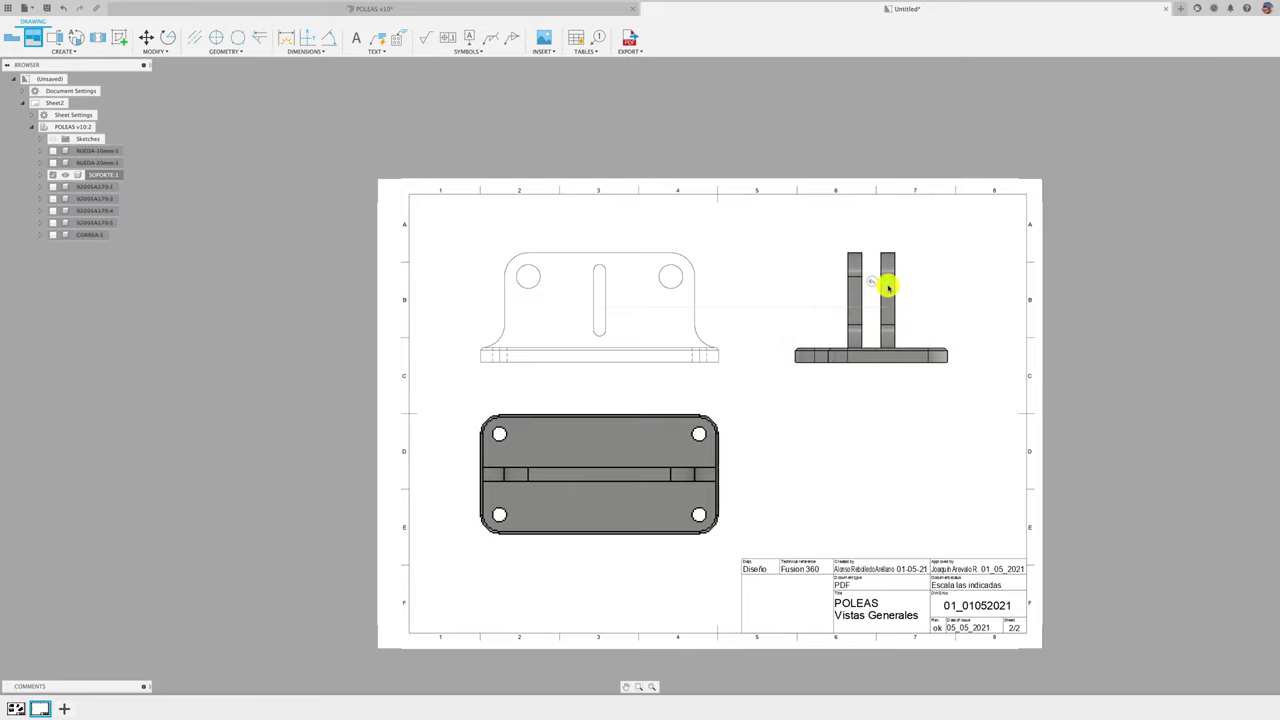
pyautogui.click(889, 287)
pyautogui.press('Return')
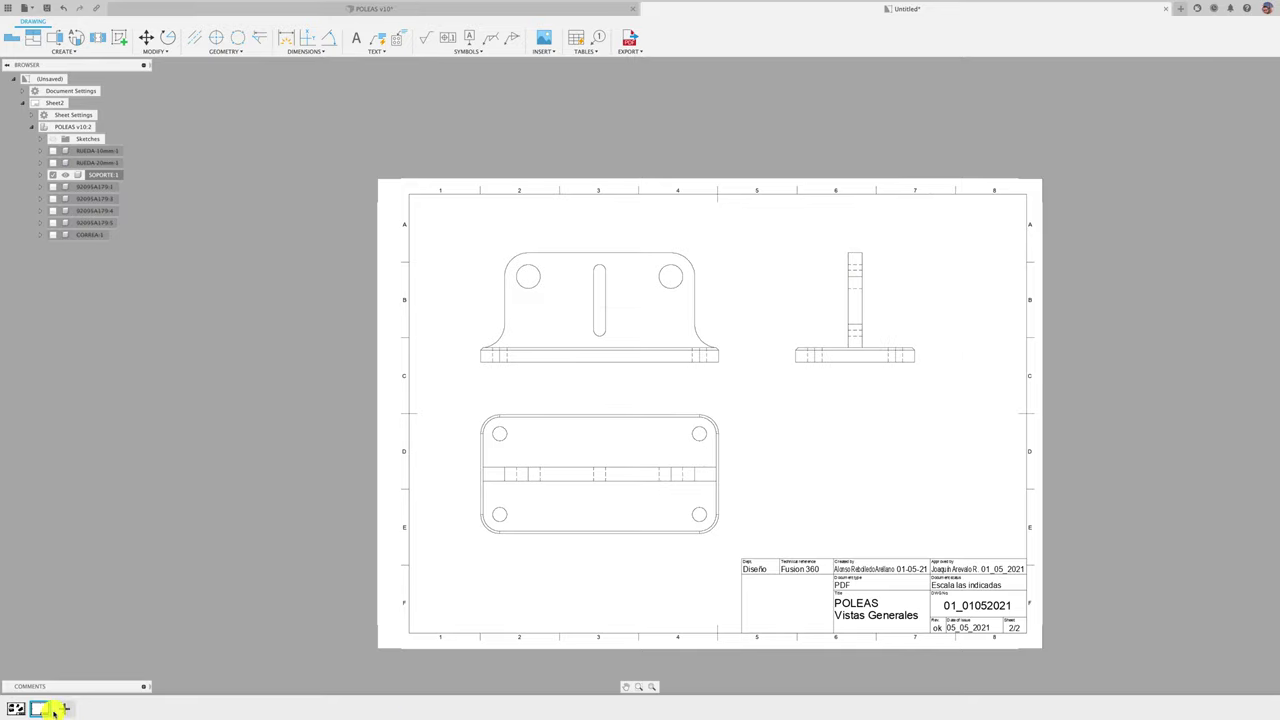
# - Add Sheet3 with an upper-left front base view of the full assembly, then select RUEDA 20mm:1
pyautogui.click(57, 709)
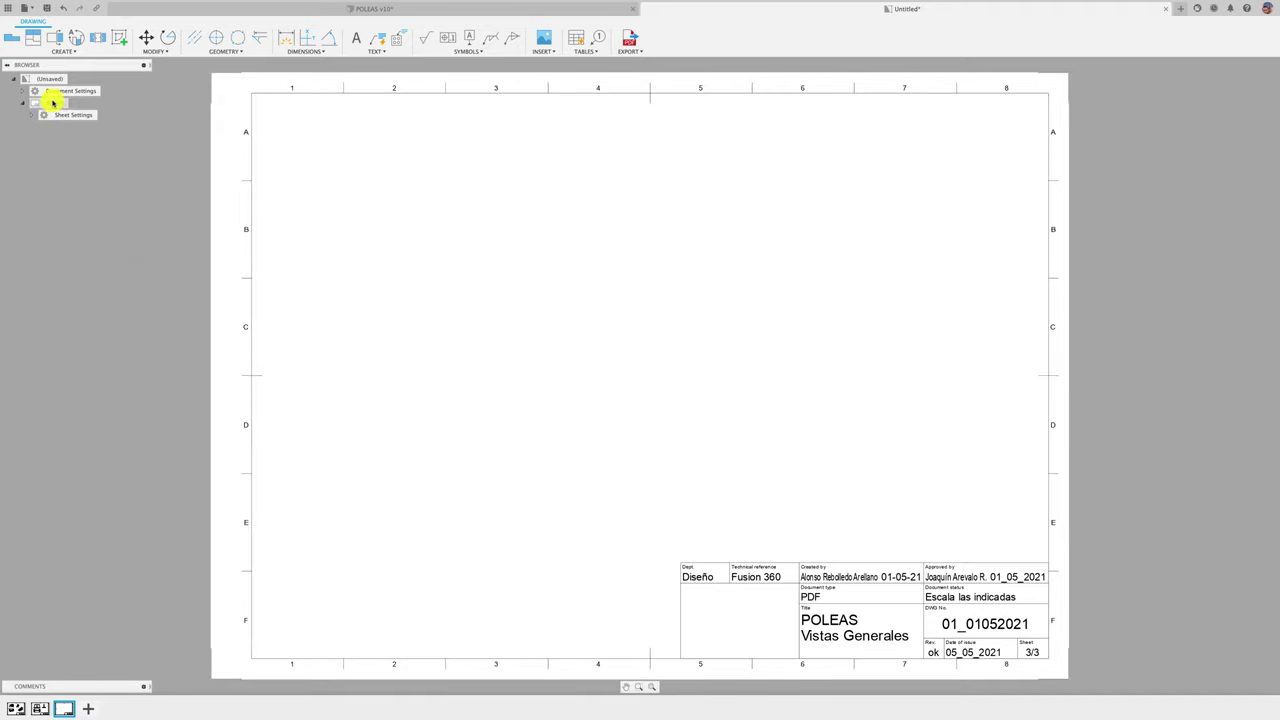
pyautogui.click(12, 37)
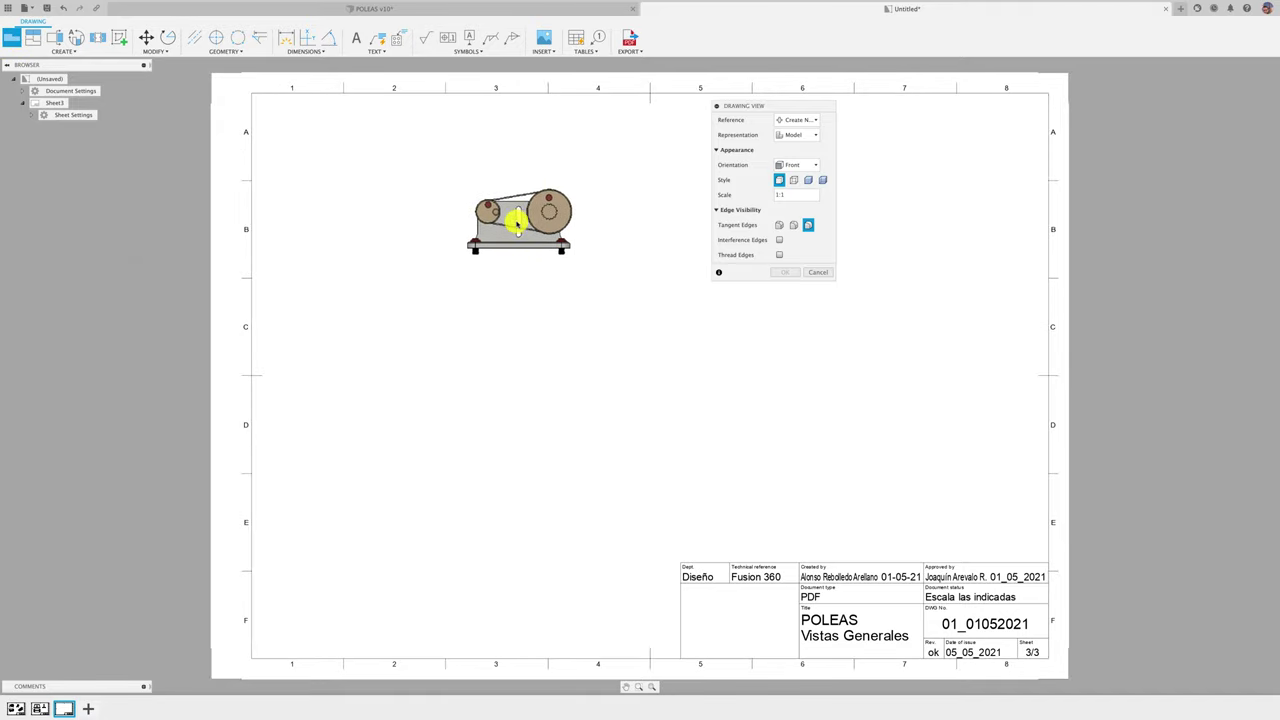
pyautogui.click(432, 225)
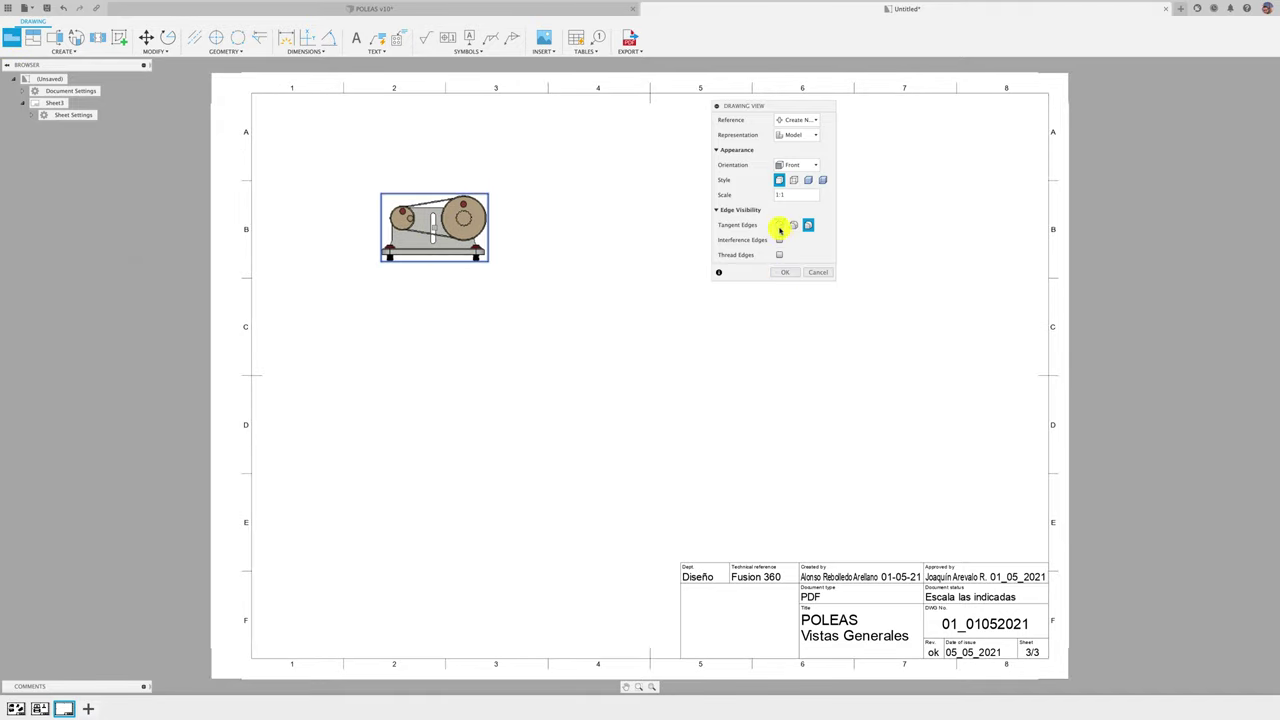
pyautogui.click(785, 272)
pyautogui.scroll(3, 243, 232)
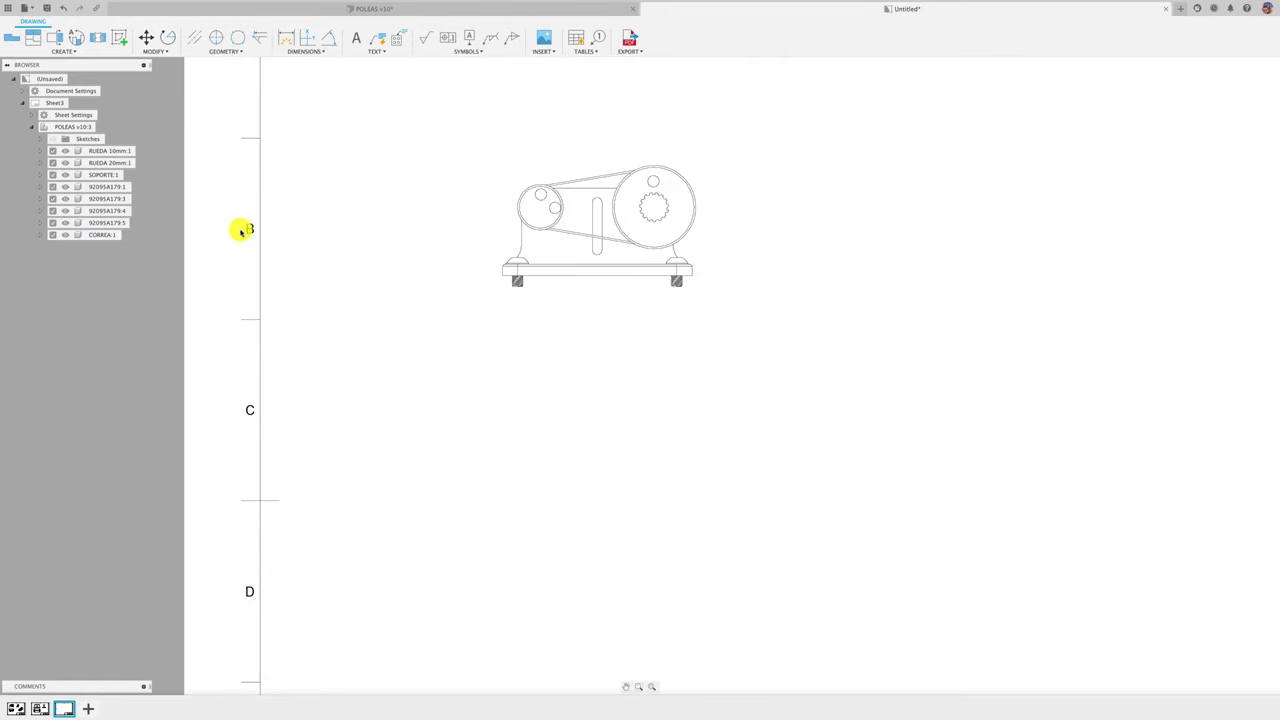
pyautogui.click(109, 164)
pyautogui.rightClick(110, 166)
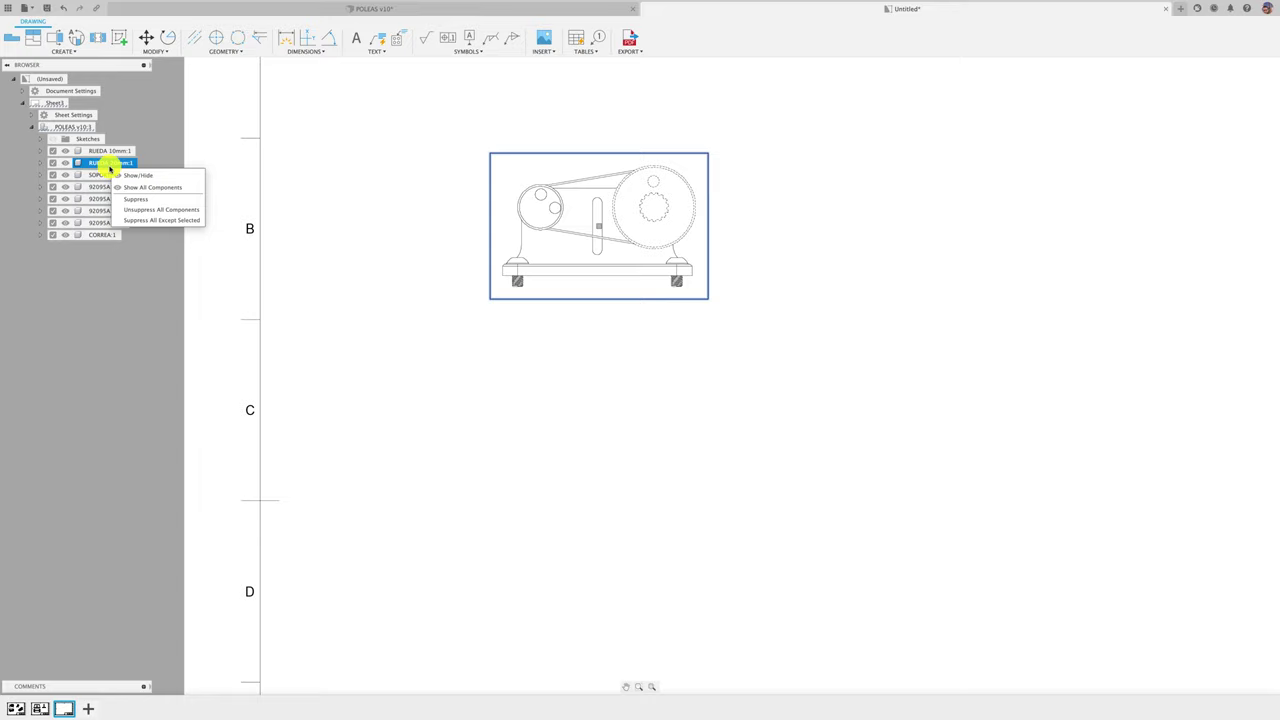
# - Show only RUEDA 20mm in the view, with visible and hidden edges at 4:1 scale
pyautogui.click(146, 220)
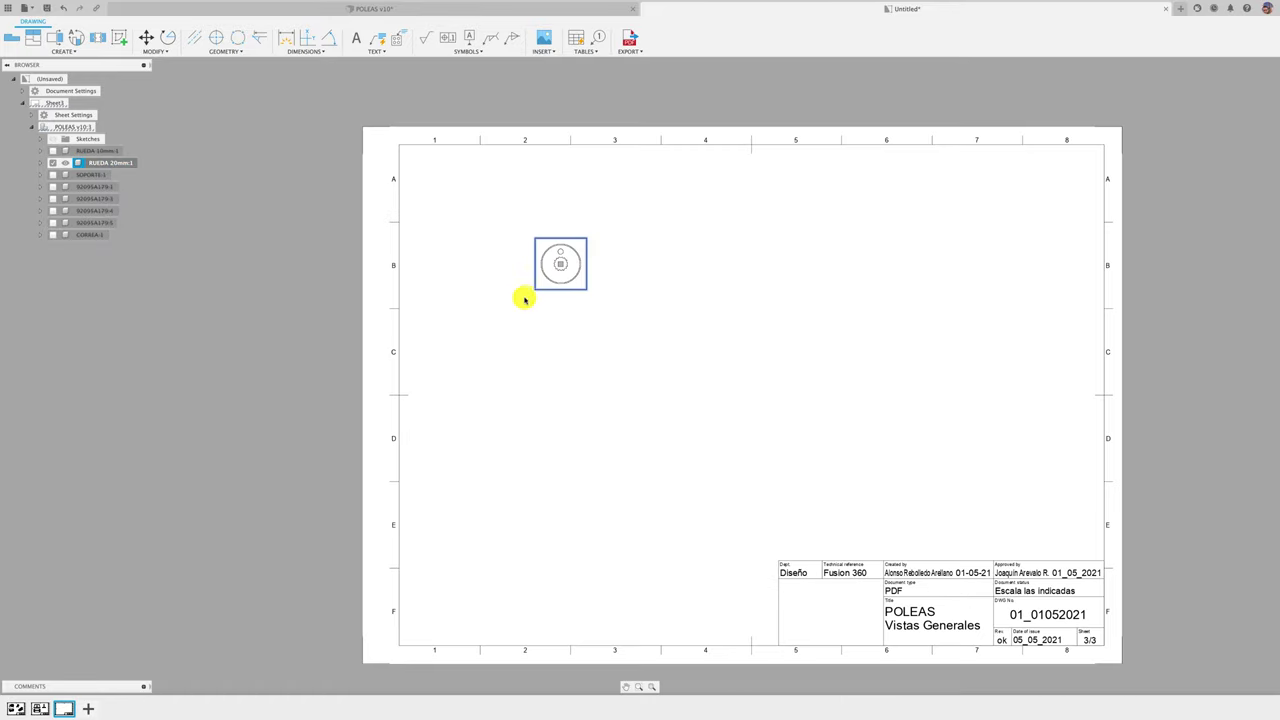
pyautogui.moveTo(560, 265); pyautogui.dragTo(553, 276)
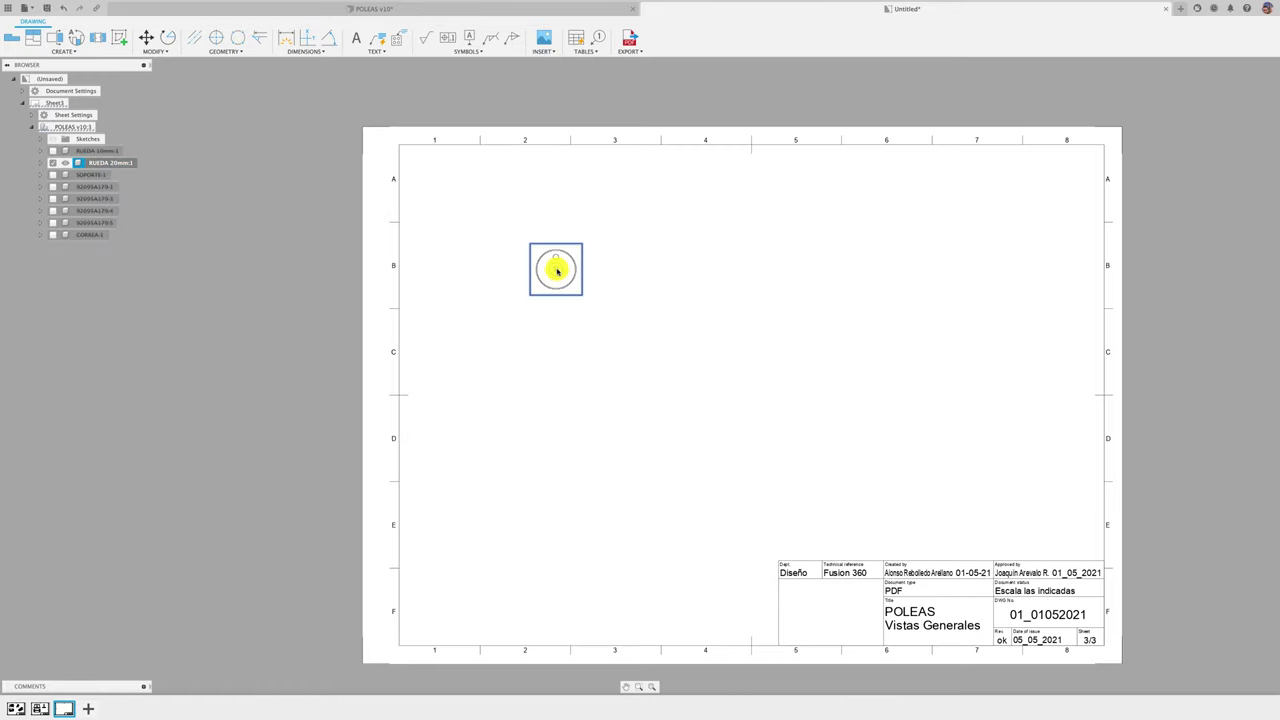
pyautogui.click(557, 271)
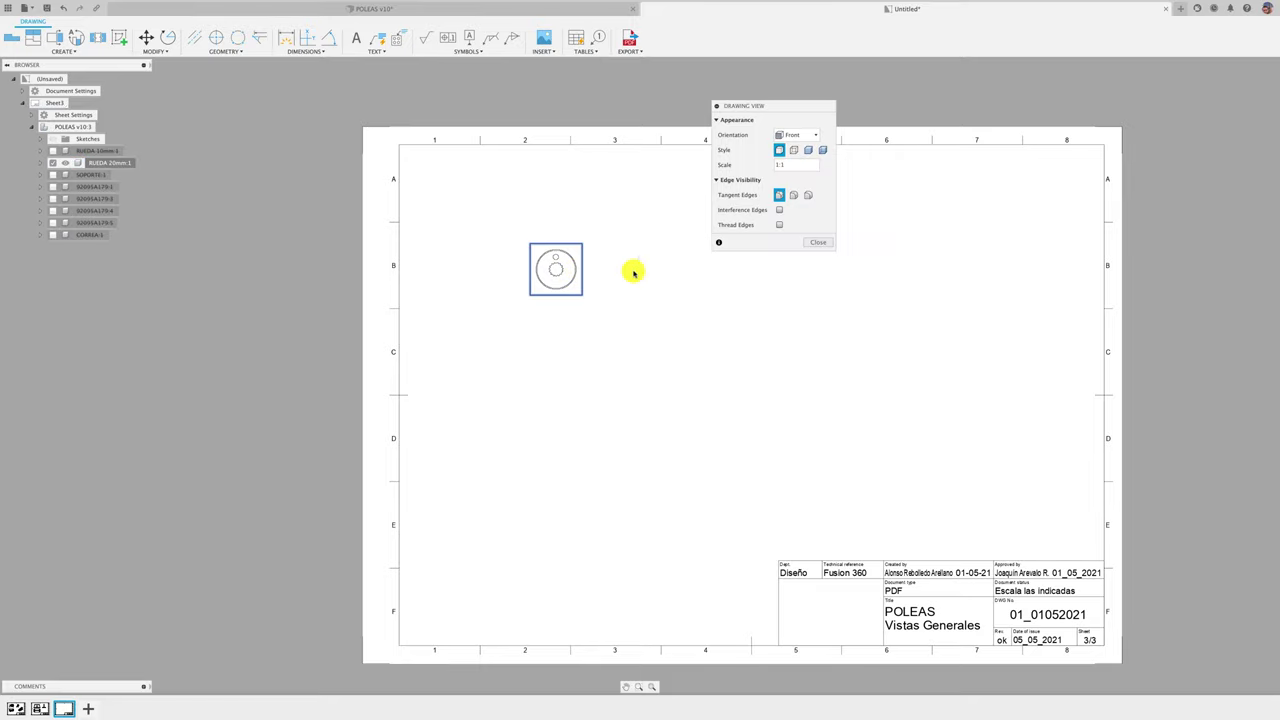
pyautogui.click(794, 150)
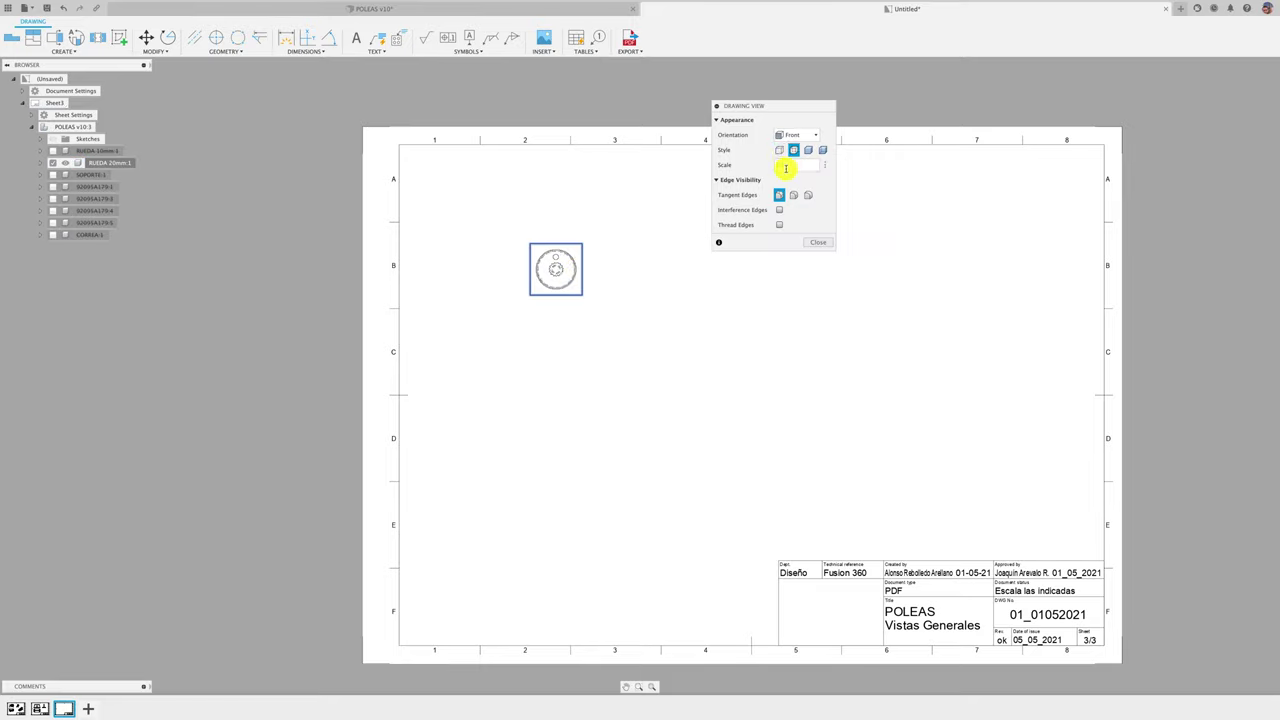
pyautogui.click(825, 165)
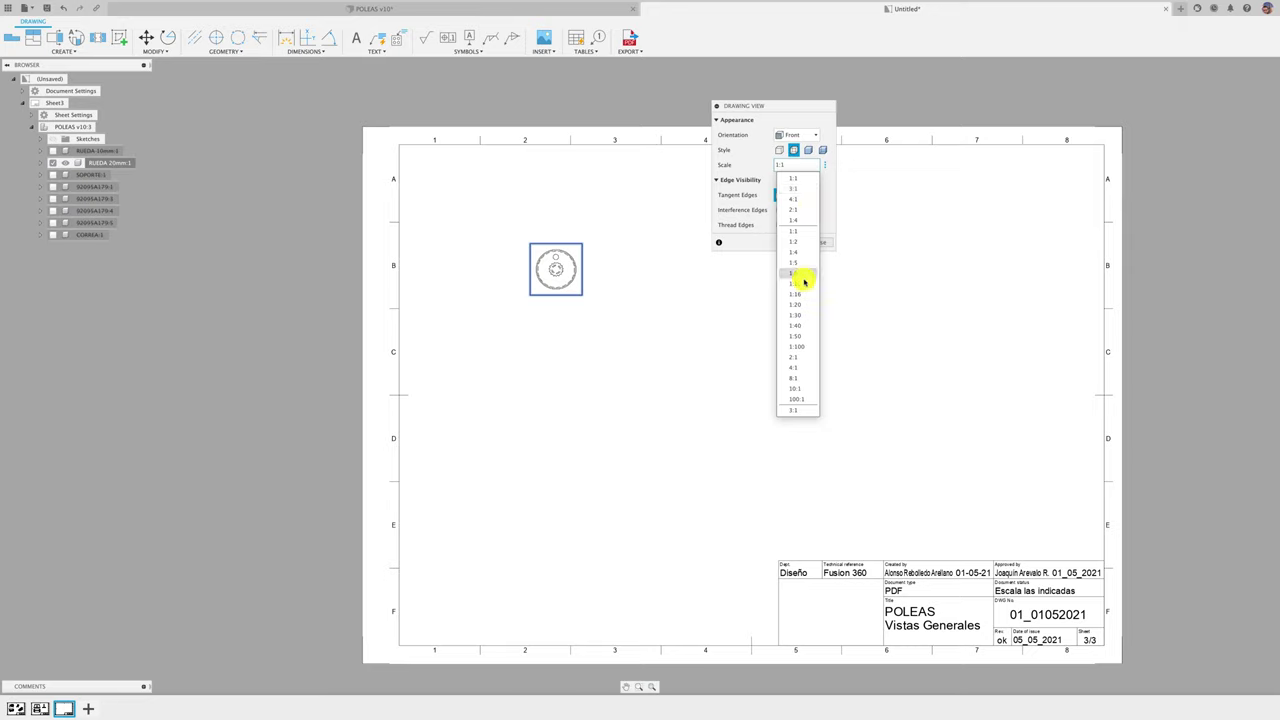
pyautogui.click(804, 201)
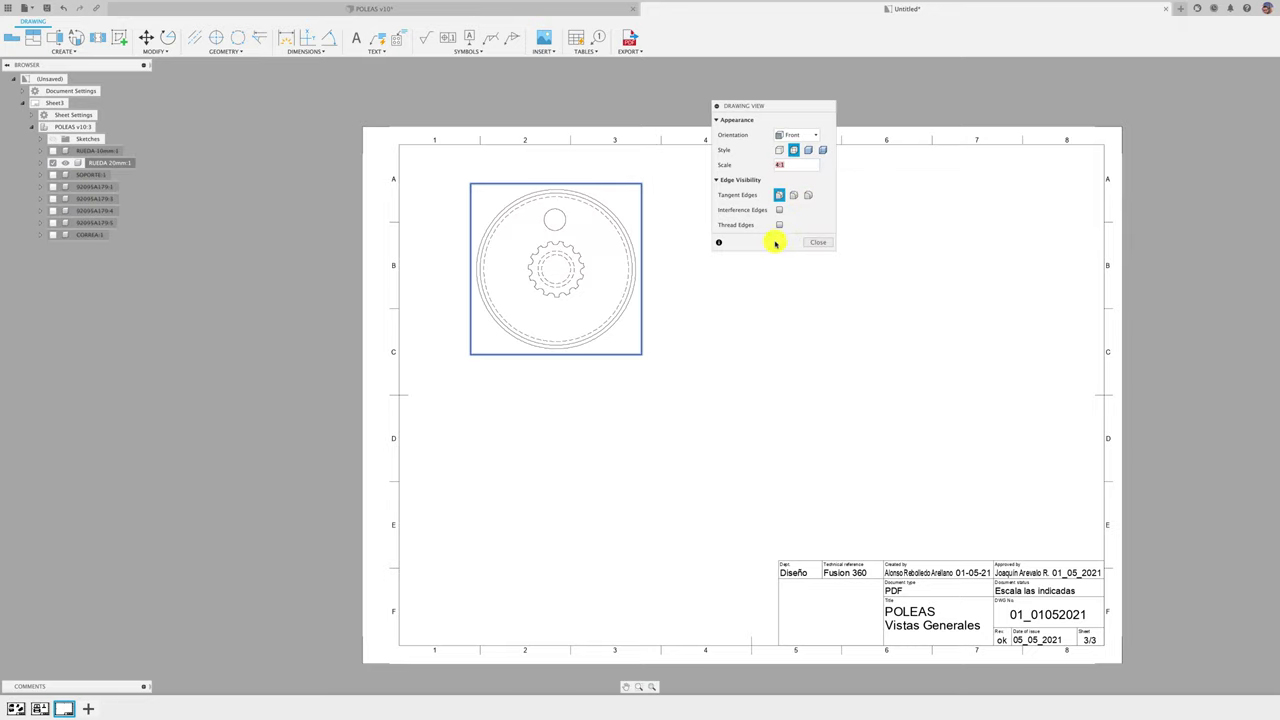
pyautogui.click(825, 165)
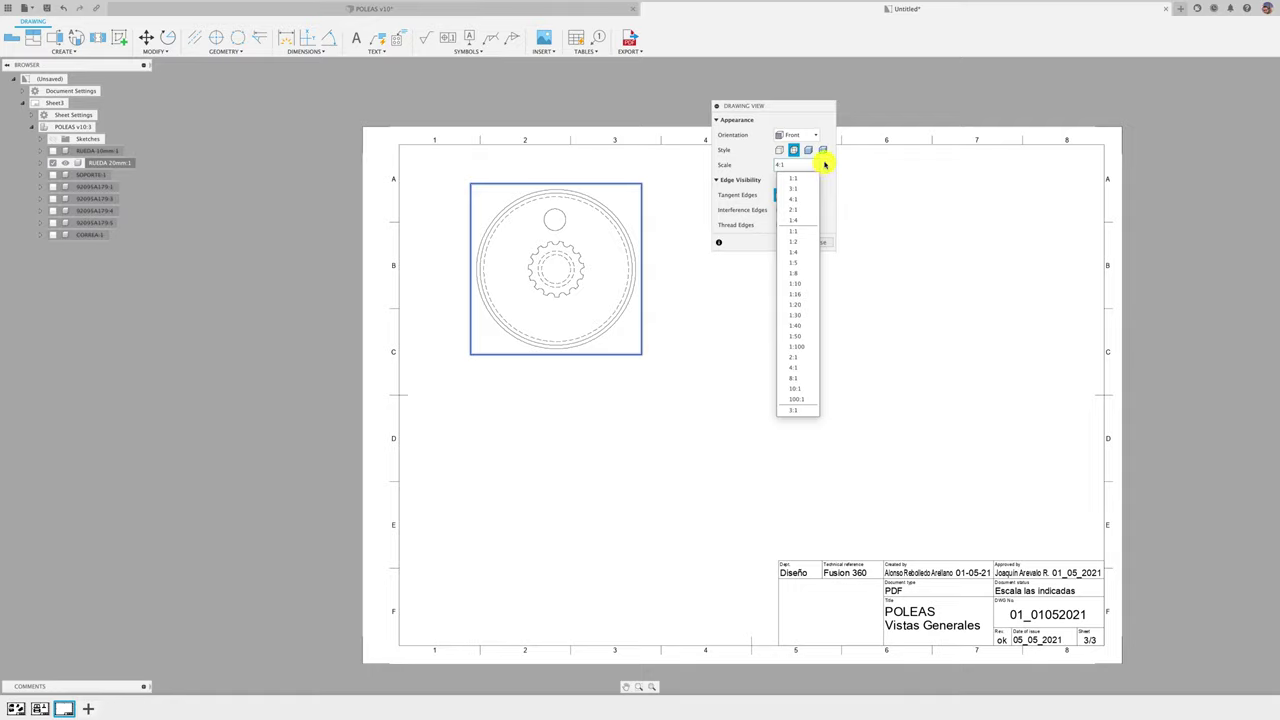
pyautogui.click(825, 165)
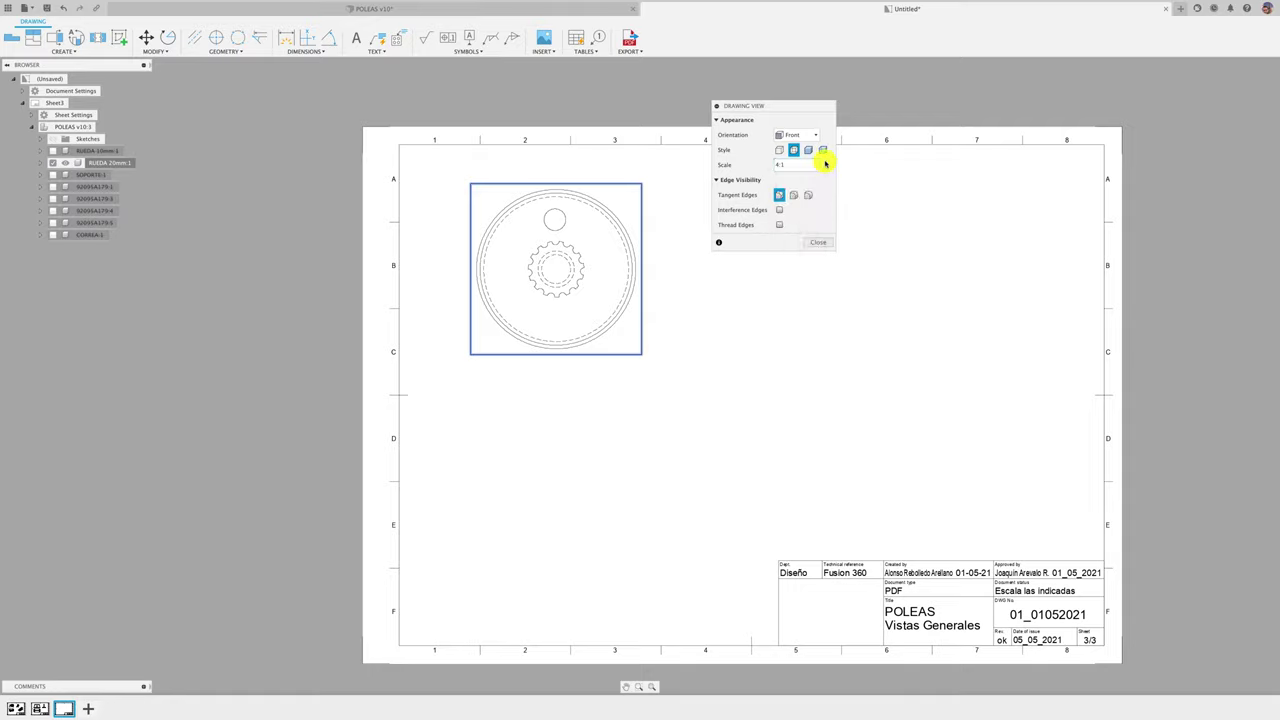
pyautogui.click(813, 244)
# - Move the wheel view lower and right, toward the sheet's centre
pyautogui.click(563, 273)
pyautogui.click(557, 271)
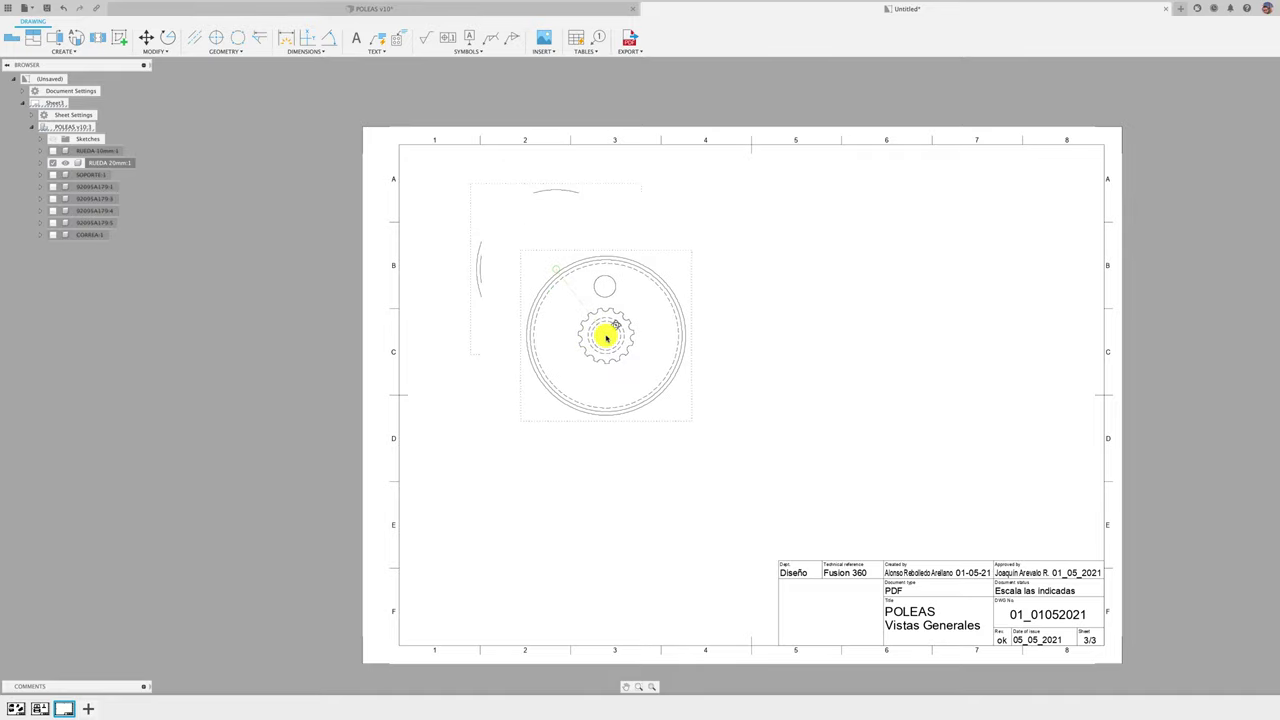
pyautogui.moveTo(557, 268); pyautogui.dragTo(612, 362)
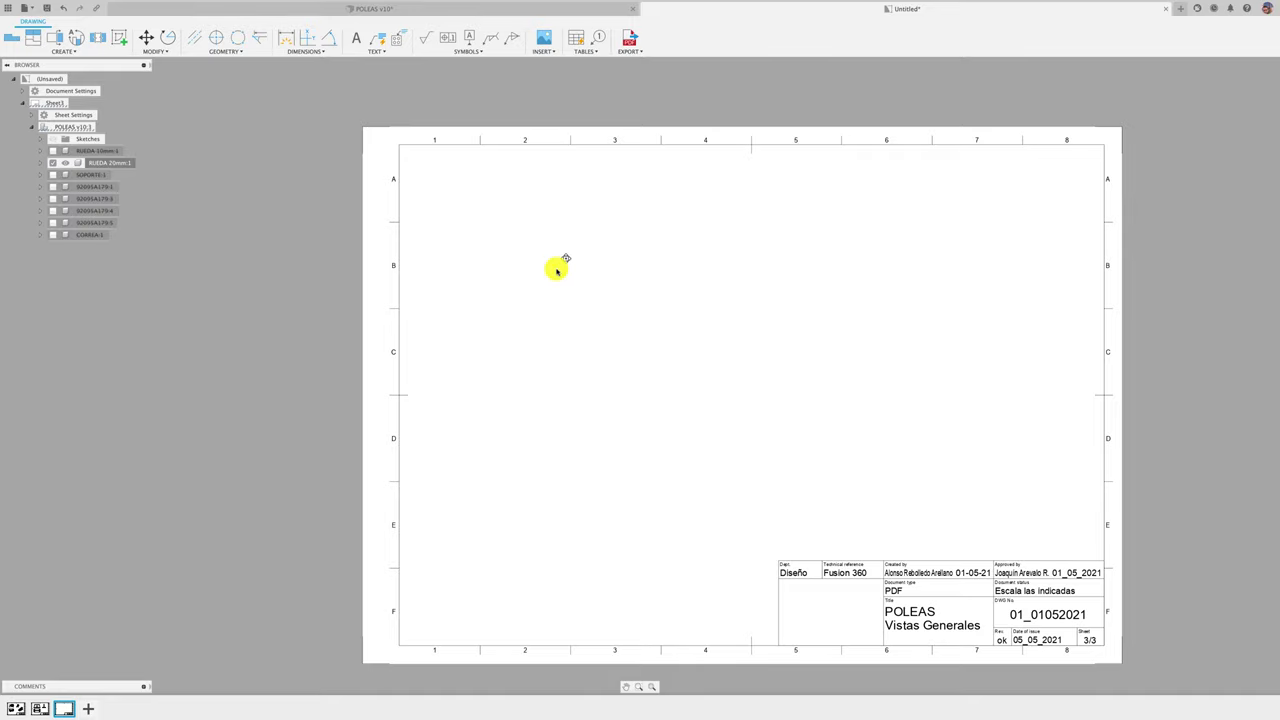
# - Cancel a started projected view and reselect the pulley's front view
pyautogui.click(33, 37)
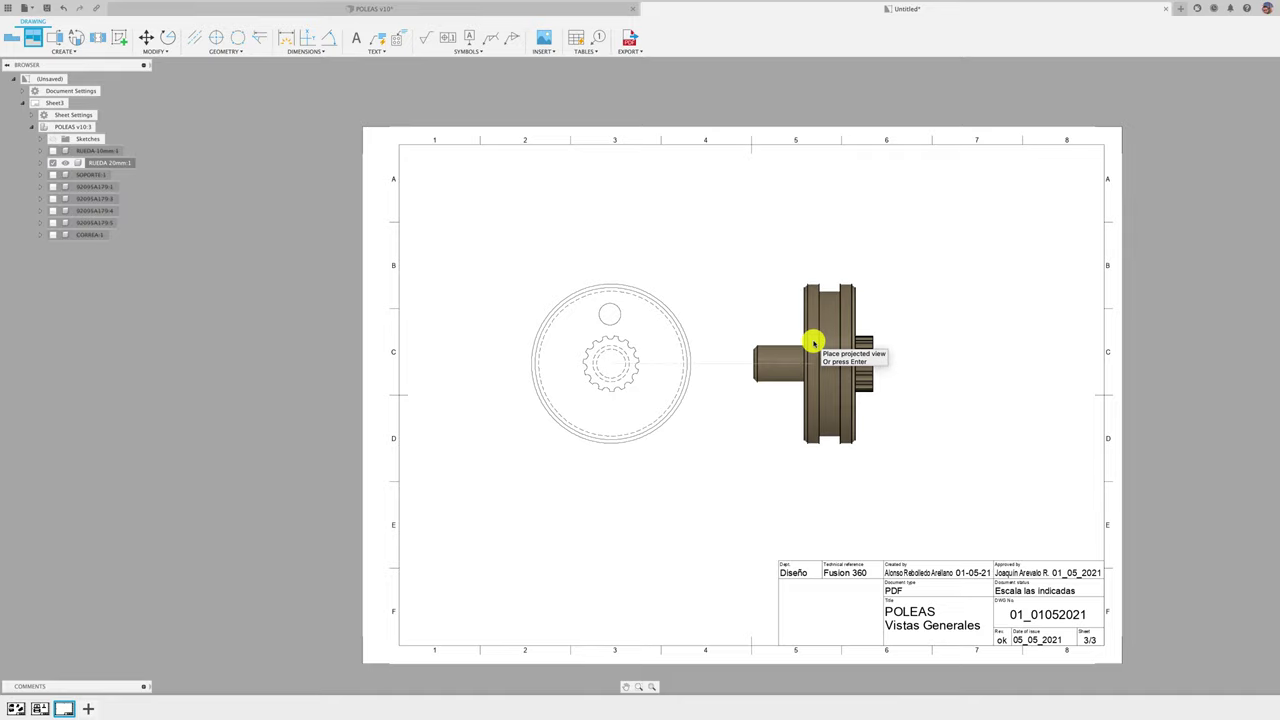
pyautogui.press('Escape')
pyautogui.click(611, 278)
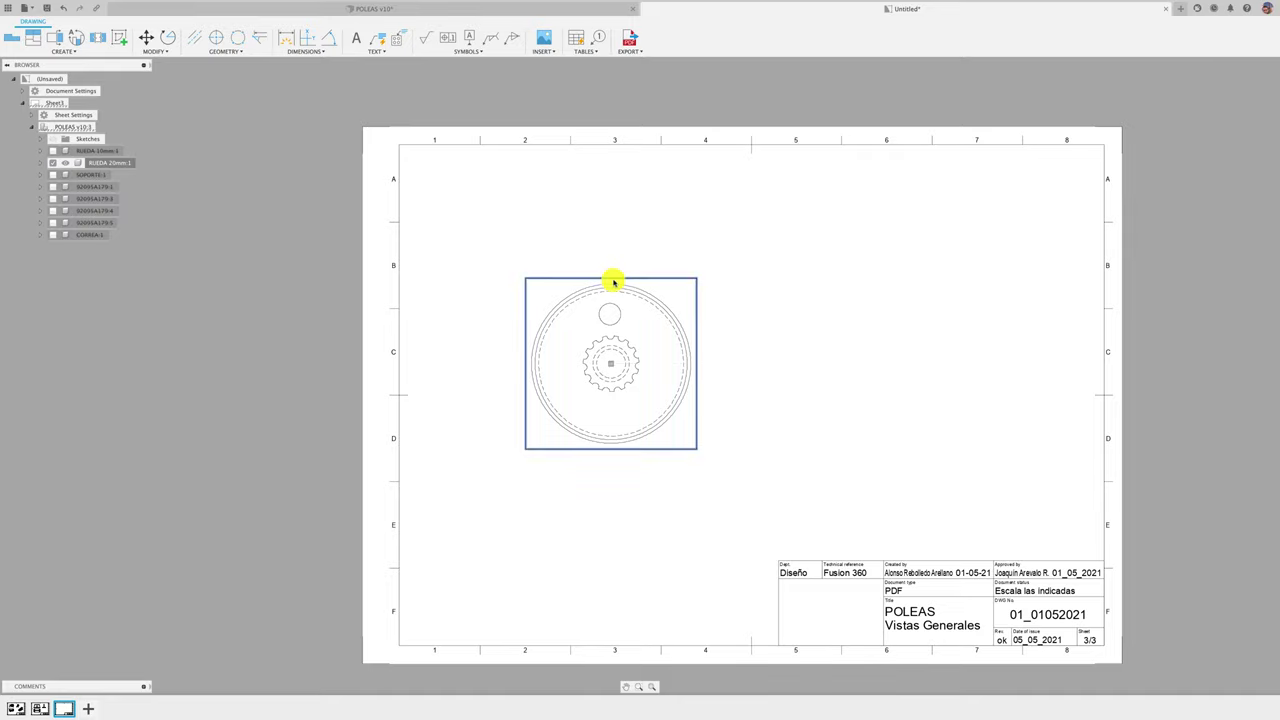
# - Cut a vertical section line through the pulley and place section A-A to the right
pyautogui.click(50, 39)
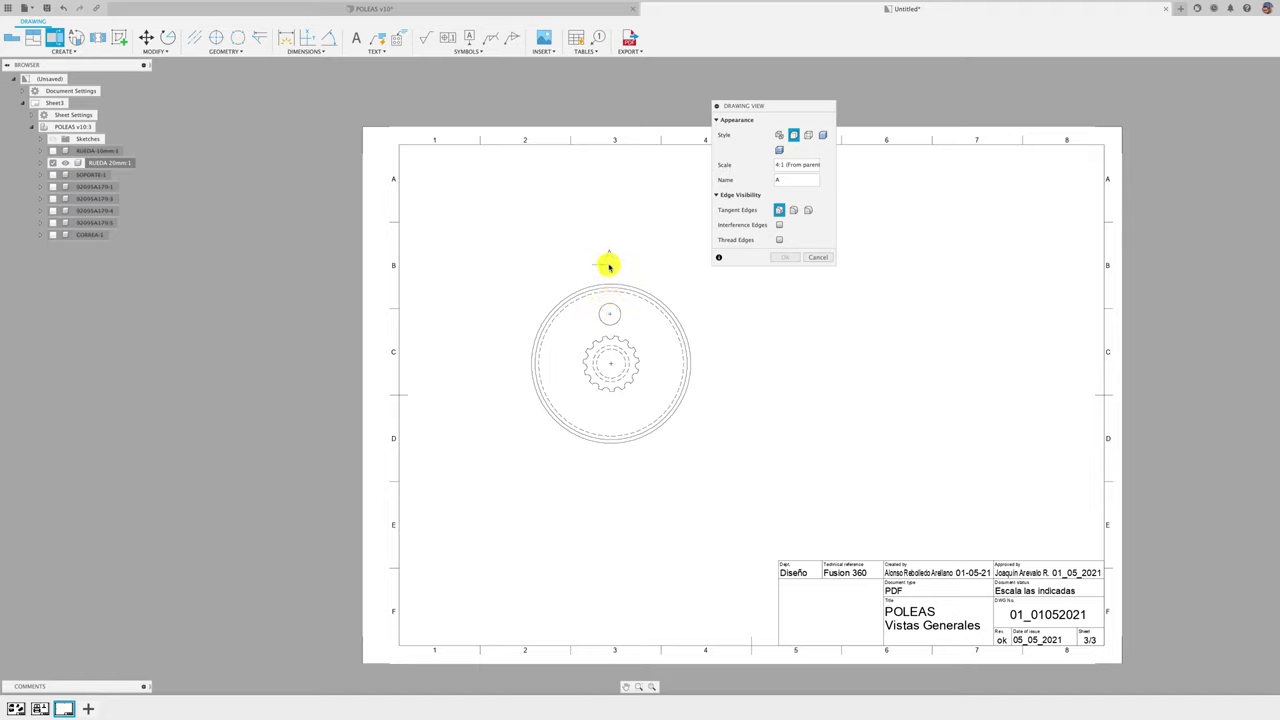
pyautogui.click(609, 264)
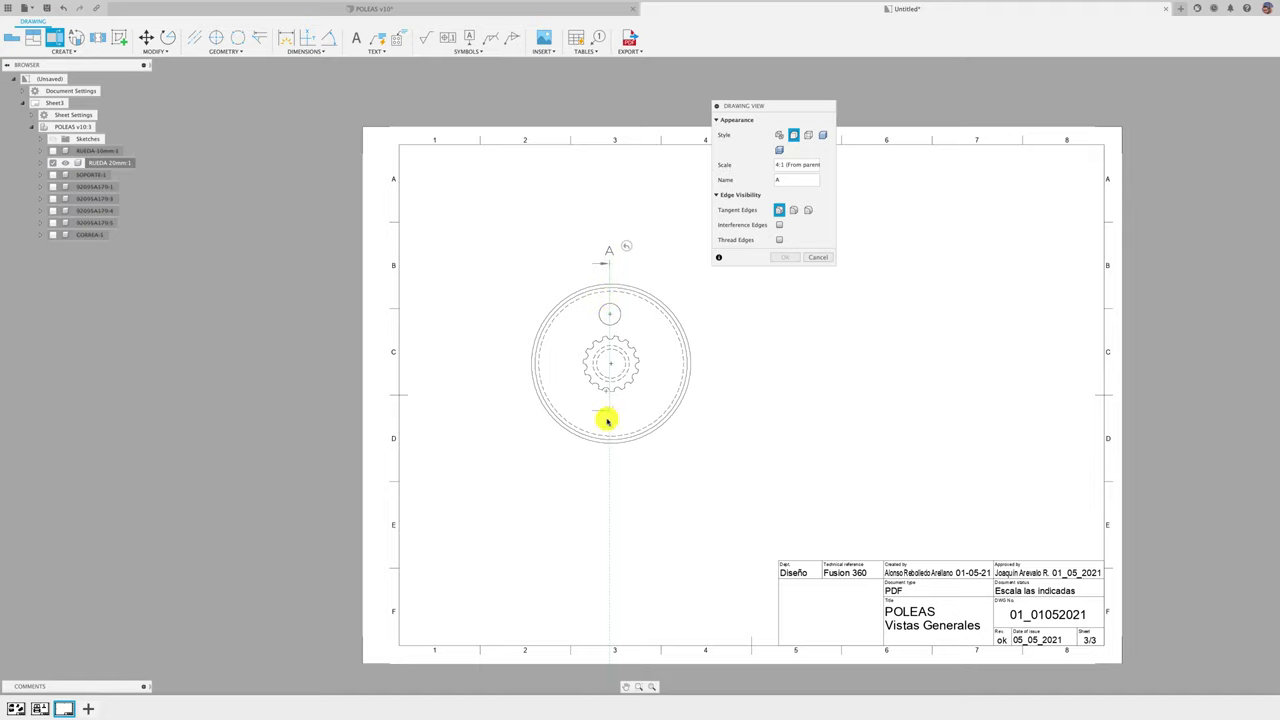
pyautogui.click(609, 469)
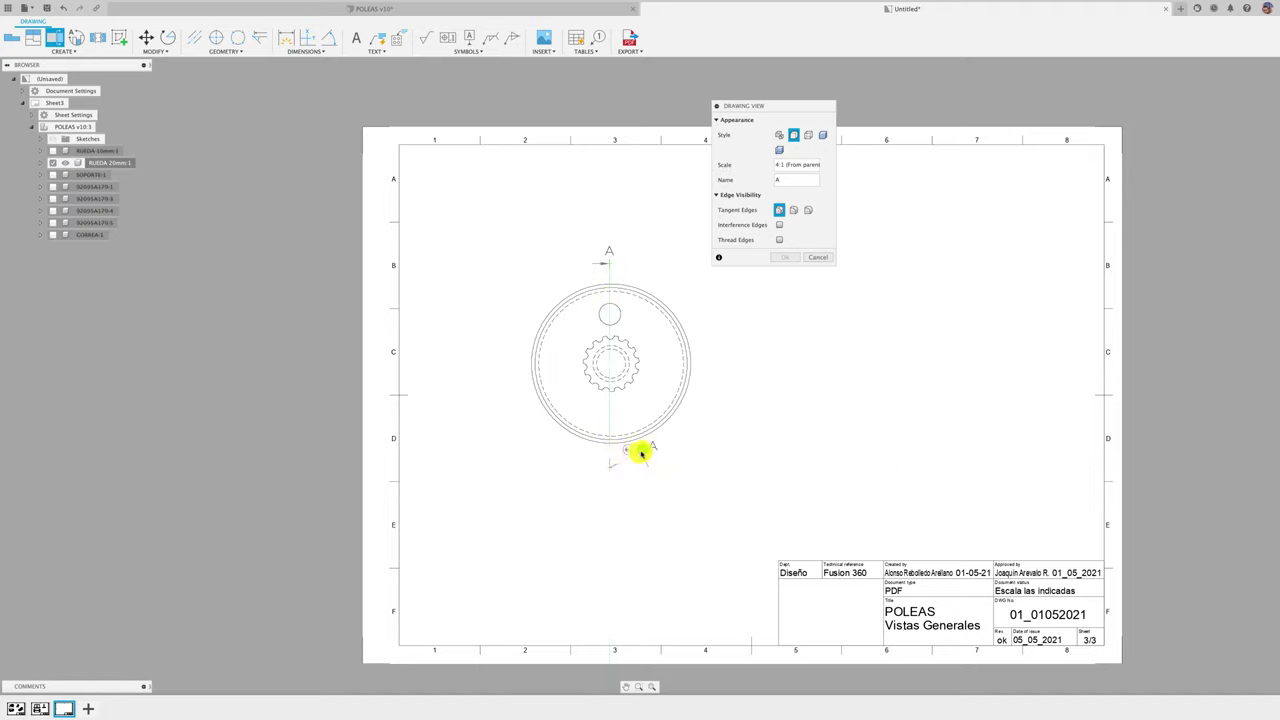
pyautogui.press('Return')
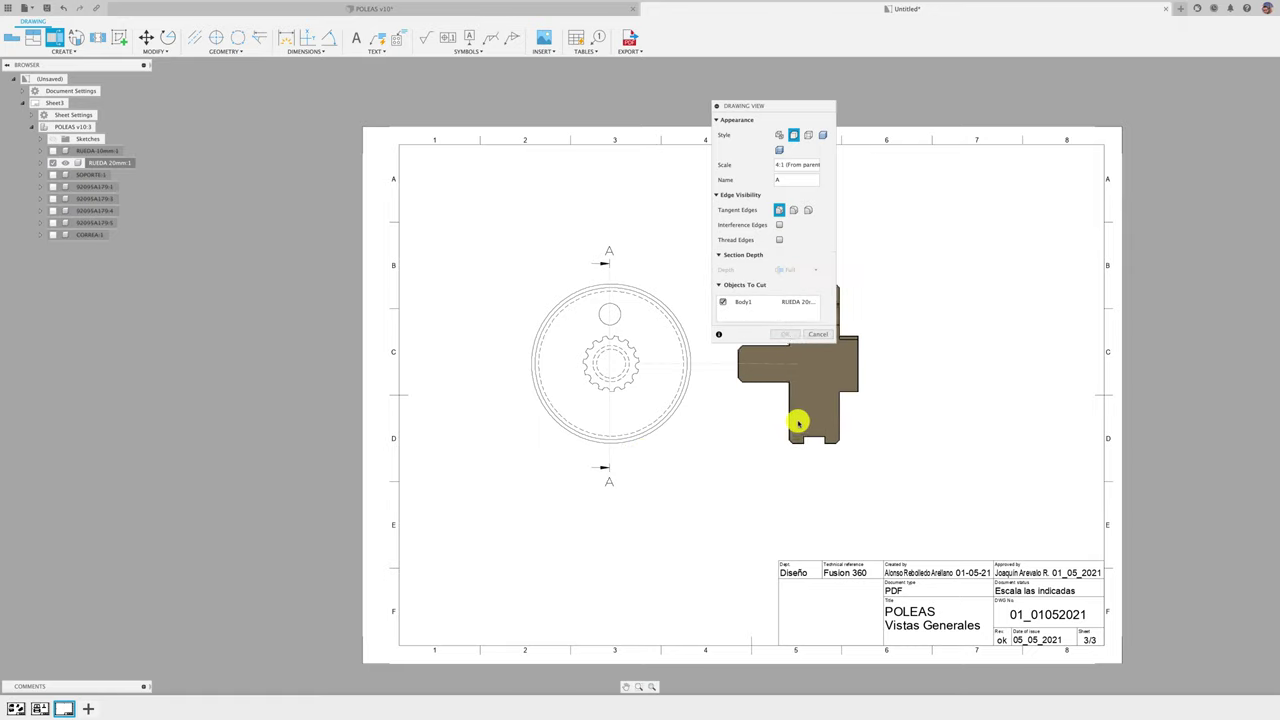
pyautogui.click(797, 420)
pyautogui.click(783, 335)
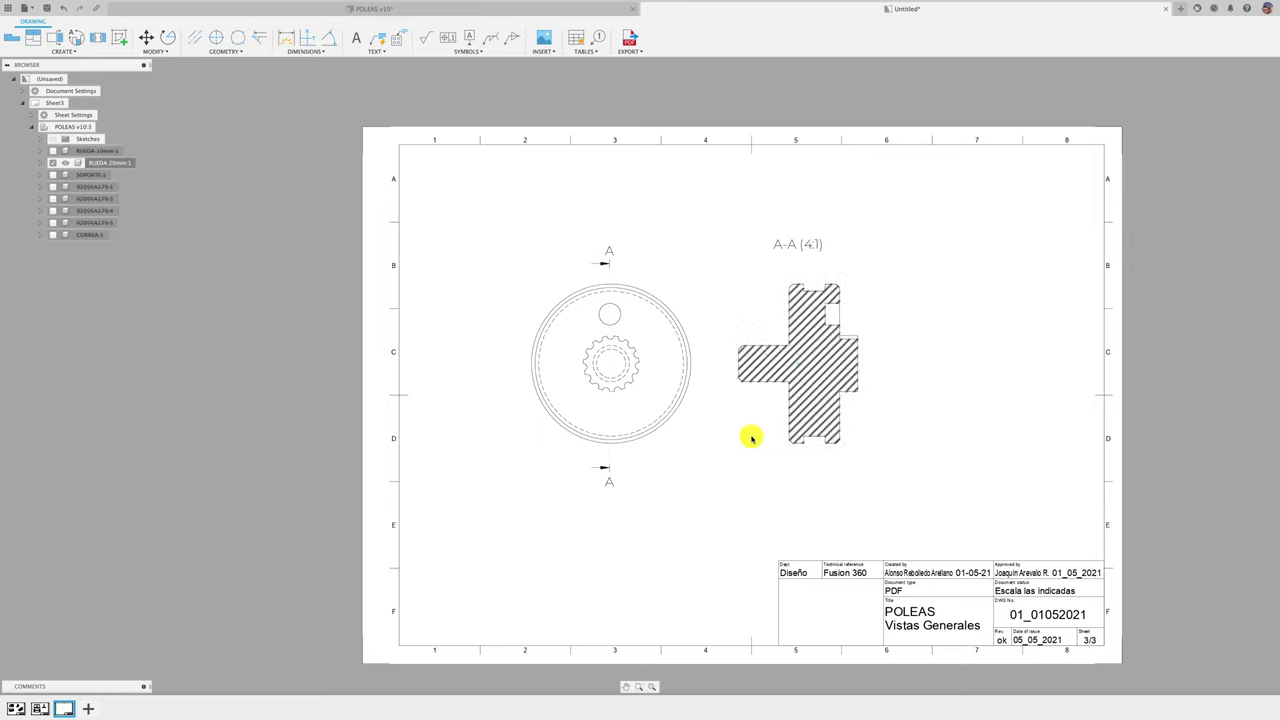
pyautogui.press('Delete')
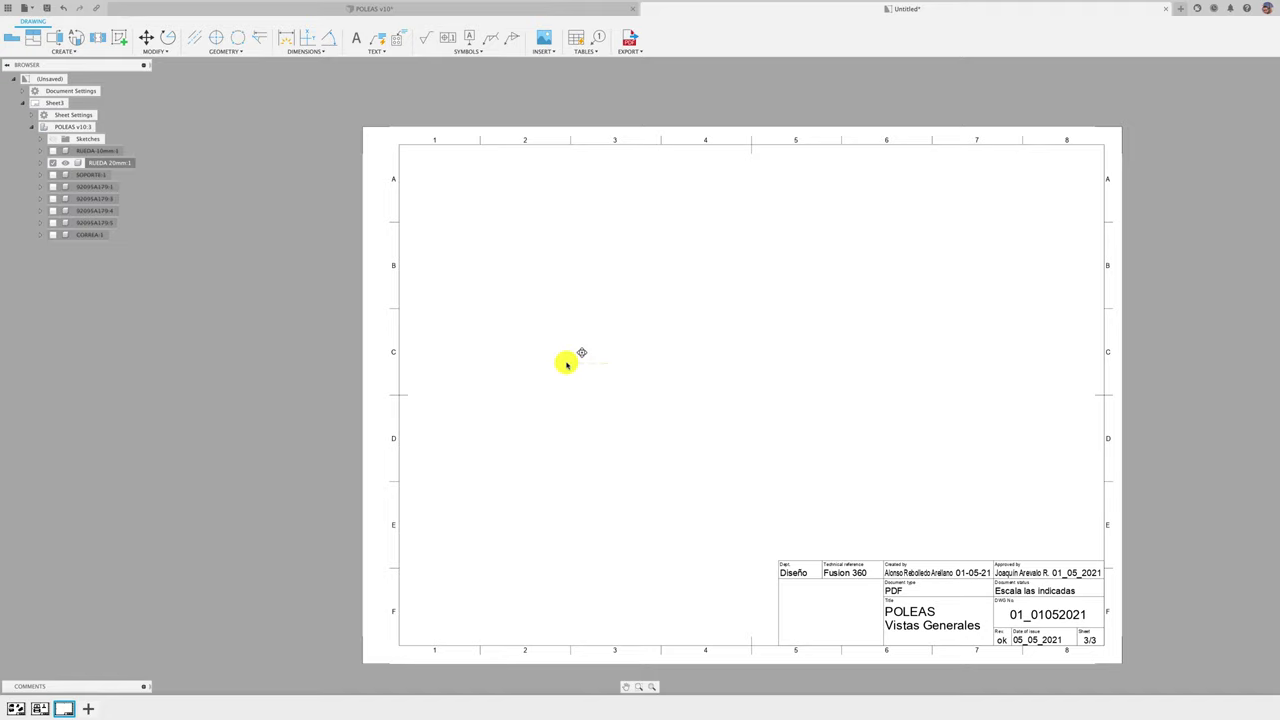
pyautogui.hotkey('ctrl', 'z')
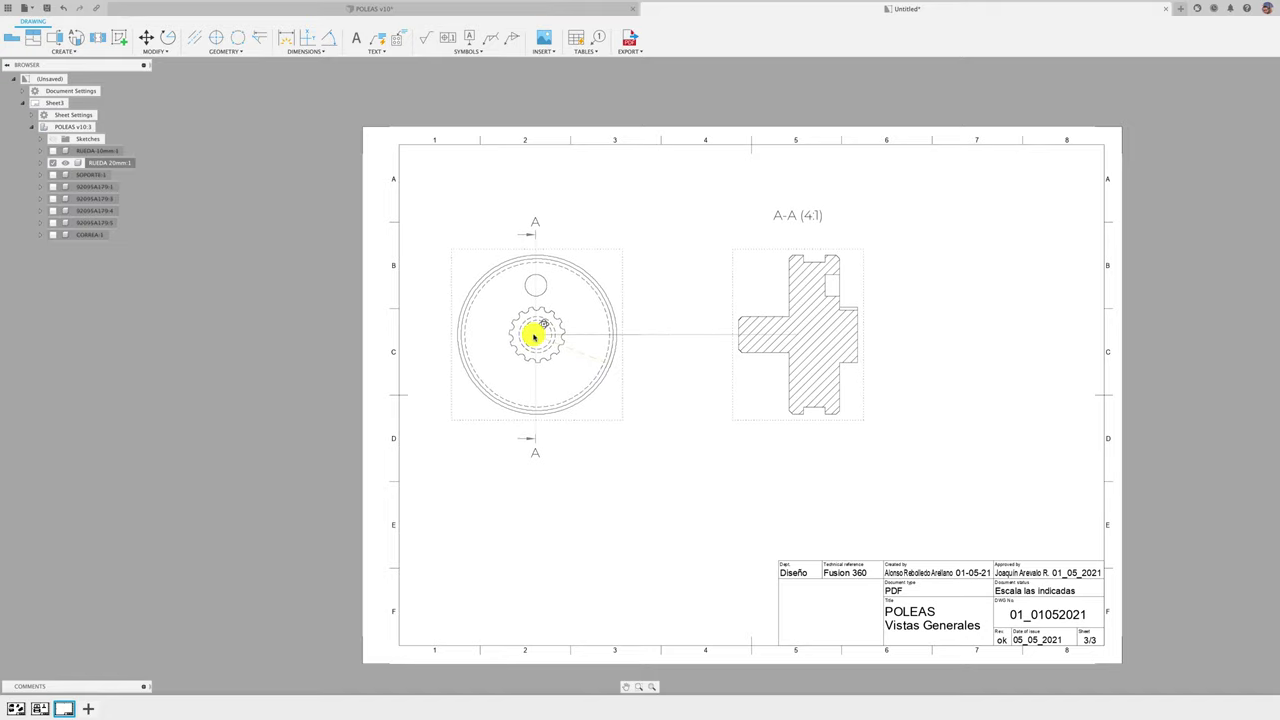
# - Move section A-A left toward the front view and project an isometric view at its upper right
pyautogui.click(803, 341)
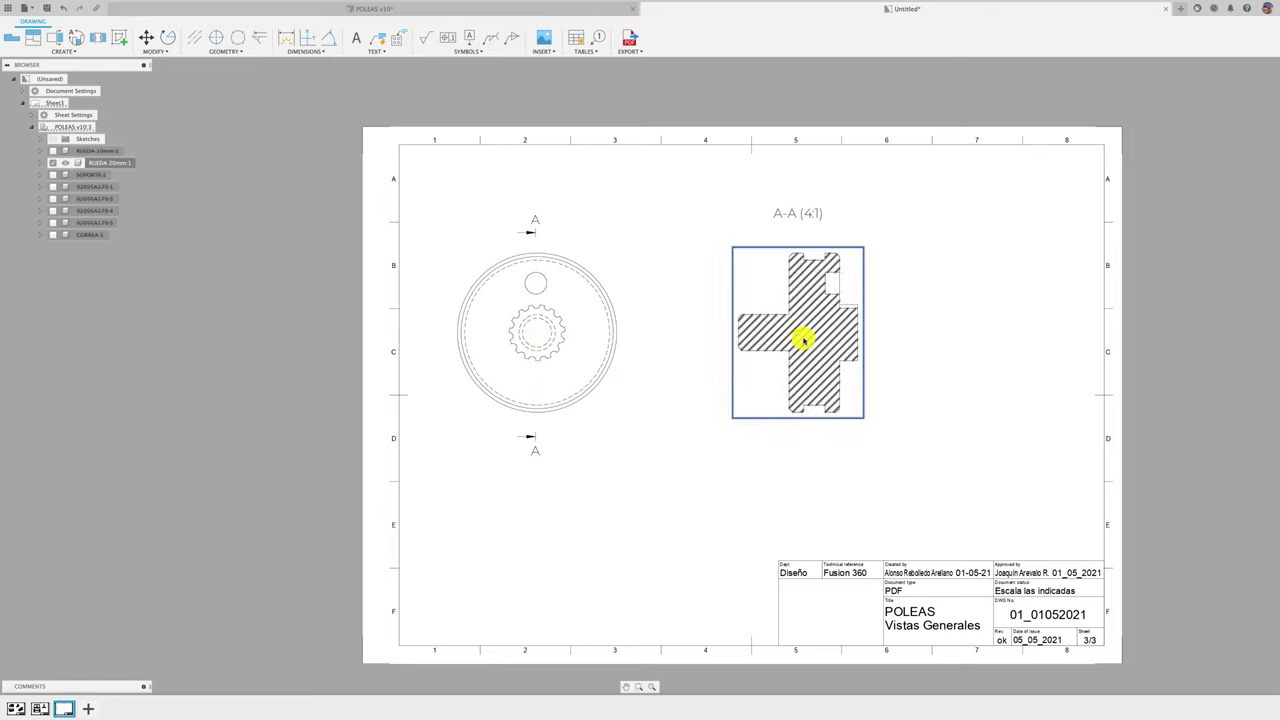
pyautogui.moveTo(800, 337); pyautogui.dragTo(706, 335)
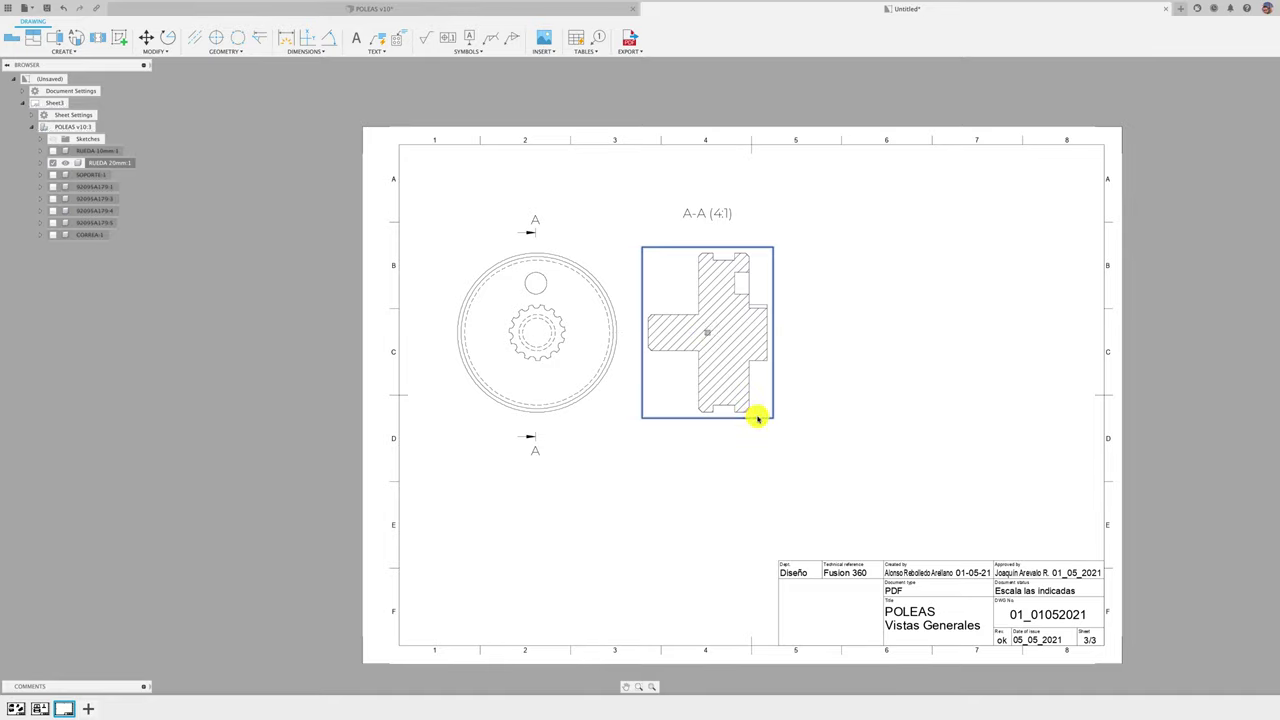
pyautogui.click(47, 47)
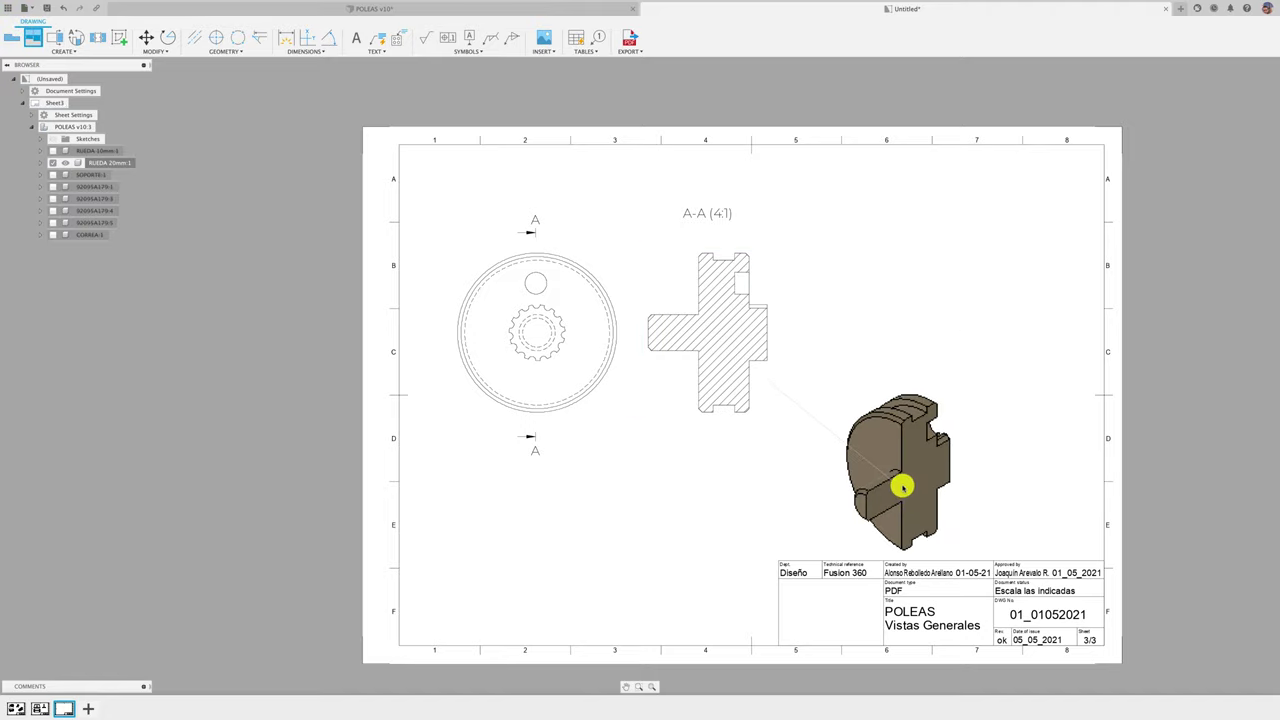
pyautogui.click(945, 452)
pyautogui.press('Return')
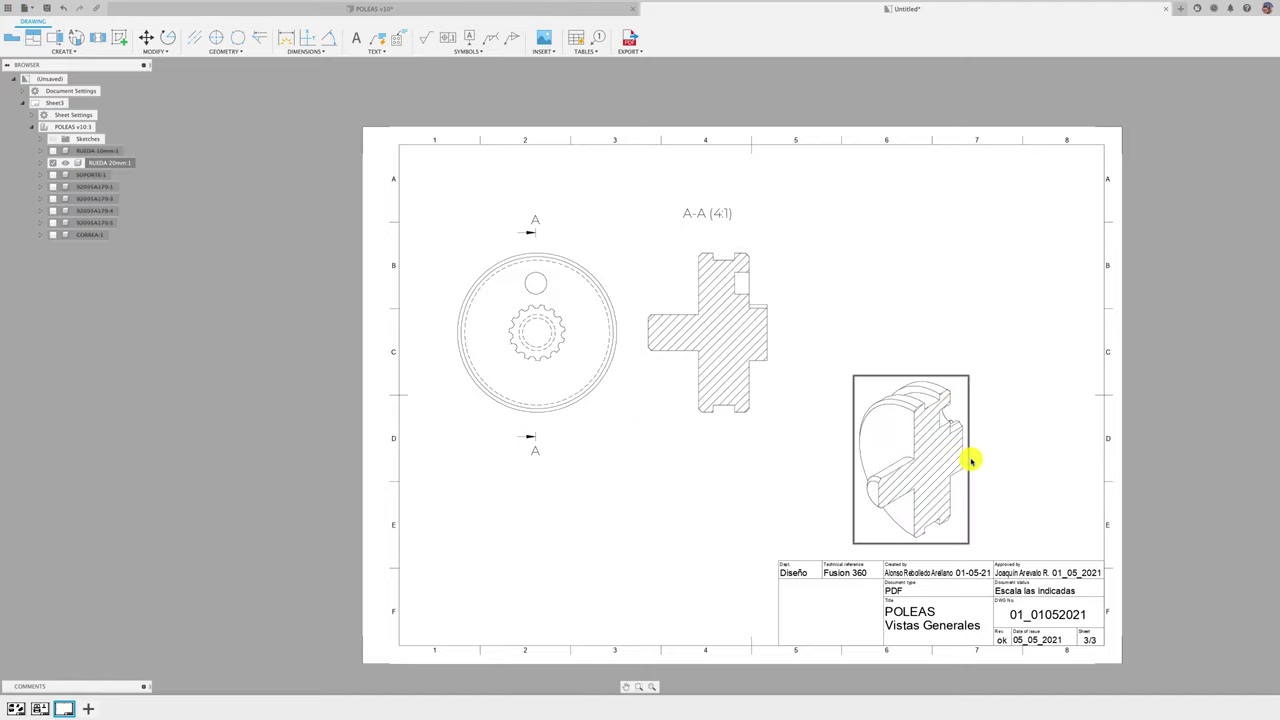
pyautogui.moveTo(912, 460); pyautogui.dragTo(955, 350)
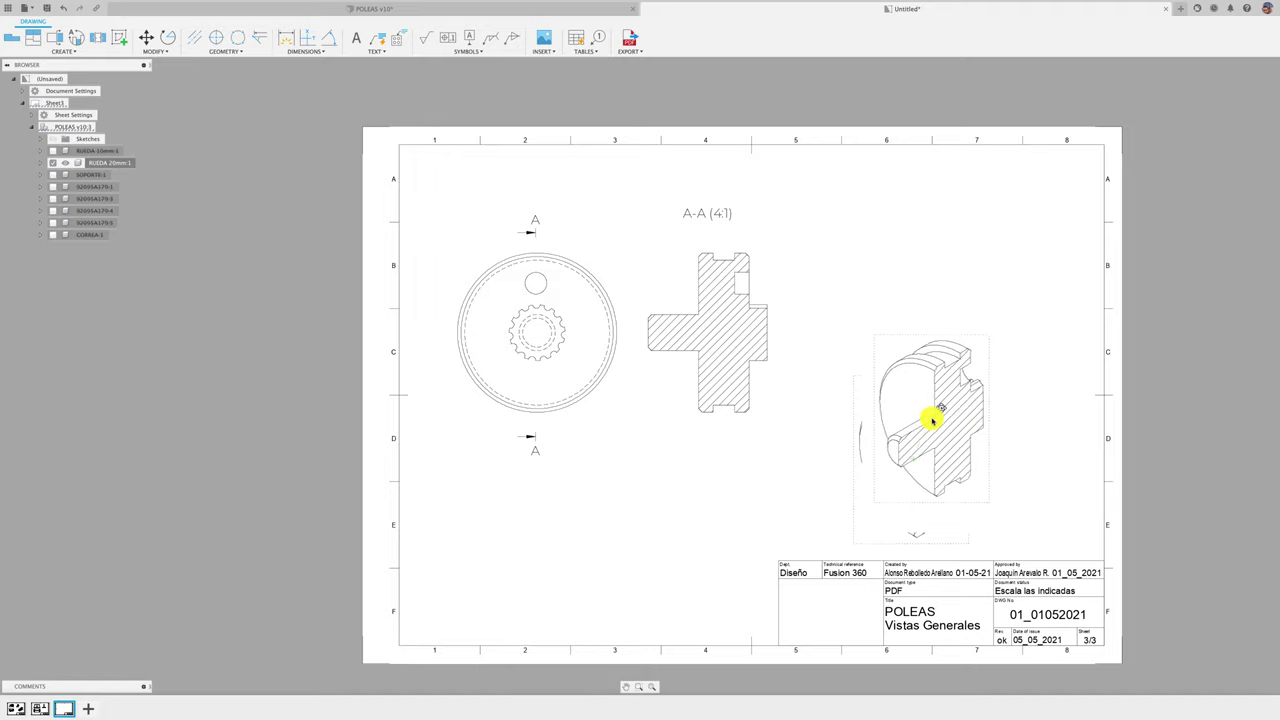
pyautogui.doubleClick(955, 350)
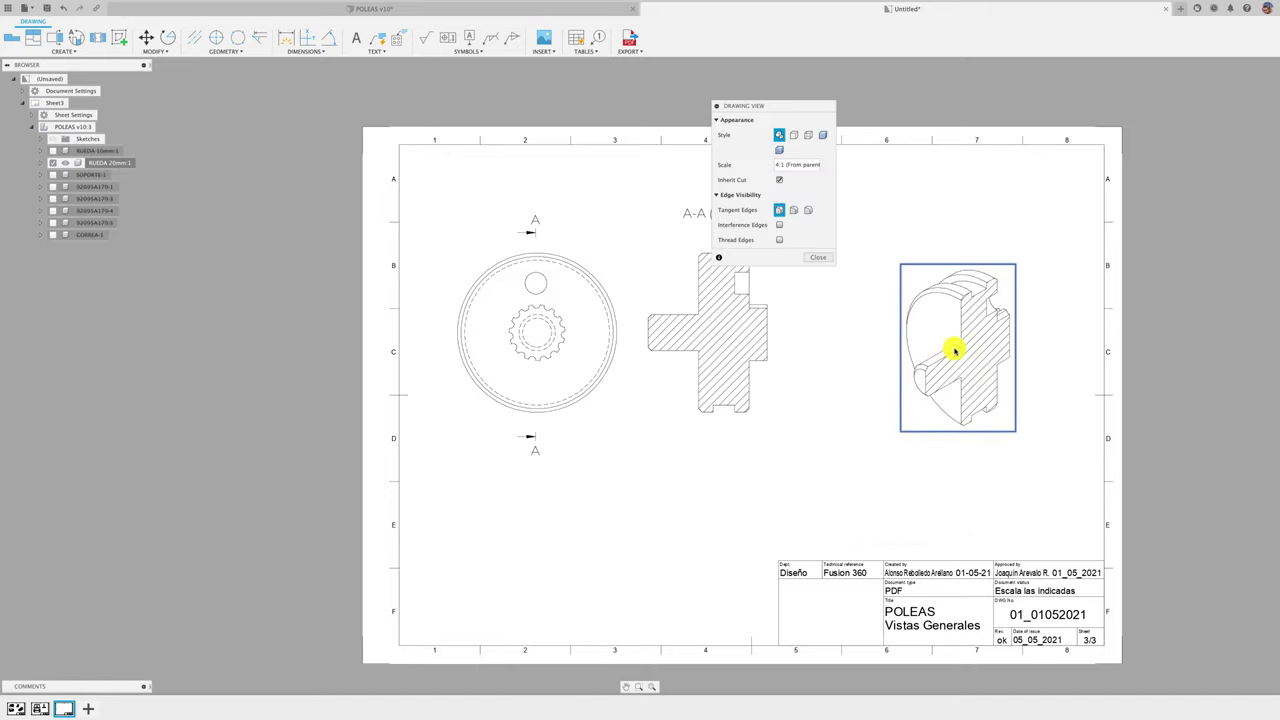
pyautogui.click(817, 258)
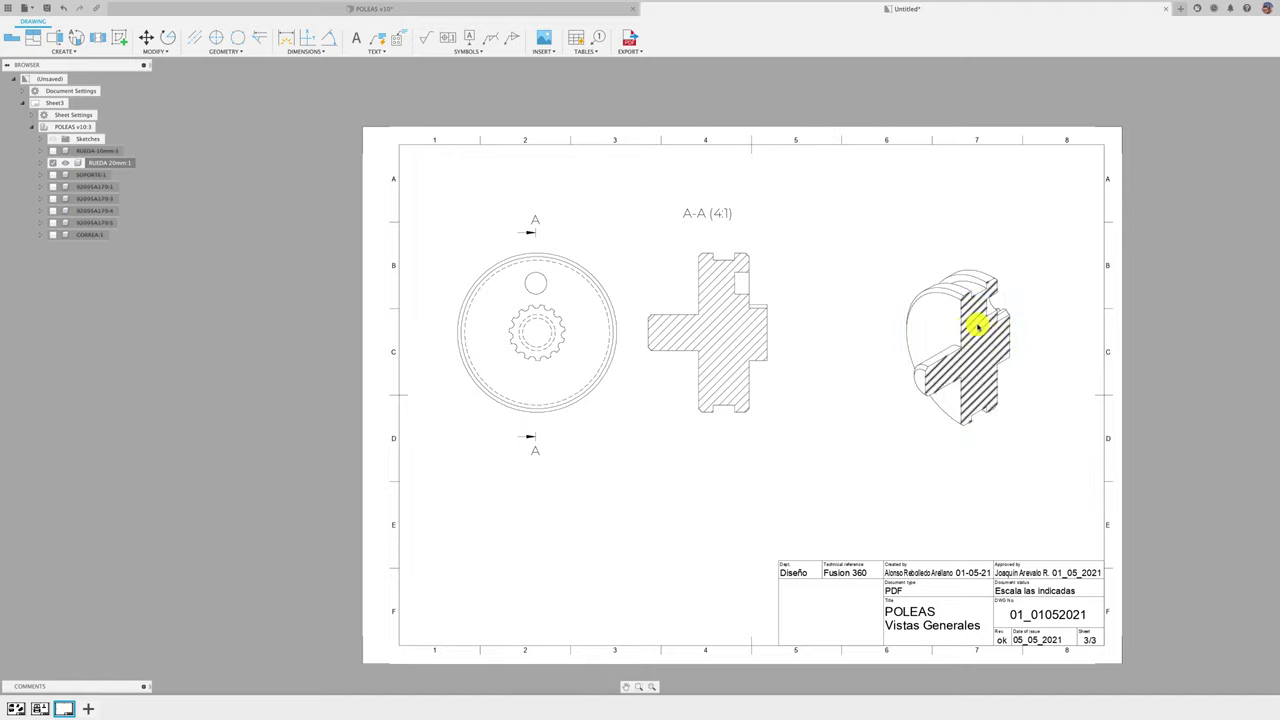
# - Set the isometric view's hatch scale factor to 0.5
pyautogui.doubleClick(972, 322)
pyautogui.write('0.5')
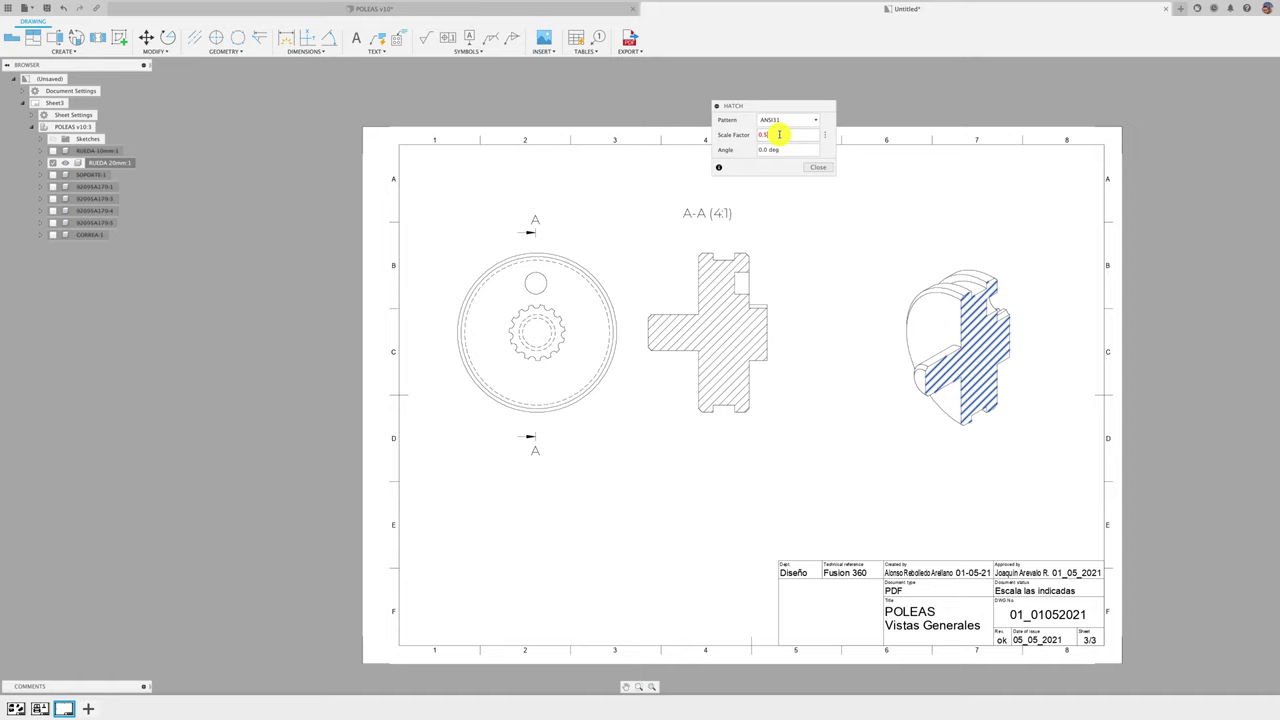
pyautogui.press('Return')
pyautogui.click(811, 168)
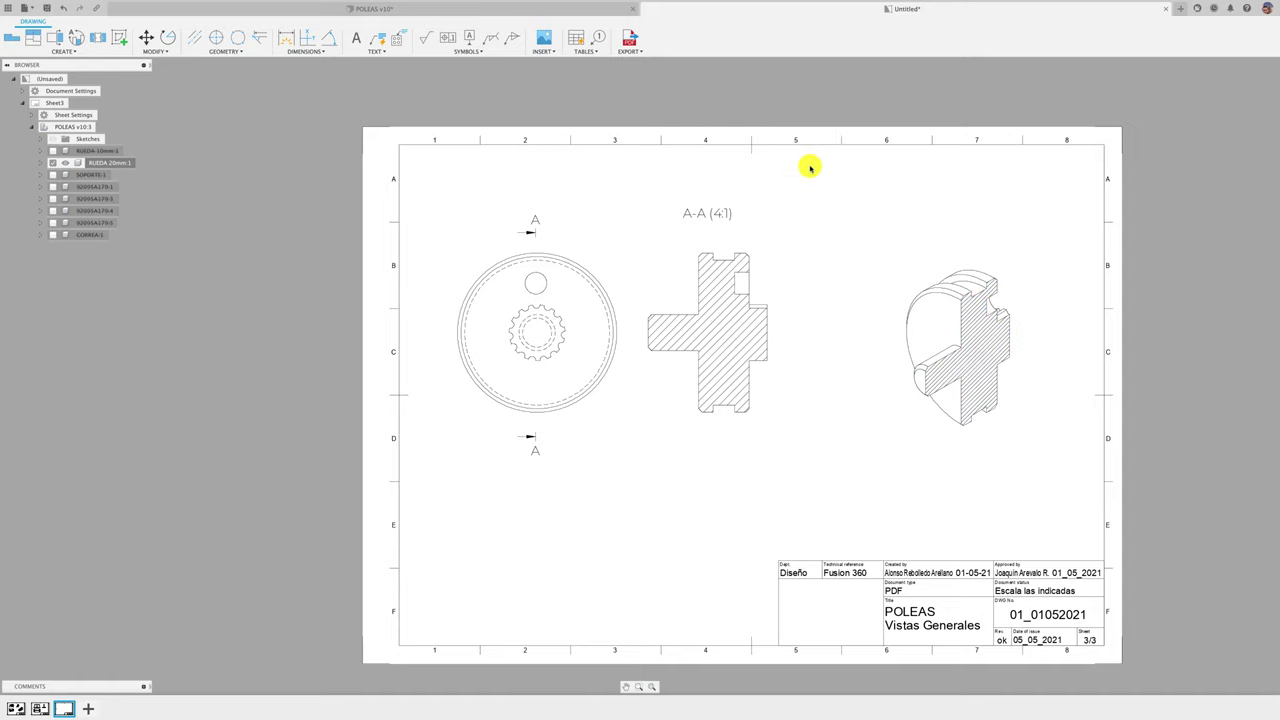
pyautogui.scroll(2, 994, 345)
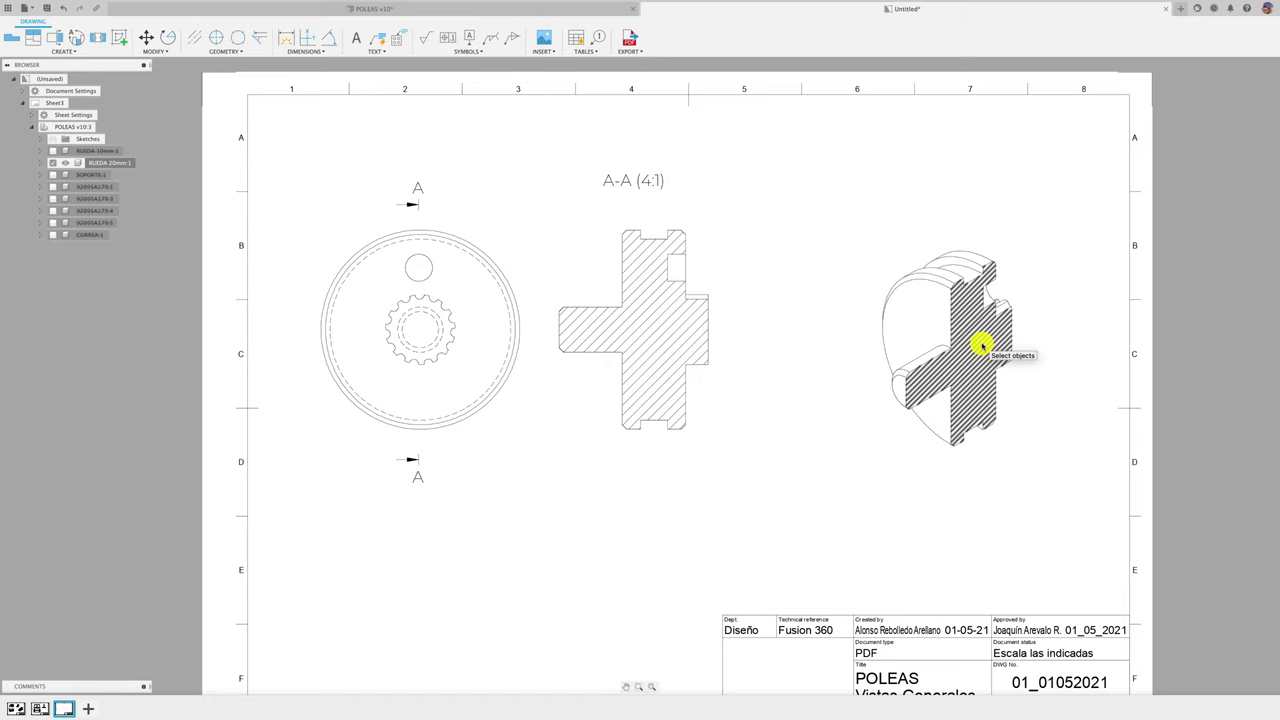
pyautogui.scroll(2, 975, 340)
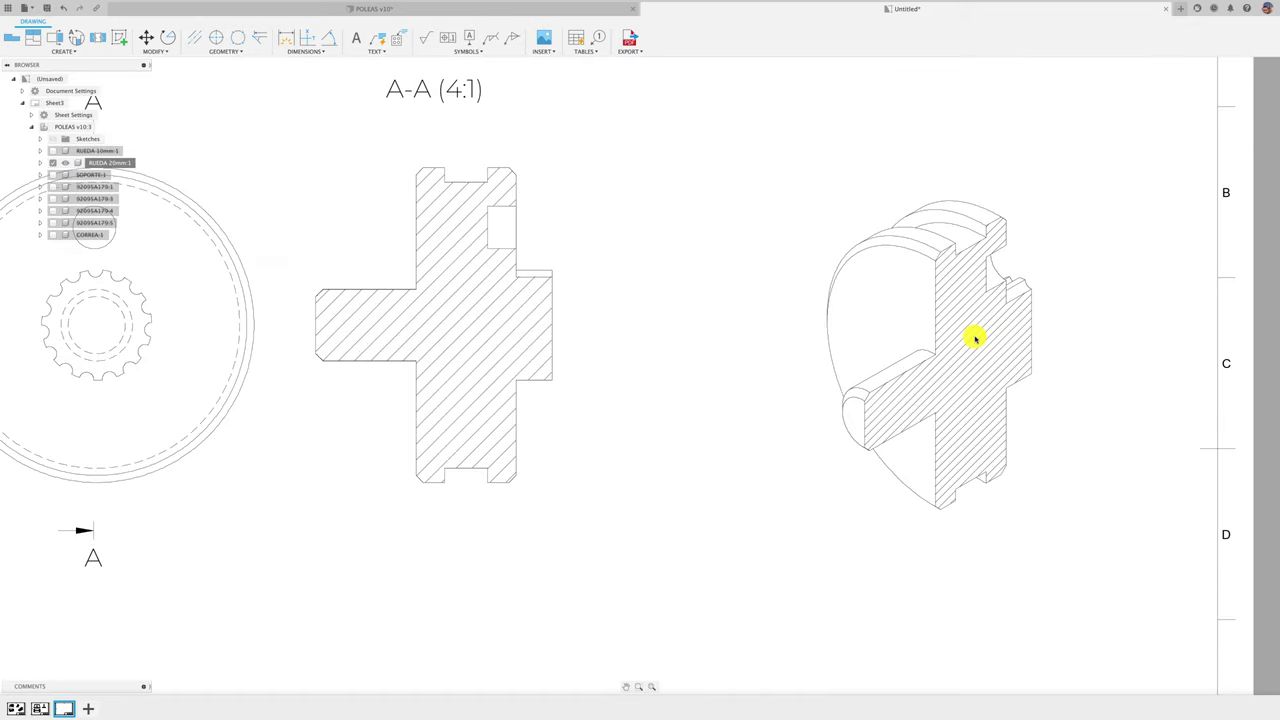
# - Change the isometric view's hatch angle to a new value
pyautogui.doubleClick(945, 360)
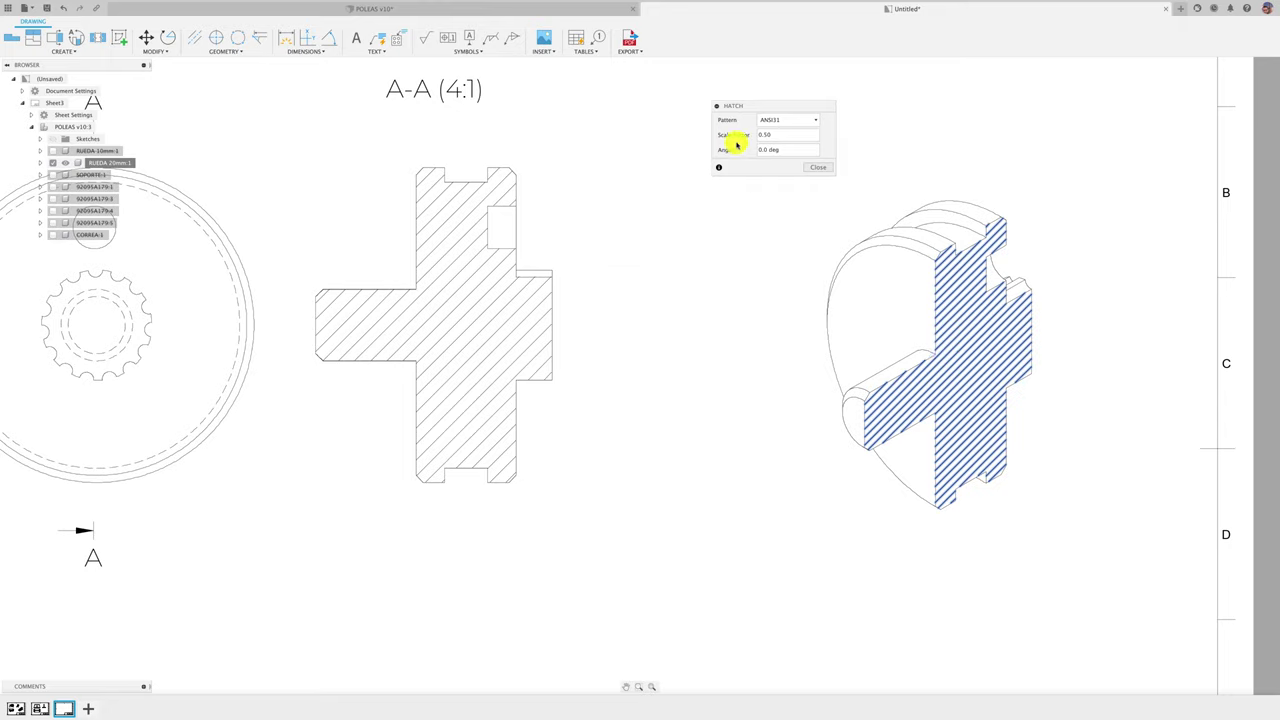
pyautogui.moveTo(794, 149); pyautogui.dragTo(747, 148)
pyautogui.press('Return')
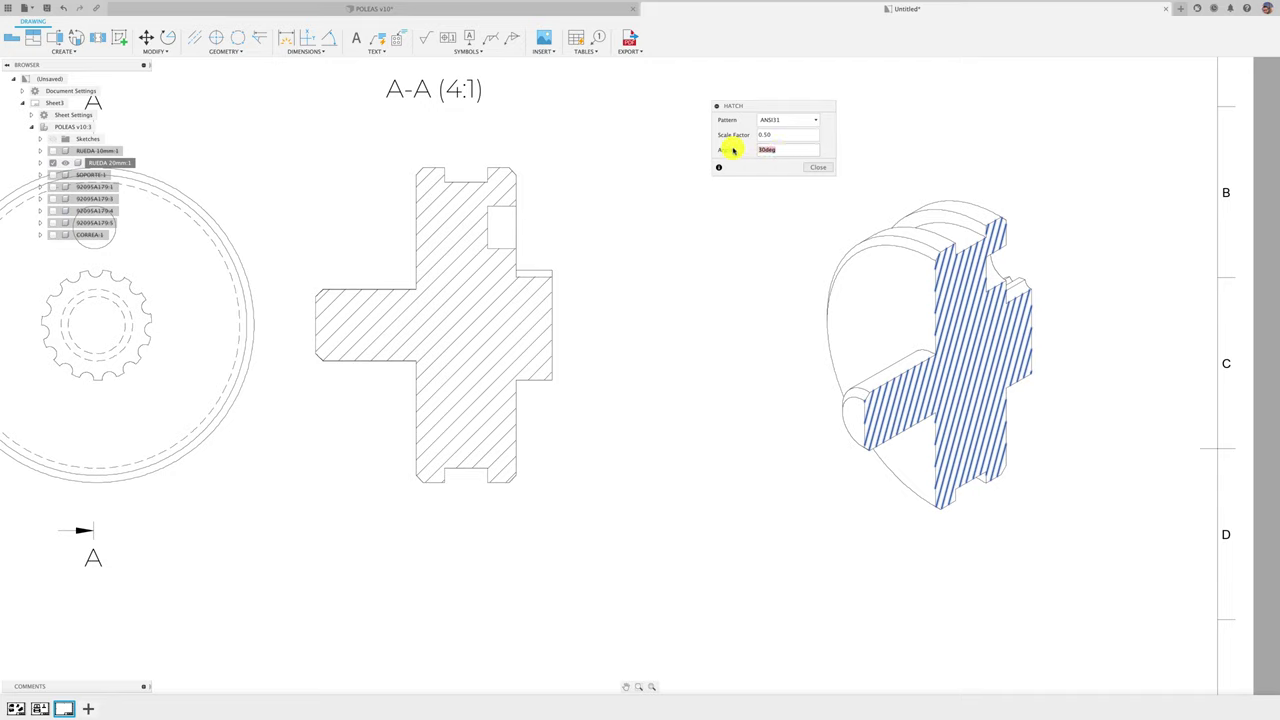
pyautogui.press('BackSpace')
pyautogui.write('25')
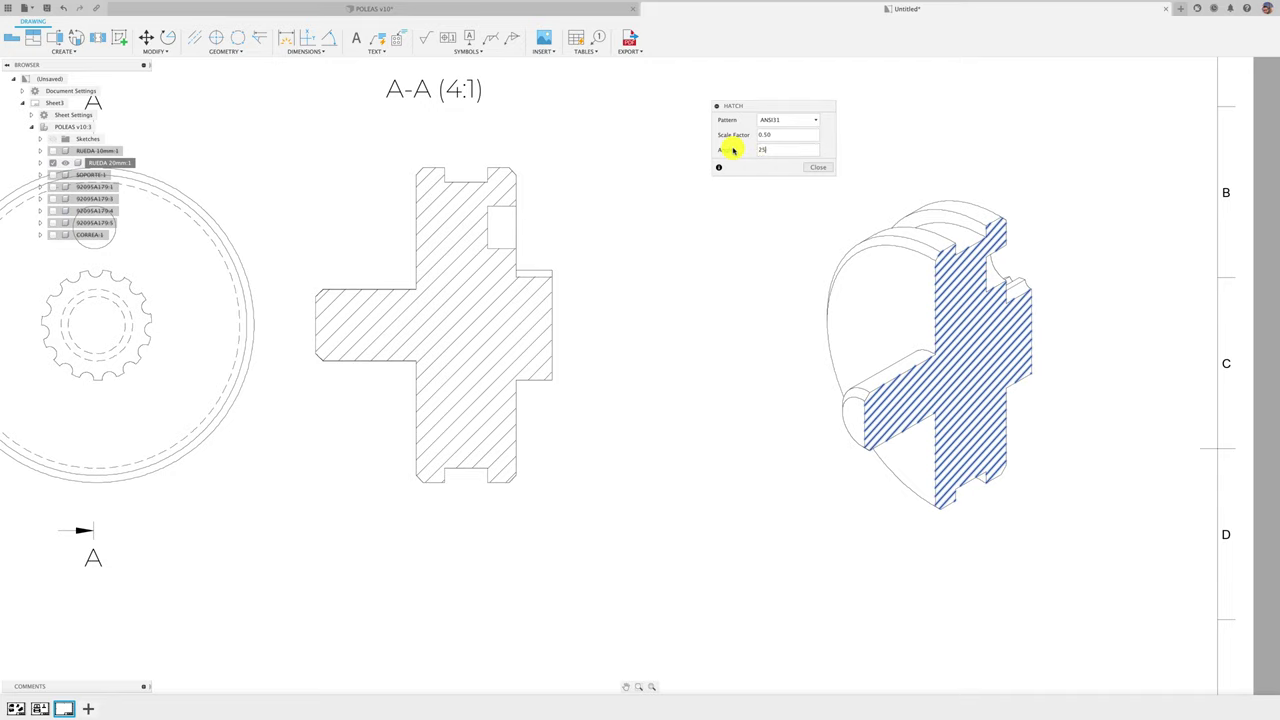
pyautogui.click(818, 167)
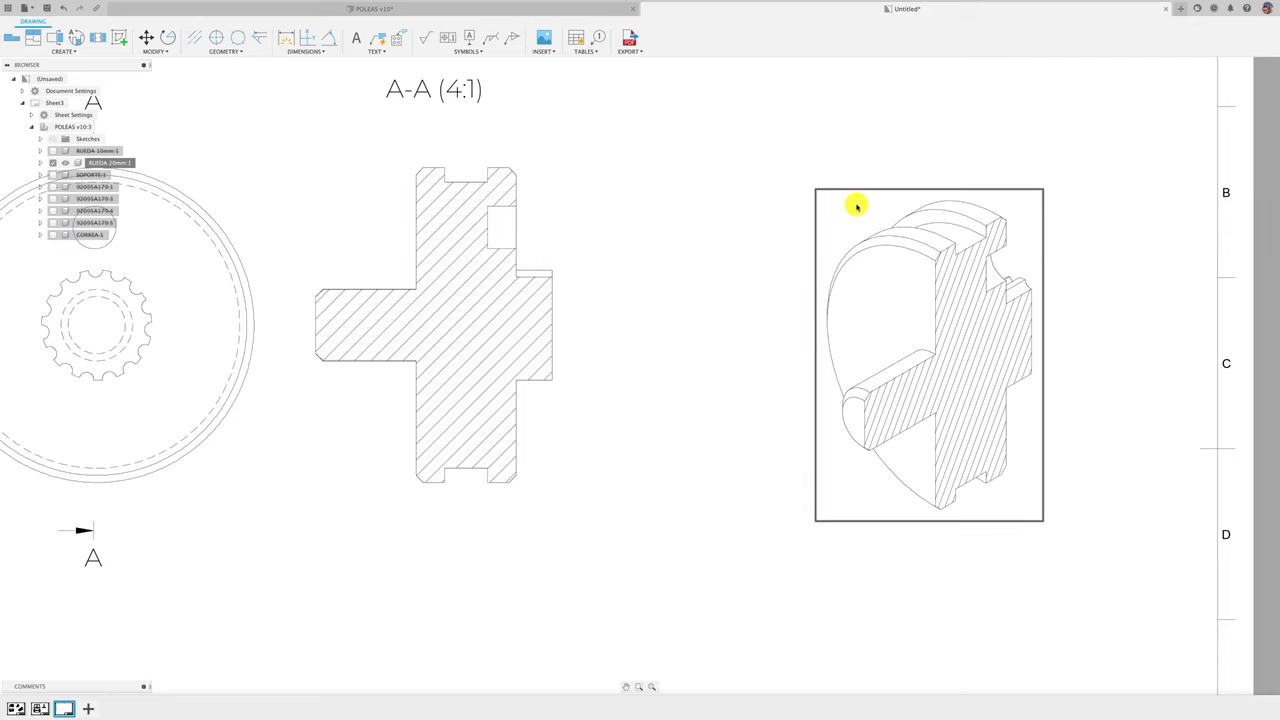
pyautogui.scroll(-3, 854, 203)
pyautogui.scroll(-2, 575, 372)
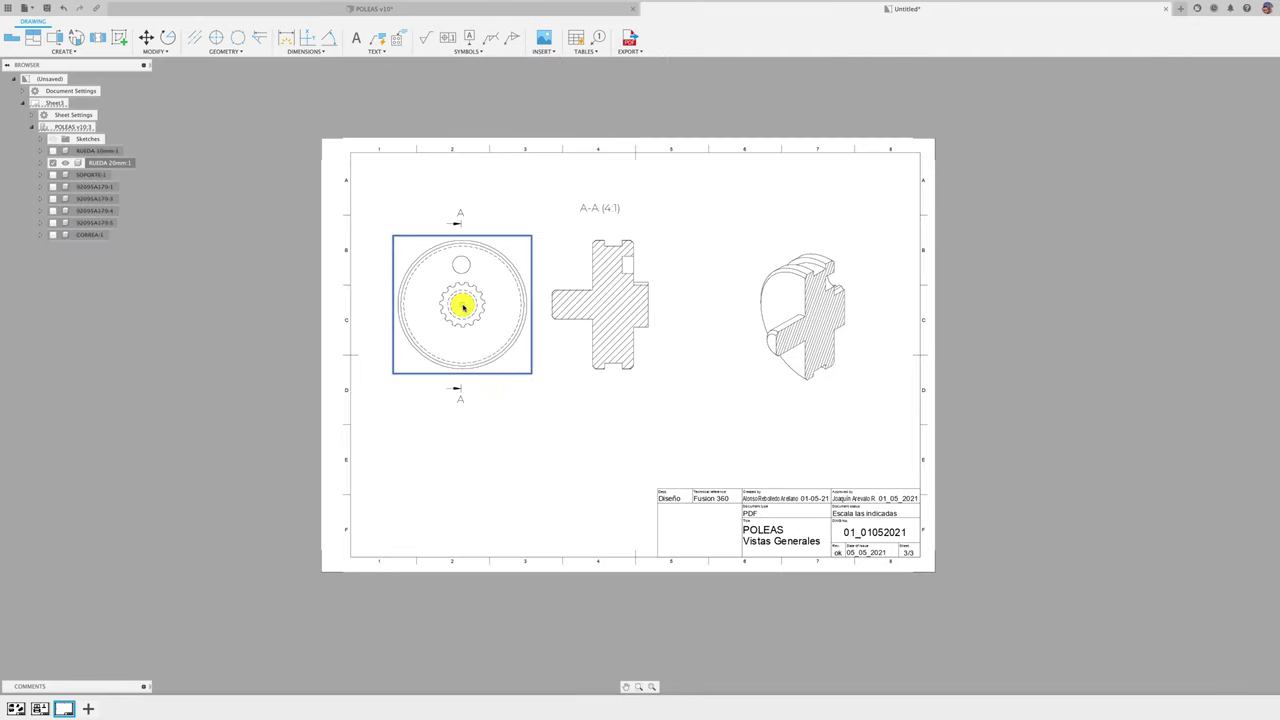
# - Nudge Sheet3's front view down, section A-A right and the isometric view lower left
pyautogui.moveTo(462, 307); pyautogui.dragTo(462, 324)
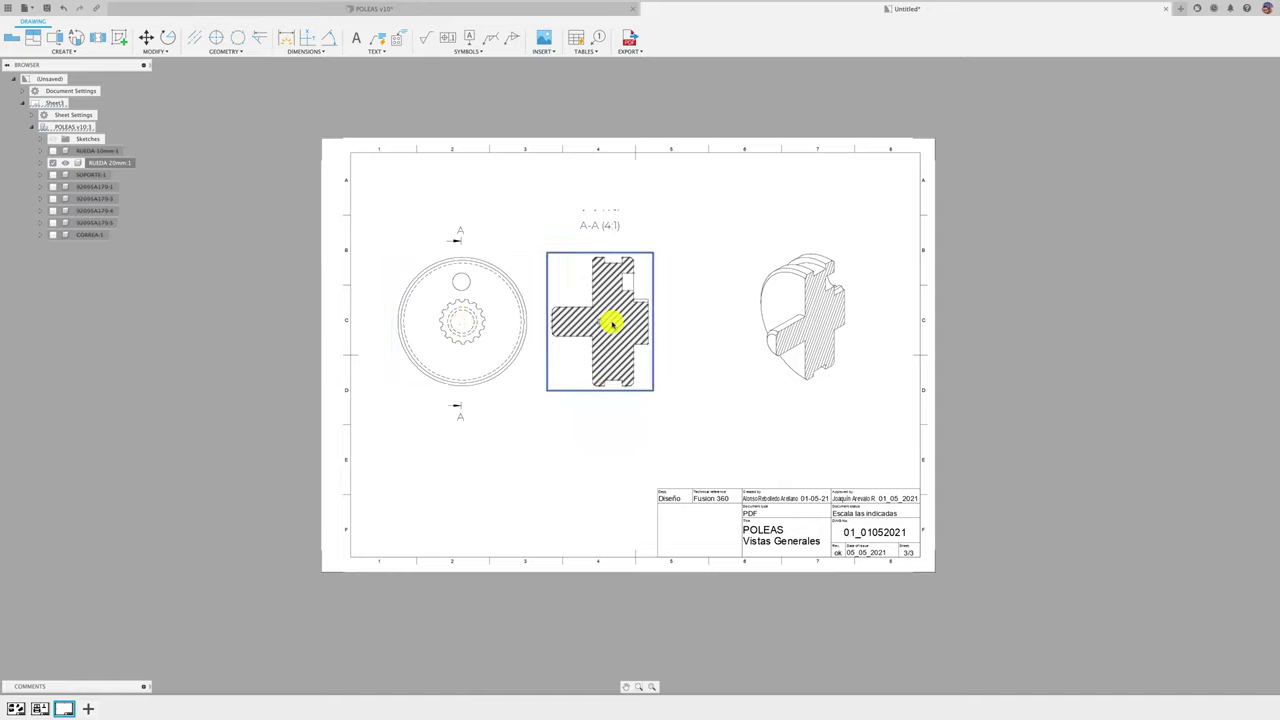
pyautogui.moveTo(600, 322); pyautogui.dragTo(620, 323)
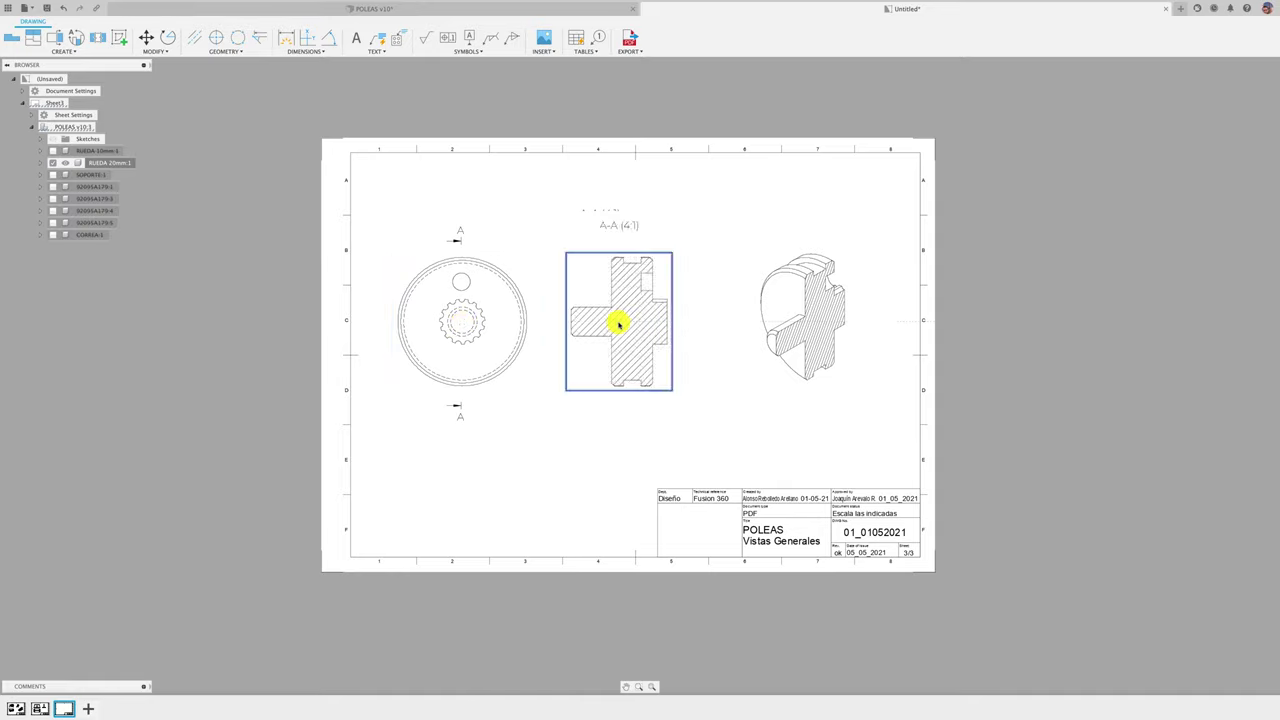
pyautogui.click(803, 316)
pyautogui.click(778, 331)
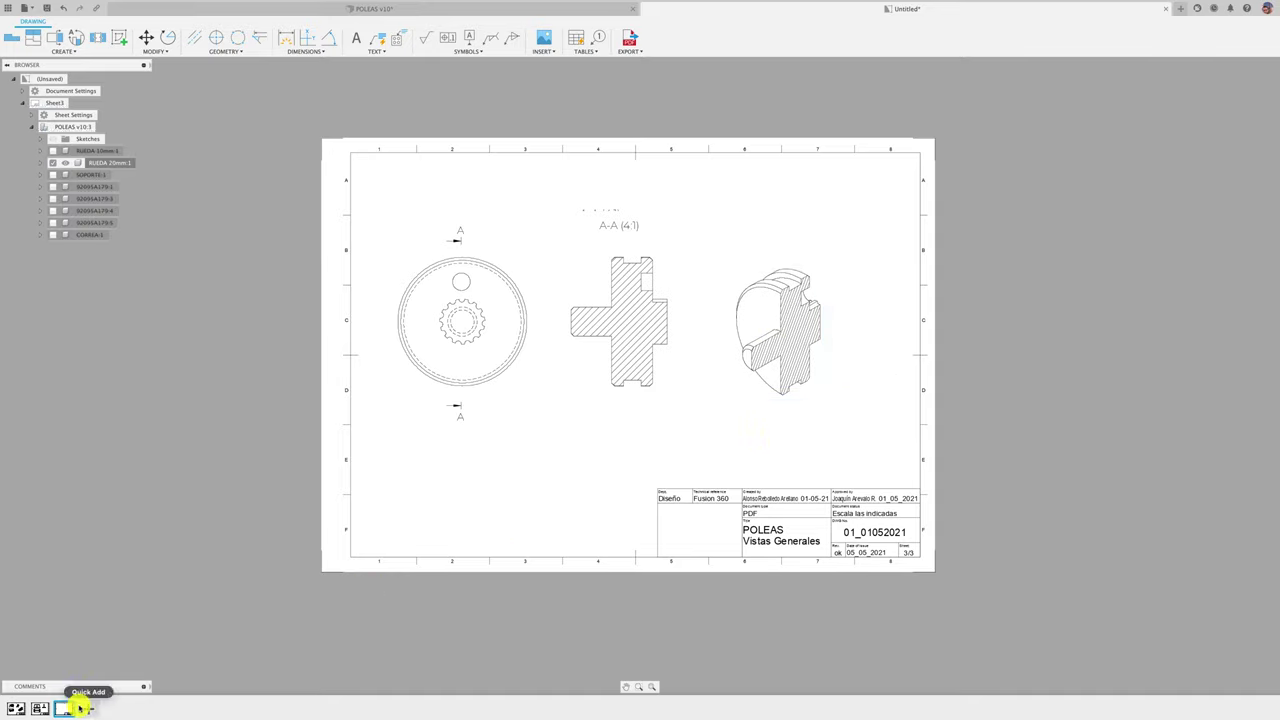
# - Add Sheet4 and place a front base view of the POLEAS assembly at its upper left, using the first Tangent Edges option
pyautogui.click(88, 709)
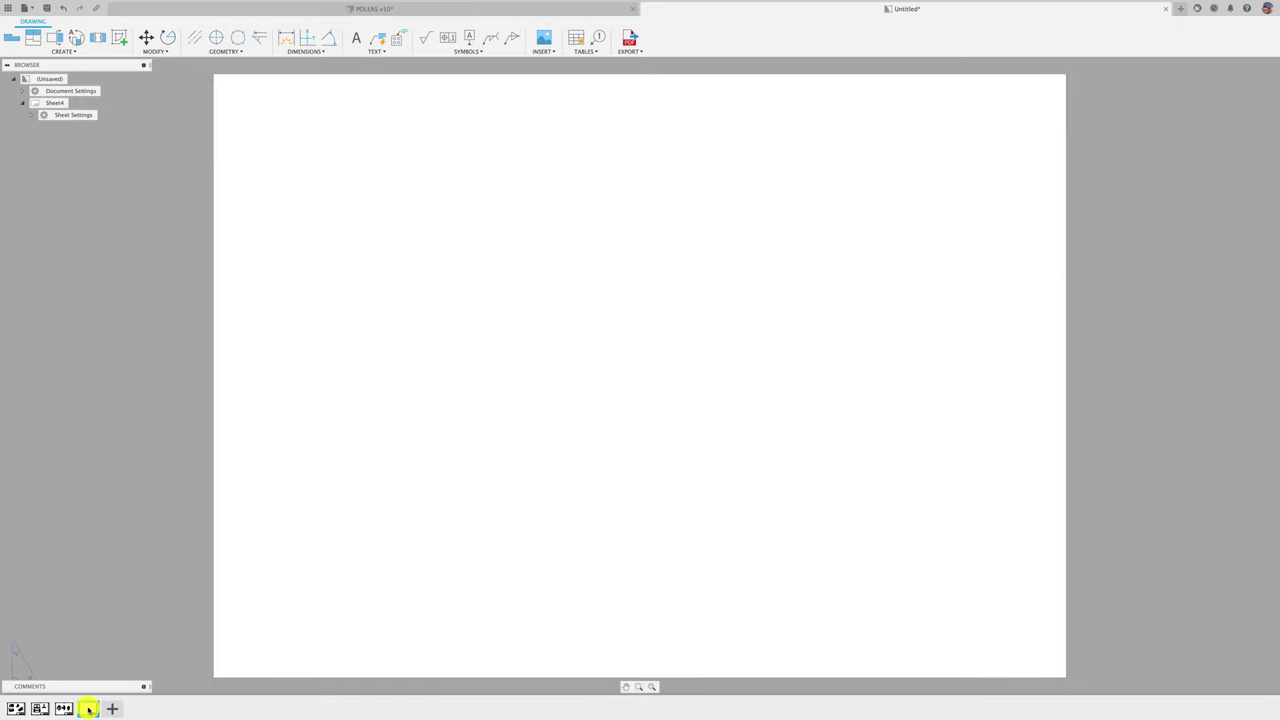
pyautogui.click(12, 40)
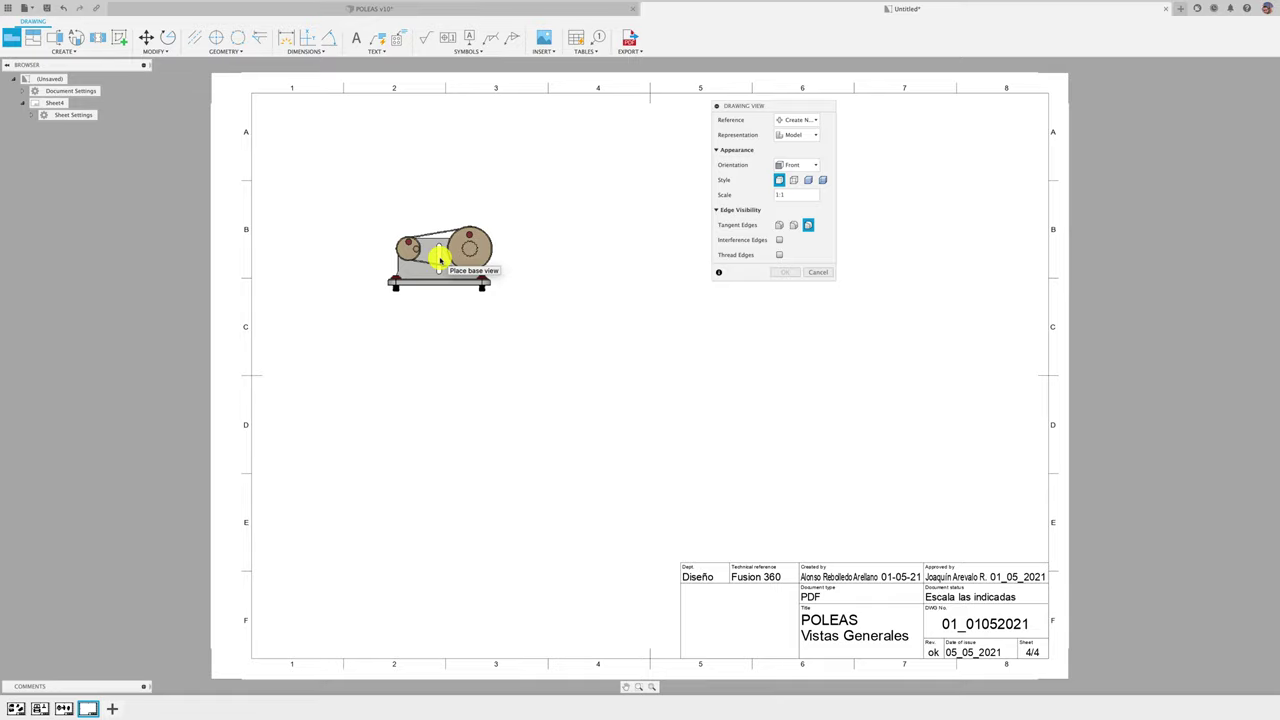
pyautogui.click(402, 231)
pyautogui.click(781, 225)
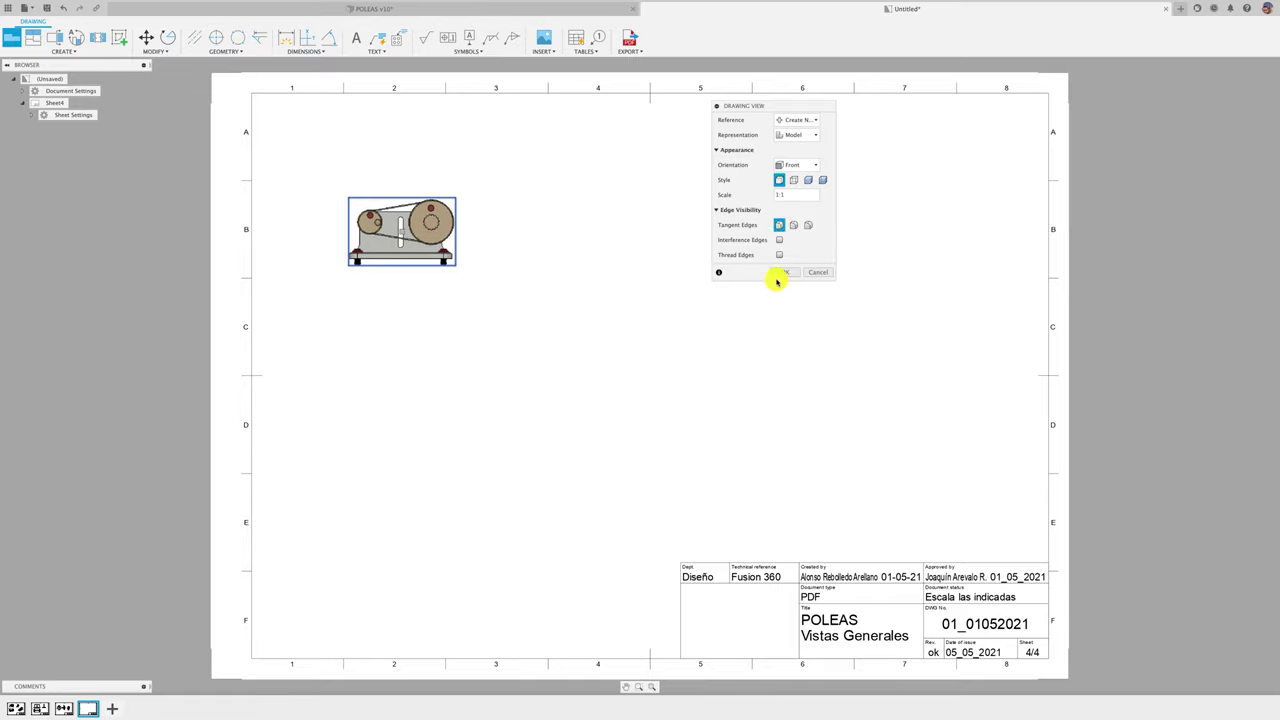
pyautogui.click(784, 272)
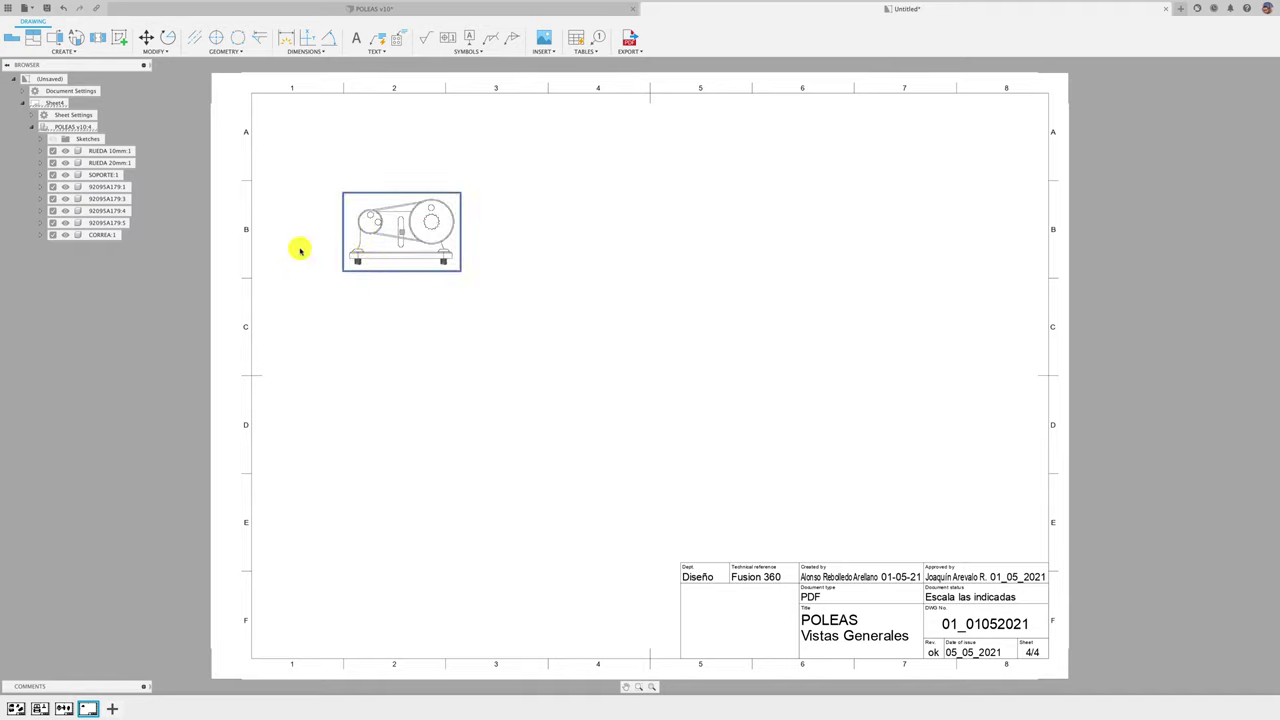
# - Suppress every component except SOPORTE and the 92095A179 screws
pyautogui.click(106, 175)
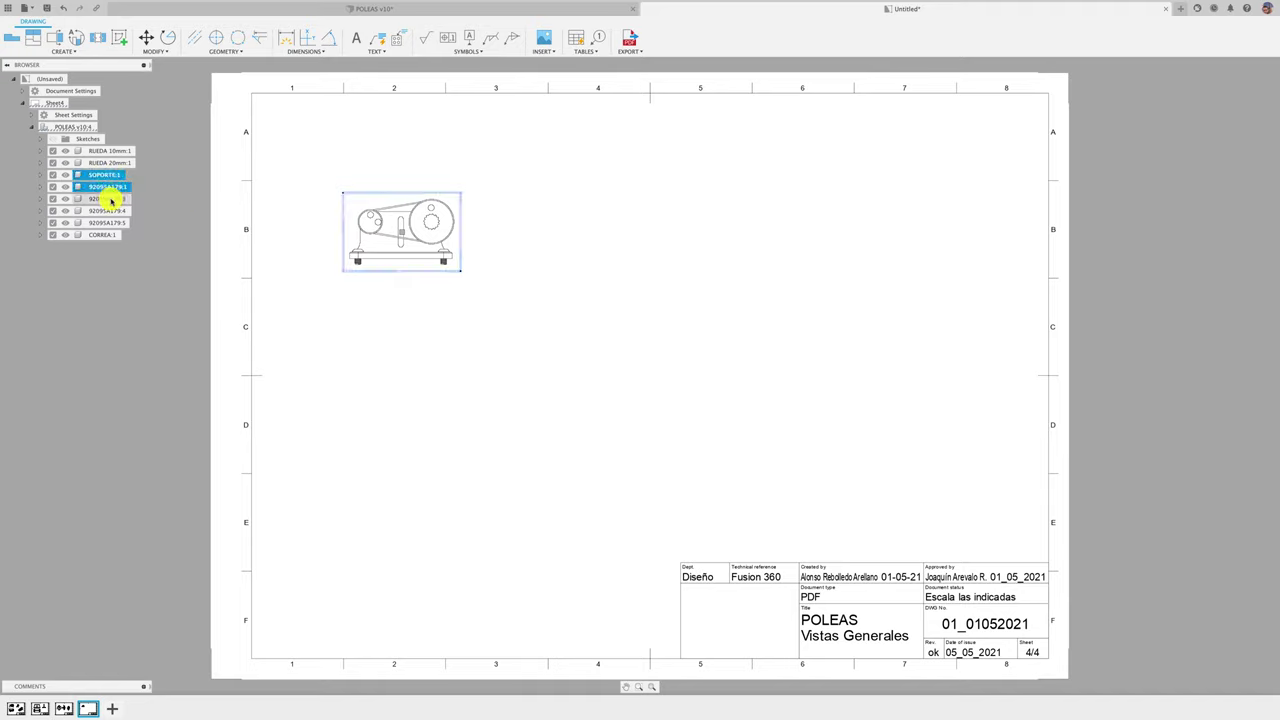
pyautogui.keyDown('shift'); pyautogui.click(110, 222); pyautogui.keyUp('shift')
pyautogui.rightClick(112, 223)
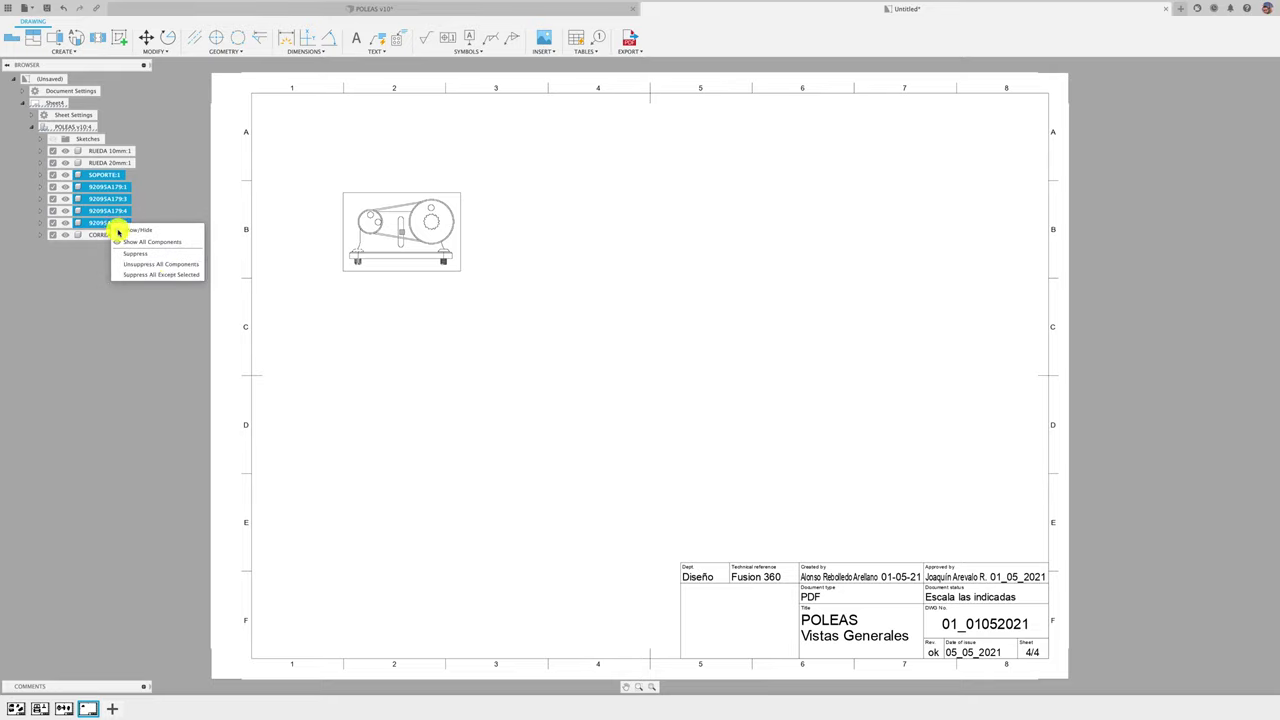
pyautogui.click(158, 274)
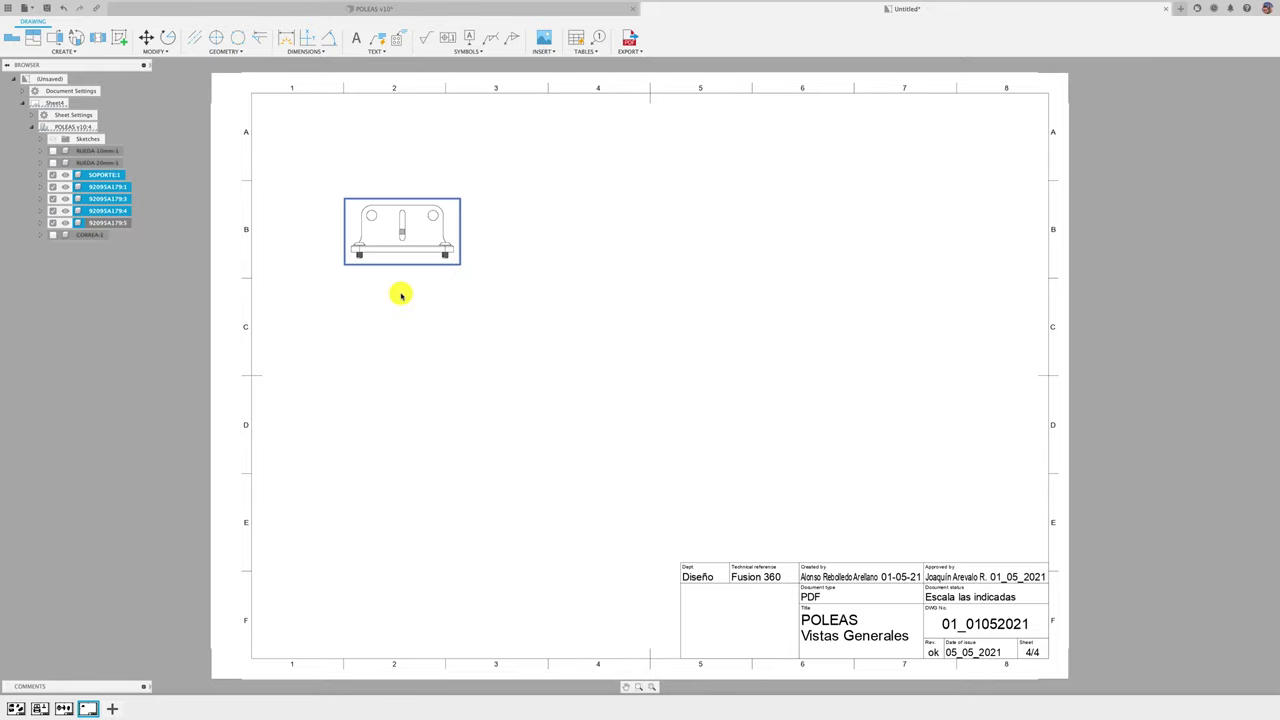
pyautogui.click(336, 299)
# - Enlarge Sheet4's view to a larger scale and shift it slightly right
pyautogui.doubleClick(405, 266)
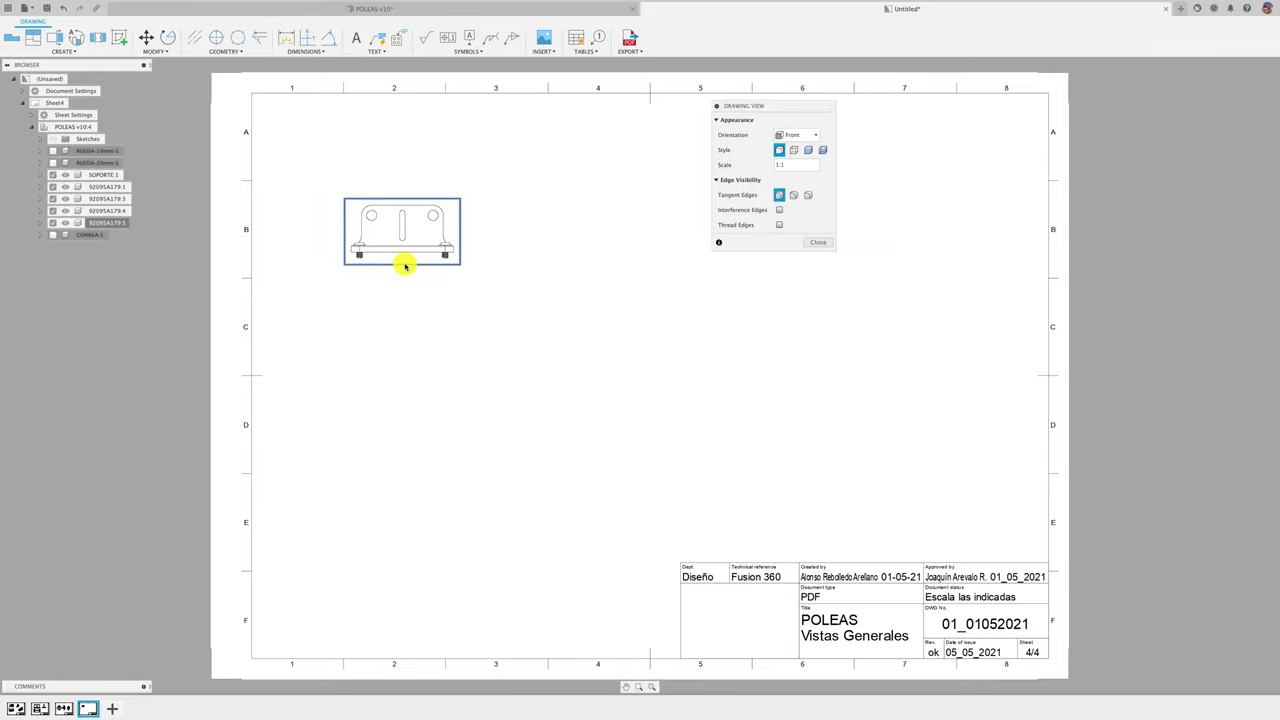
pyautogui.click(823, 165)
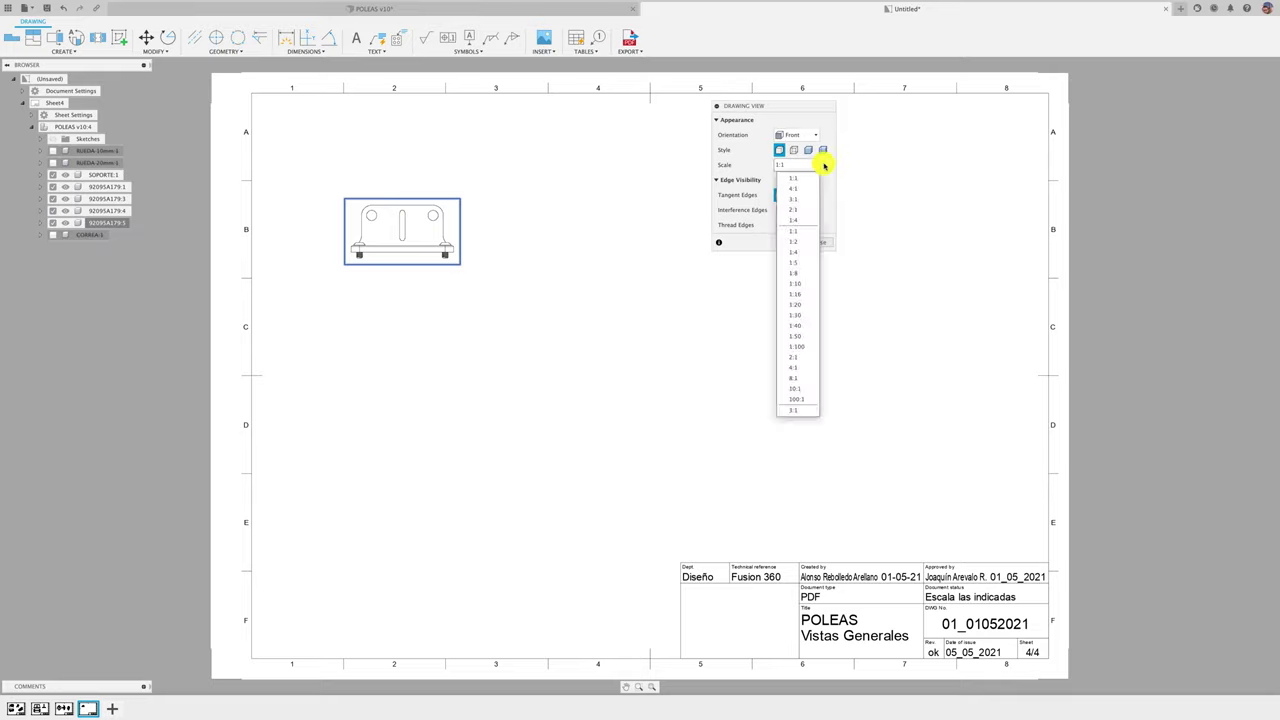
pyautogui.click(802, 210)
pyautogui.click(812, 244)
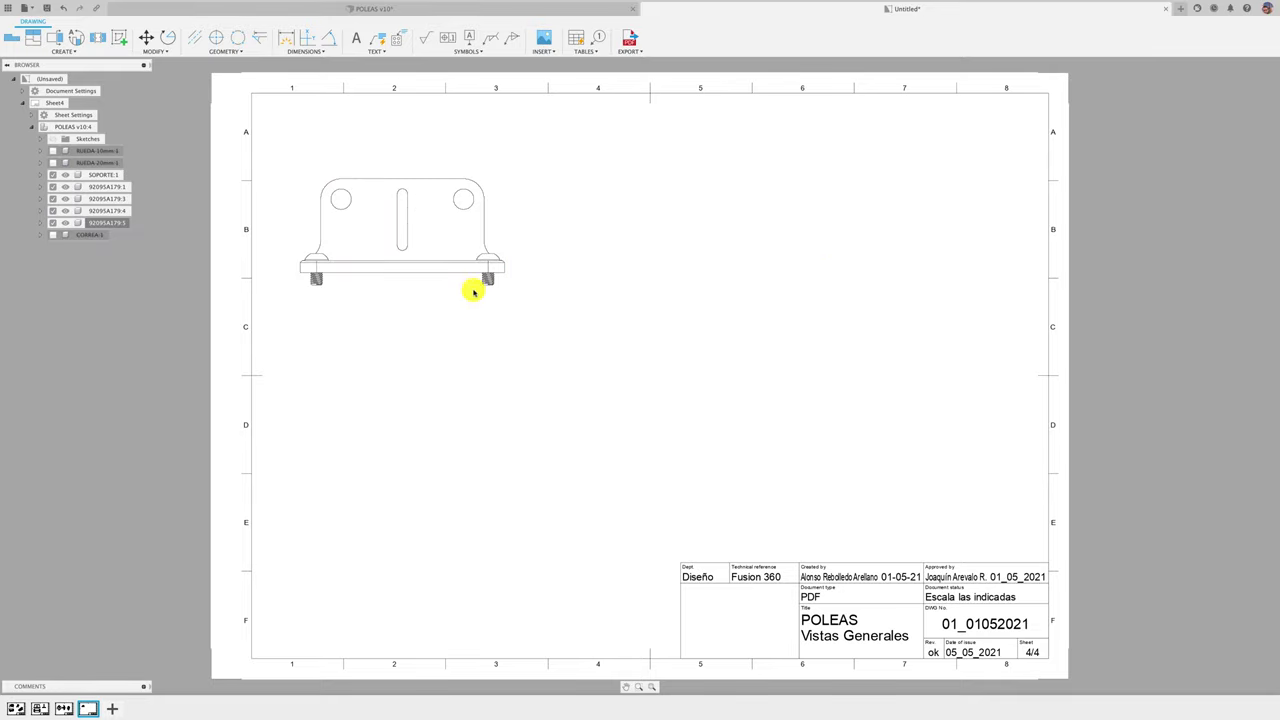
pyautogui.moveTo(400, 234); pyautogui.dragTo(432, 238)
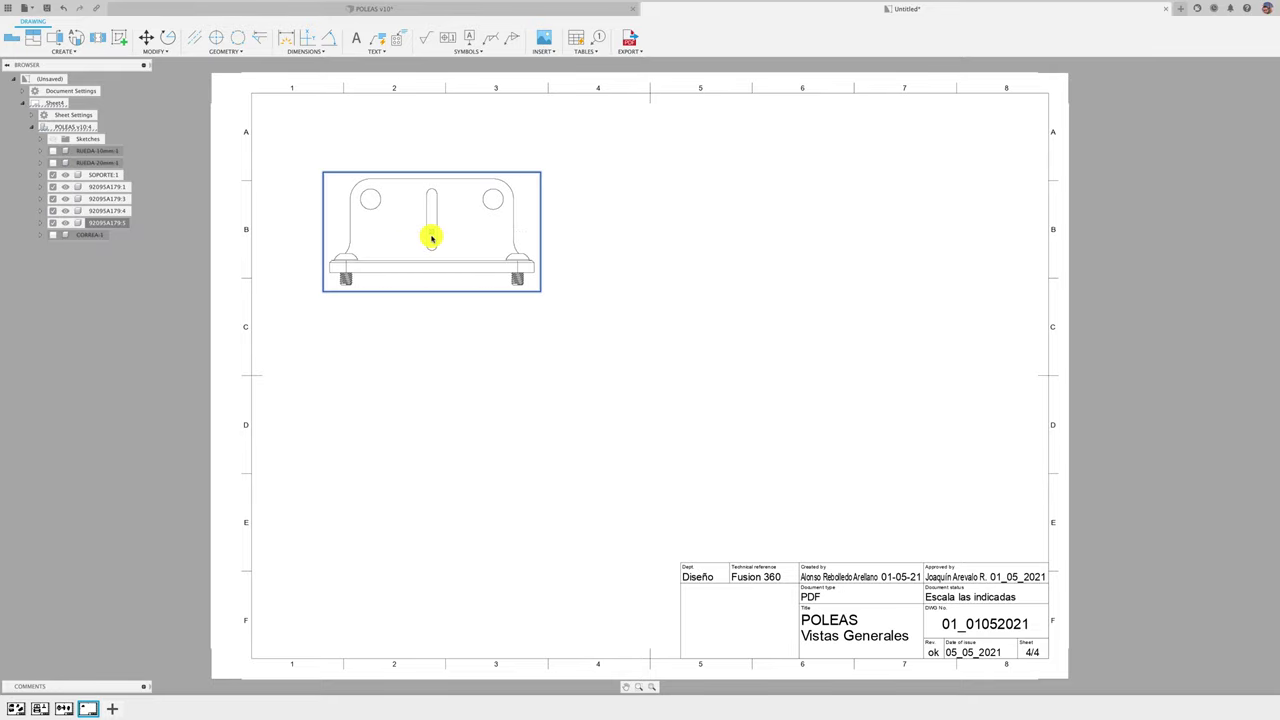
# - Project top, side and isometric views from Sheet4's front view, placed below, right and lower right
pyautogui.click(33, 37)
pyautogui.click(349, 234)
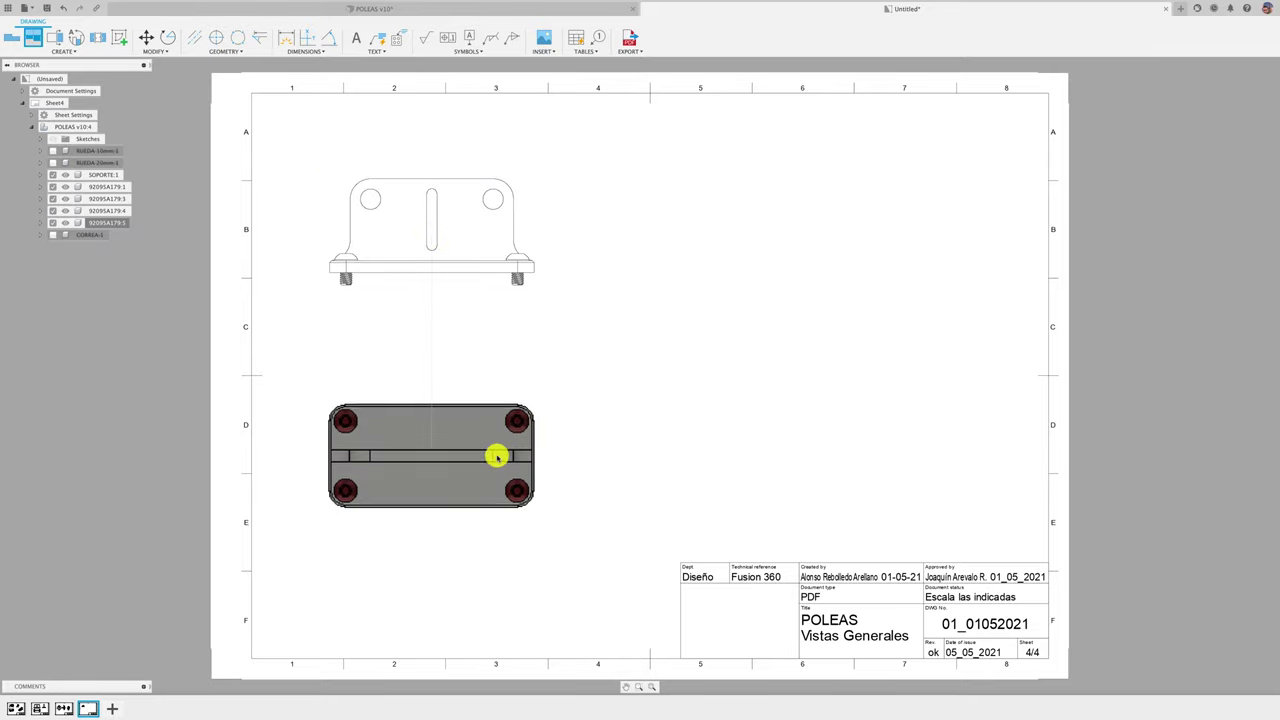
pyautogui.click(490, 432)
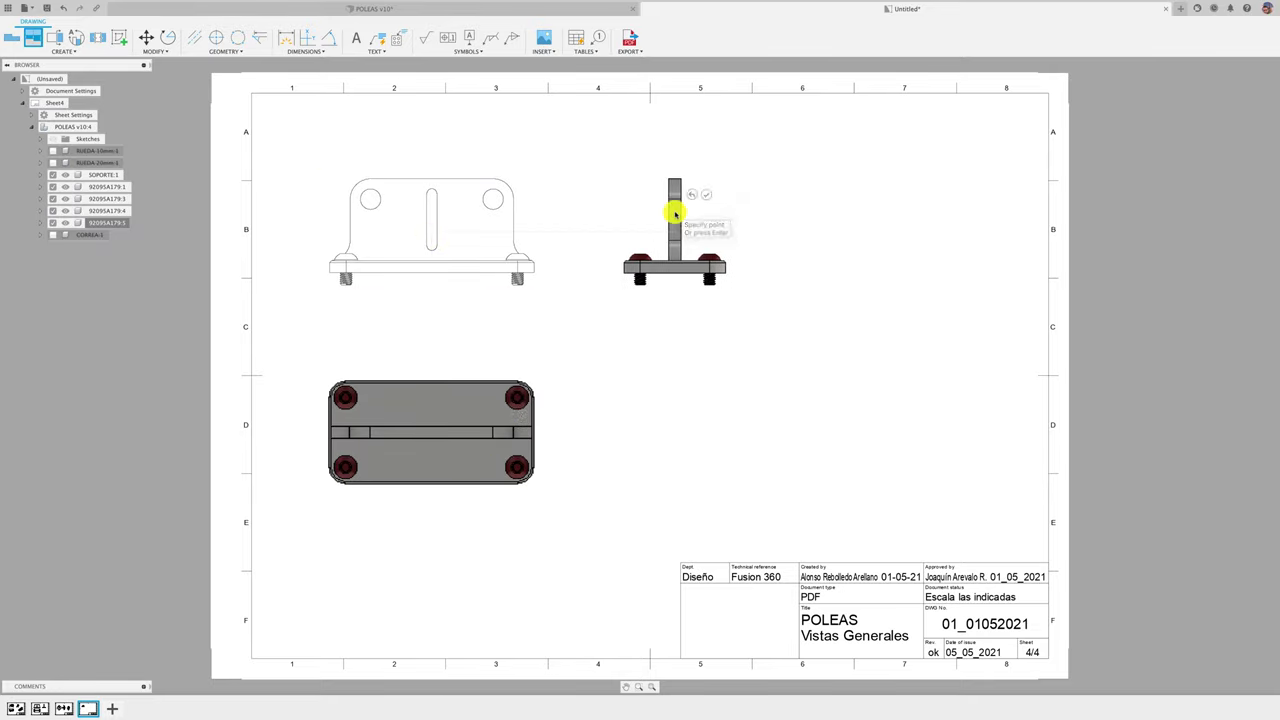
pyautogui.click(674, 210)
pyautogui.click(866, 396)
pyautogui.press('Return')
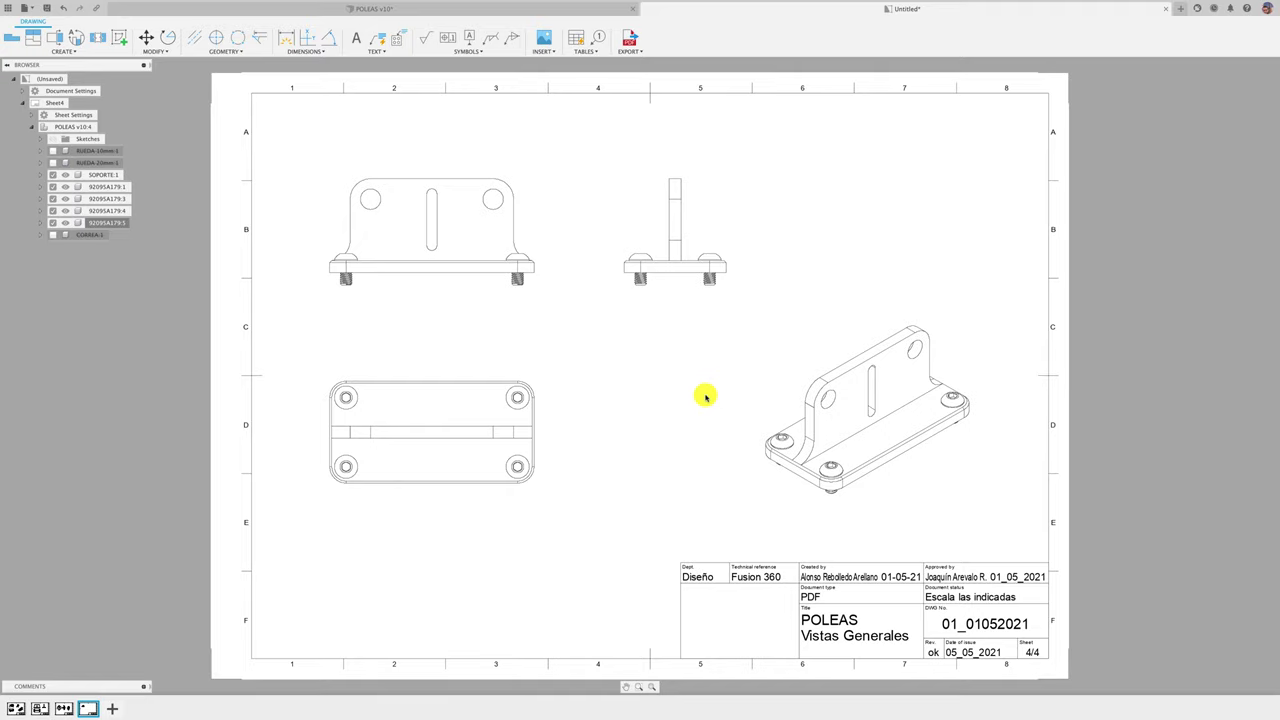
# - Replace 'Vistas Generales' with 'Soporte' in Sheet2's title block, then show Sheet3
pyautogui.click(40, 708)
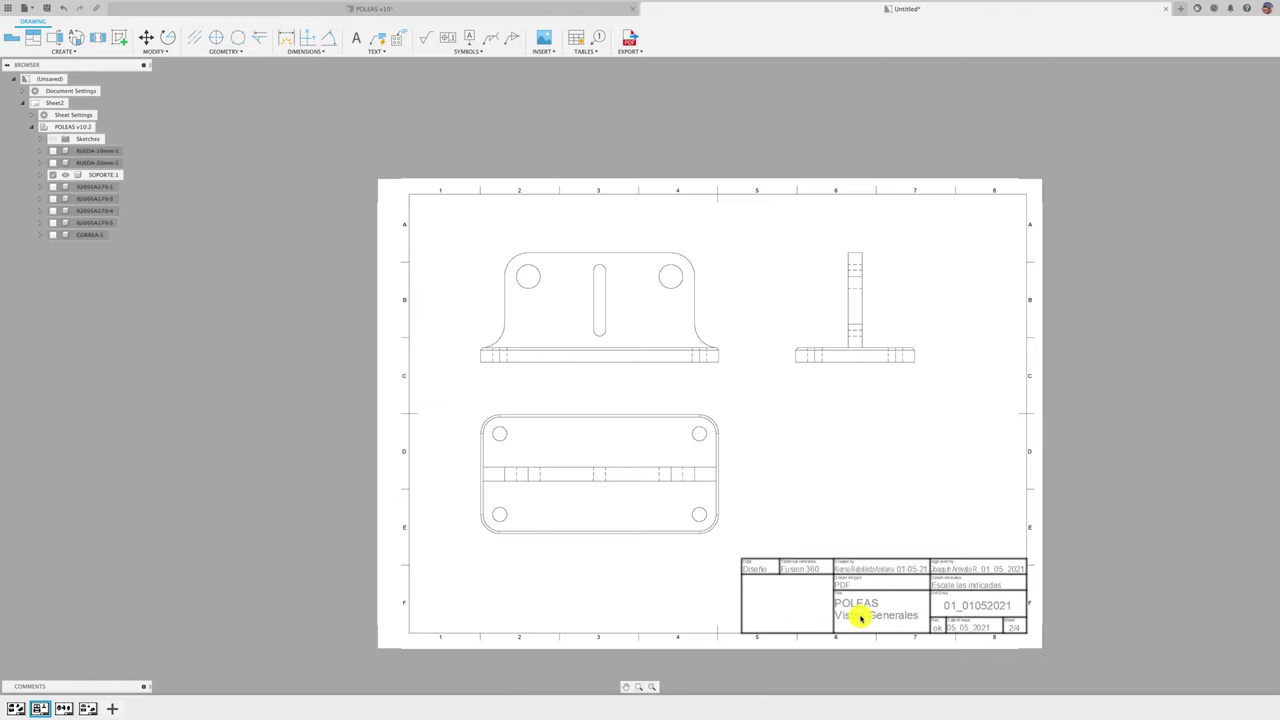
pyautogui.click(17, 708)
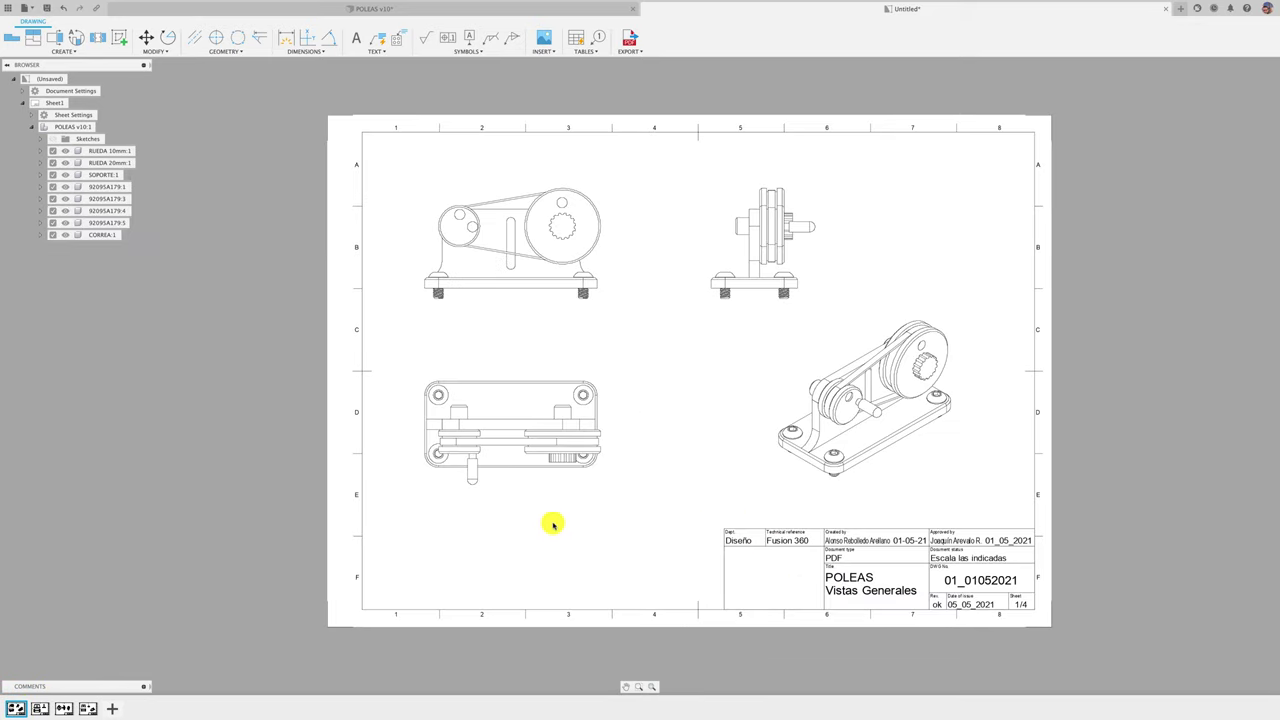
pyautogui.click(40, 708)
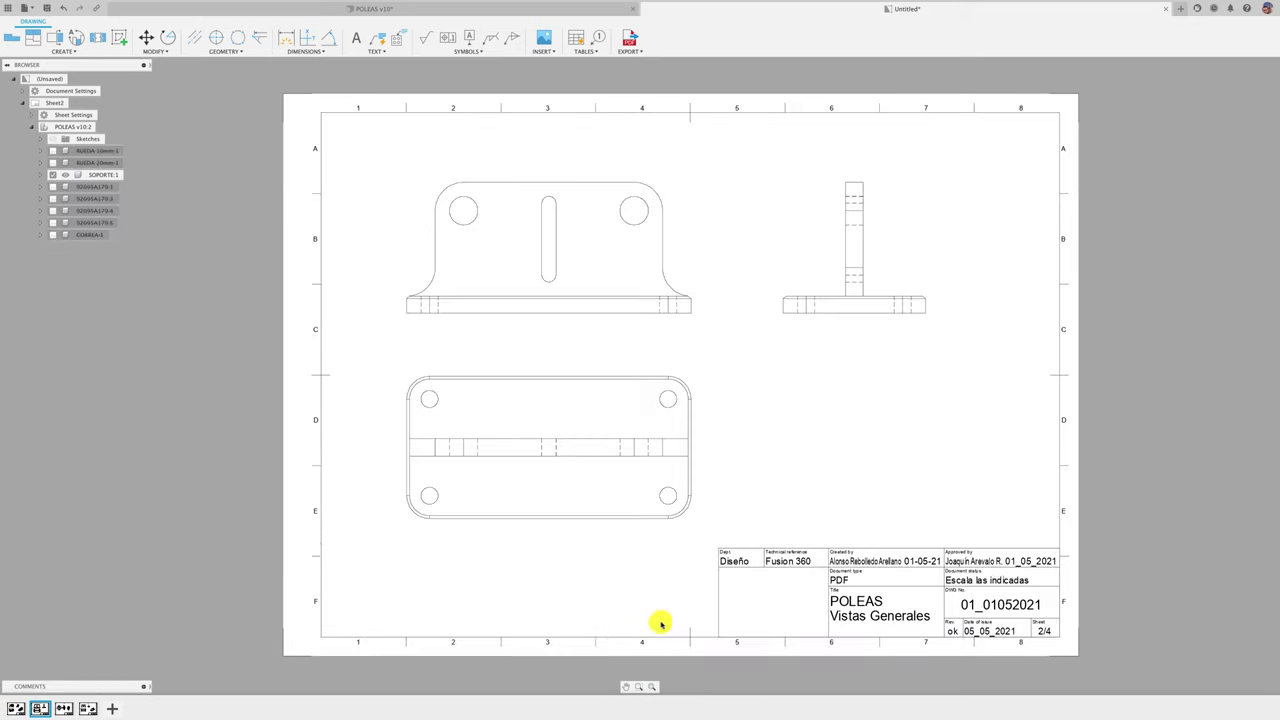
pyautogui.doubleClick(843, 620)
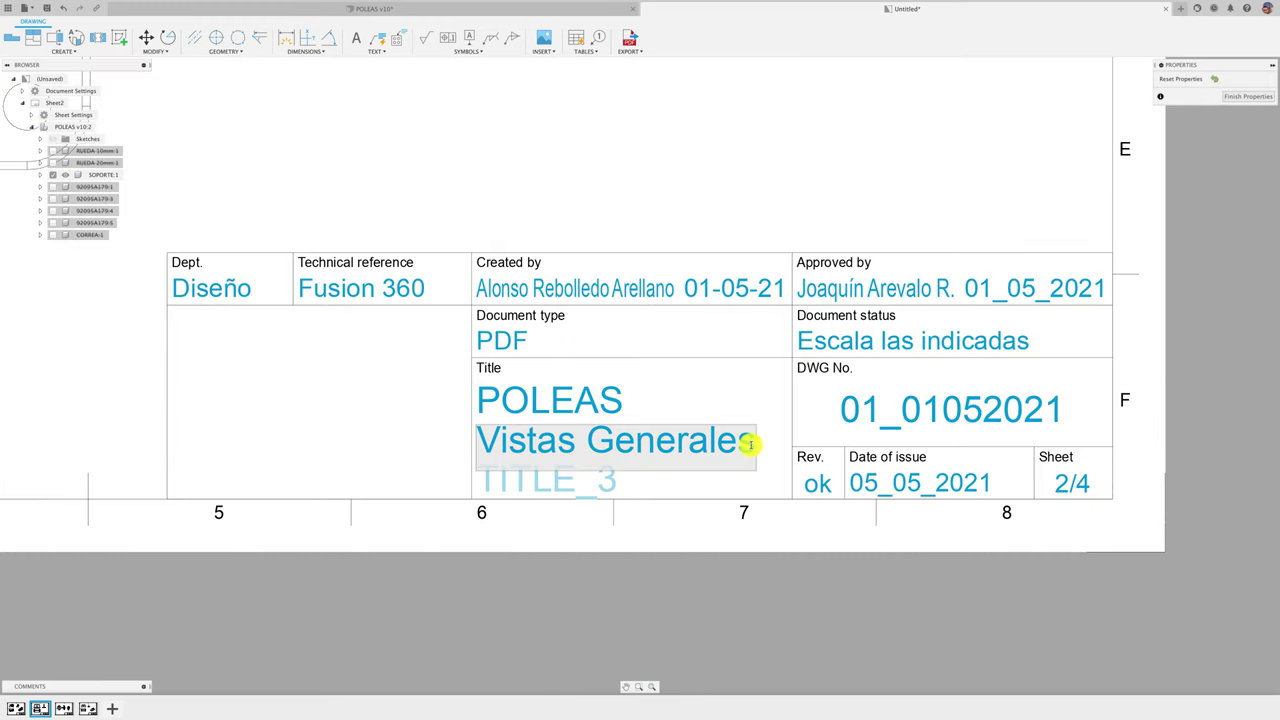
pyautogui.moveTo(748, 443); pyautogui.dragTo(447, 443)
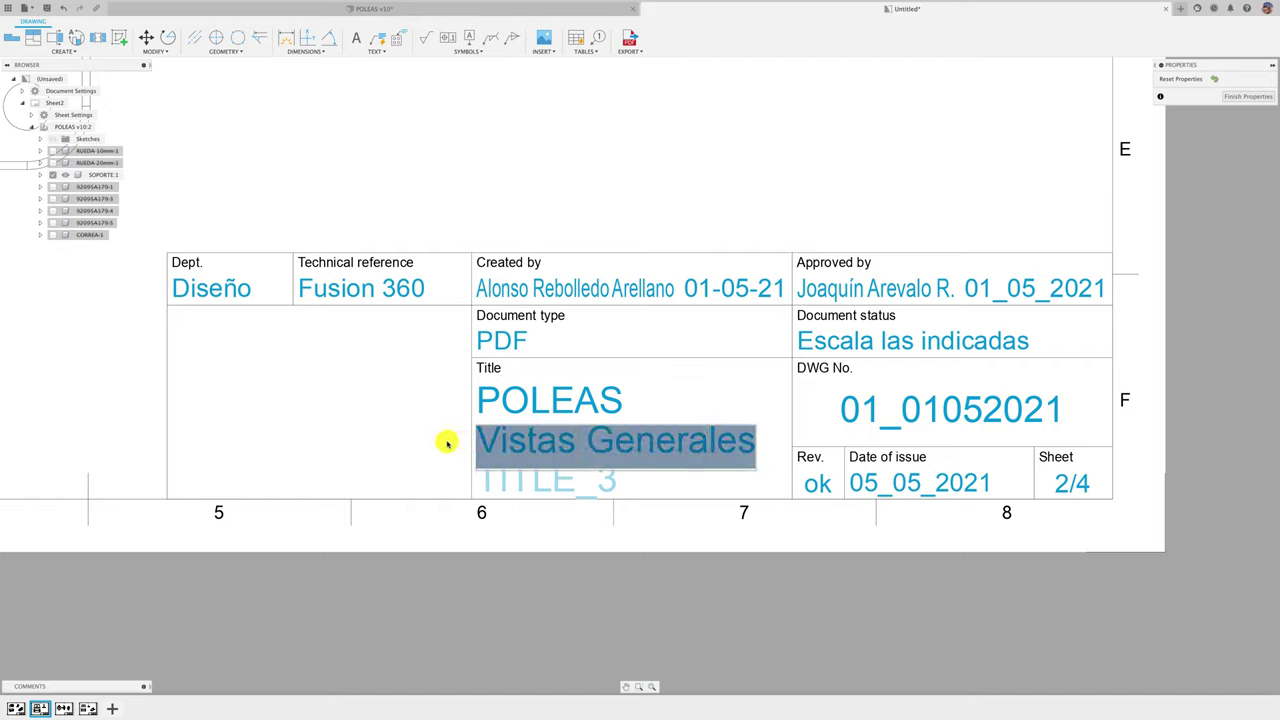
pyautogui.write('Soport')
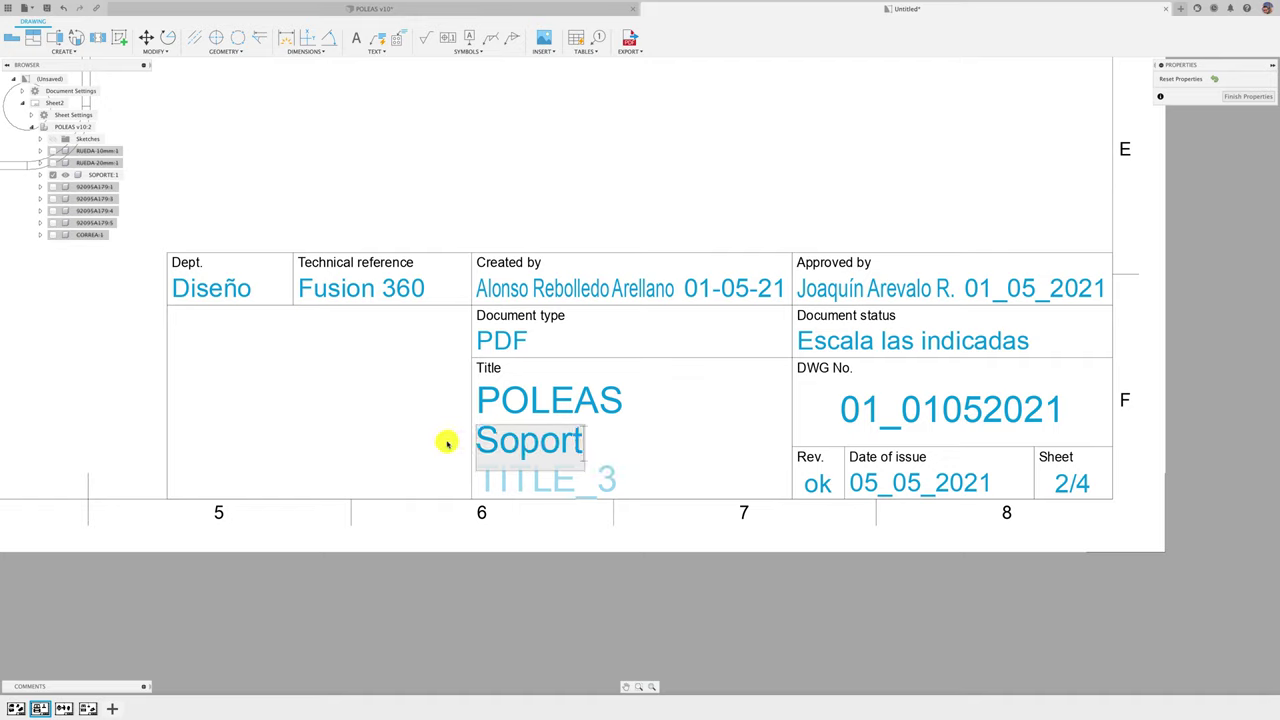
pyautogui.write('e')
pyautogui.click(447, 443)
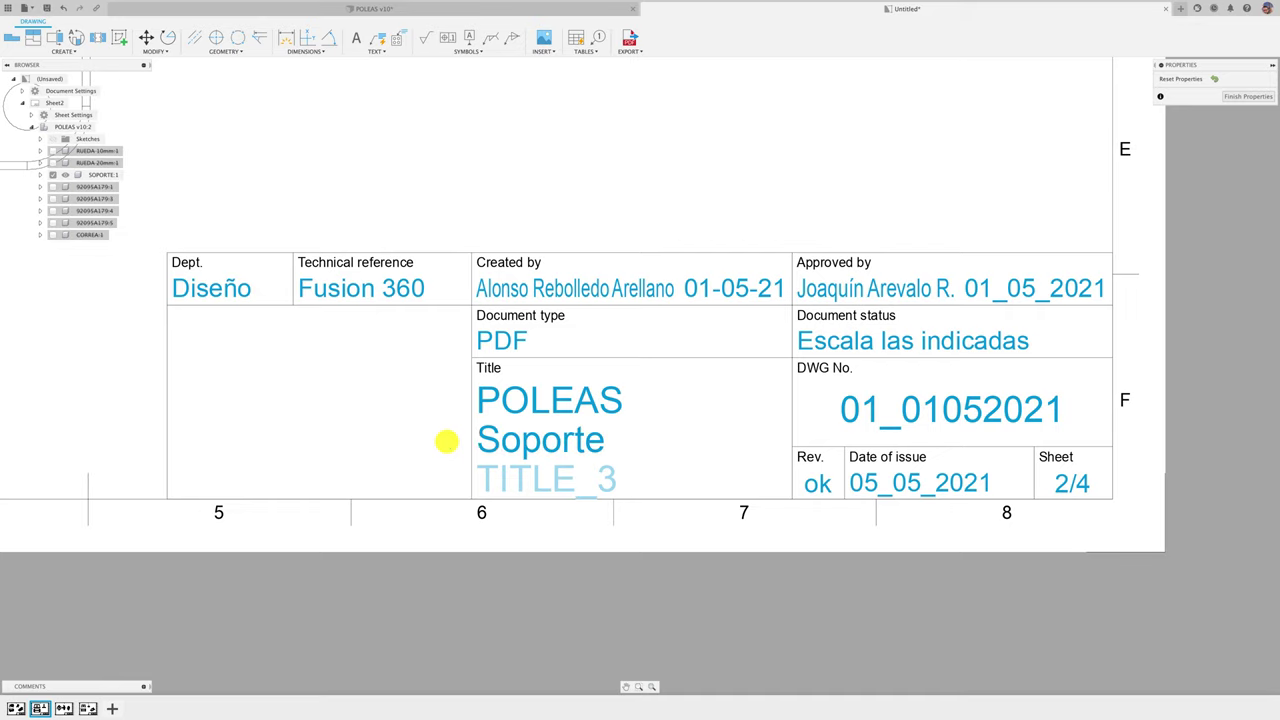
pyautogui.click(64, 708)
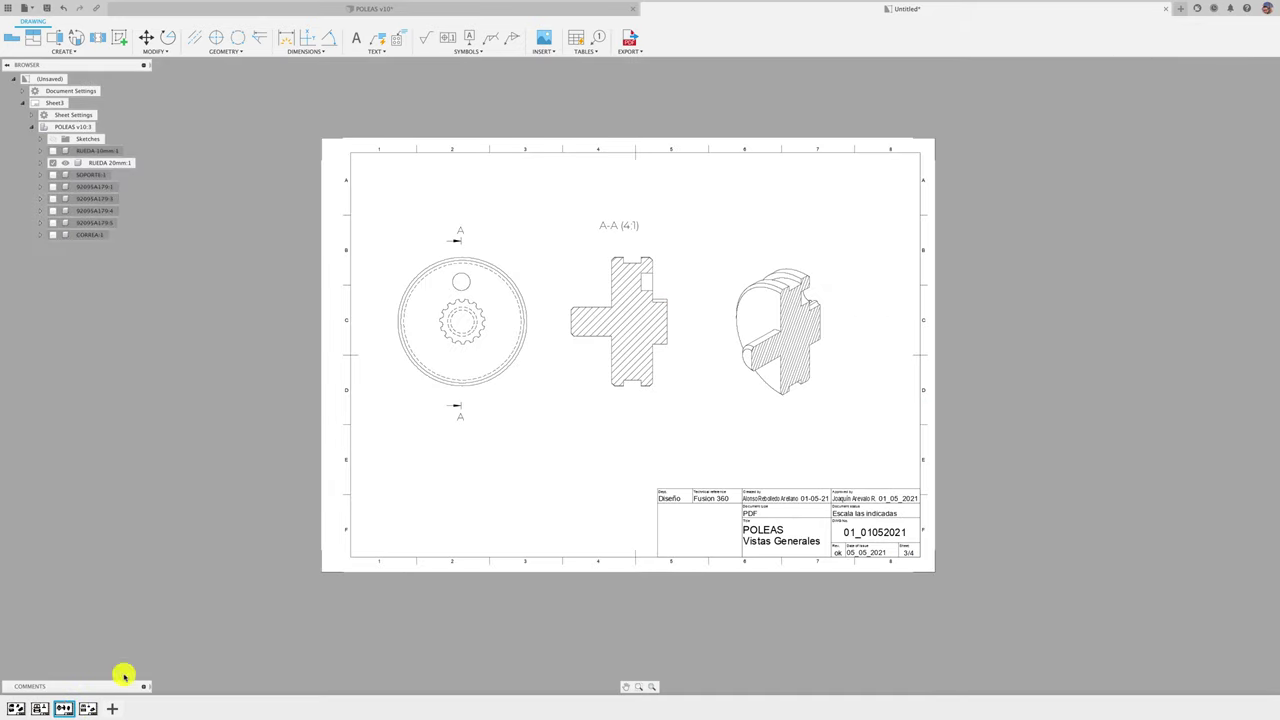
# - Overwrite 'Vistas Generales' in Sheet3's title block with 'Rueda 20mm'
pyautogui.doubleClick(776, 545)
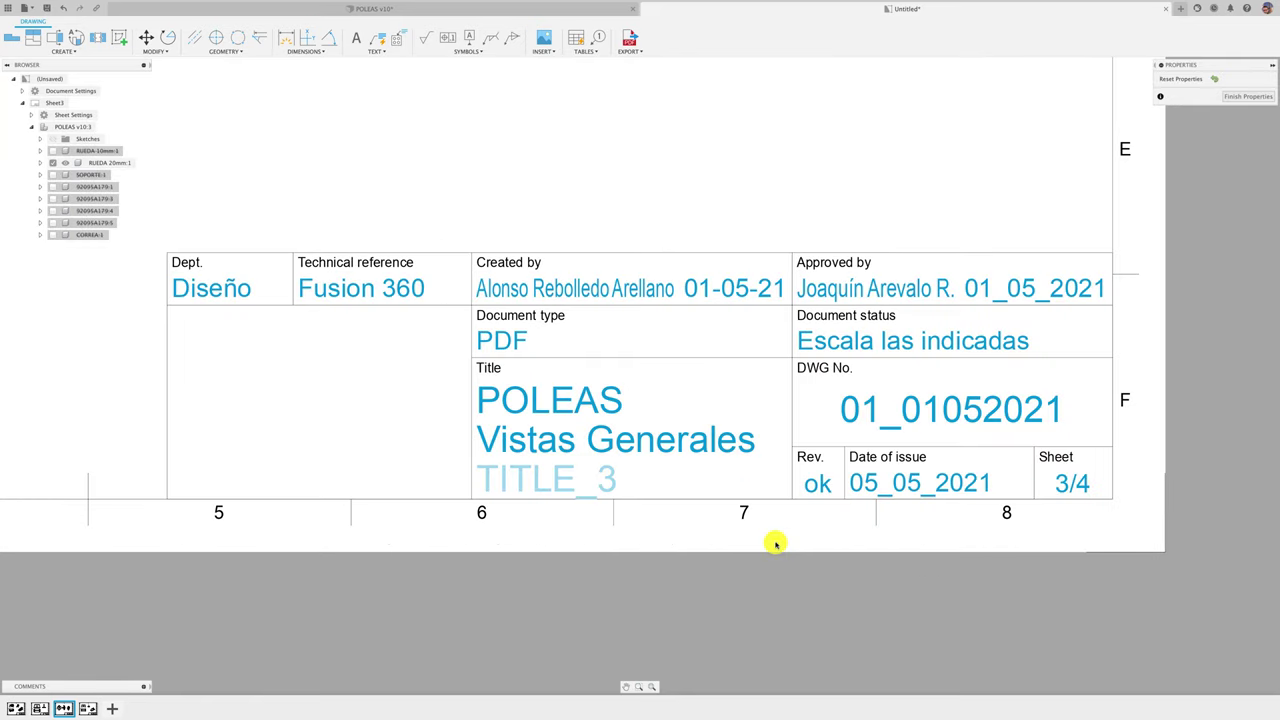
pyautogui.doubleClick(745, 443)
pyautogui.moveTo(748, 443); pyautogui.dragTo(458, 443)
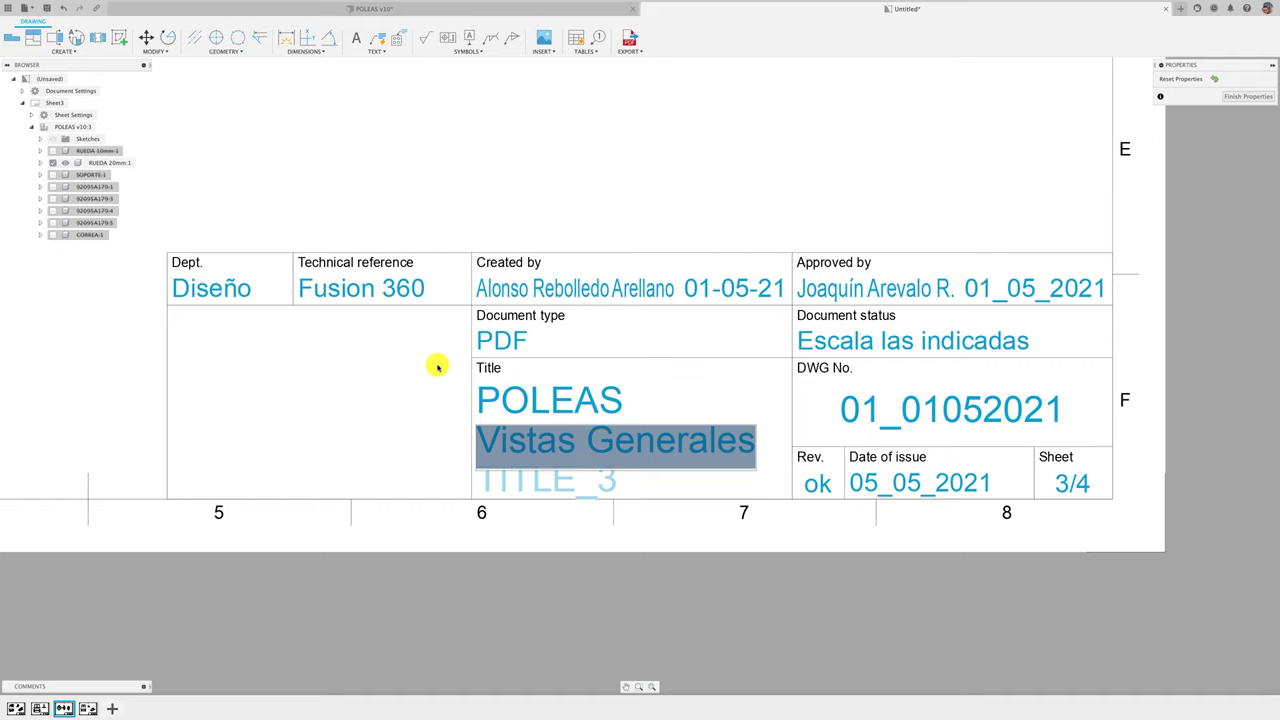
pyautogui.write('Rueda')
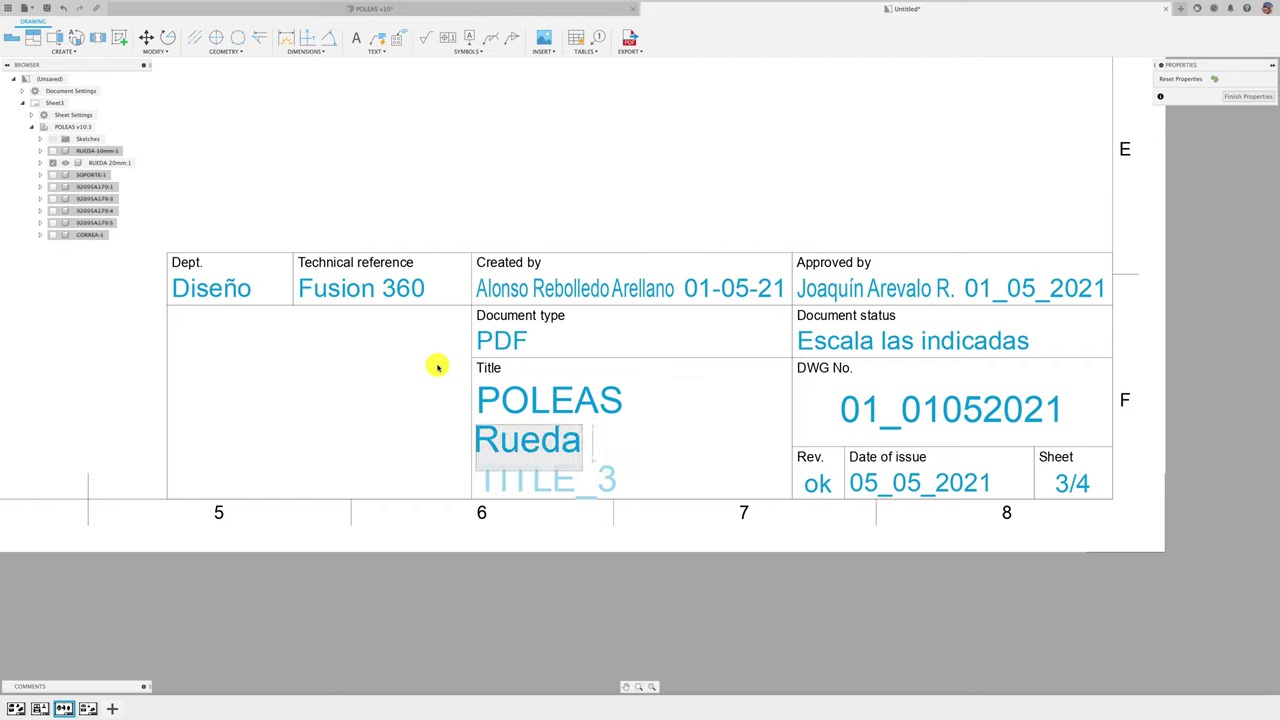
pyautogui.write(' 20mm')
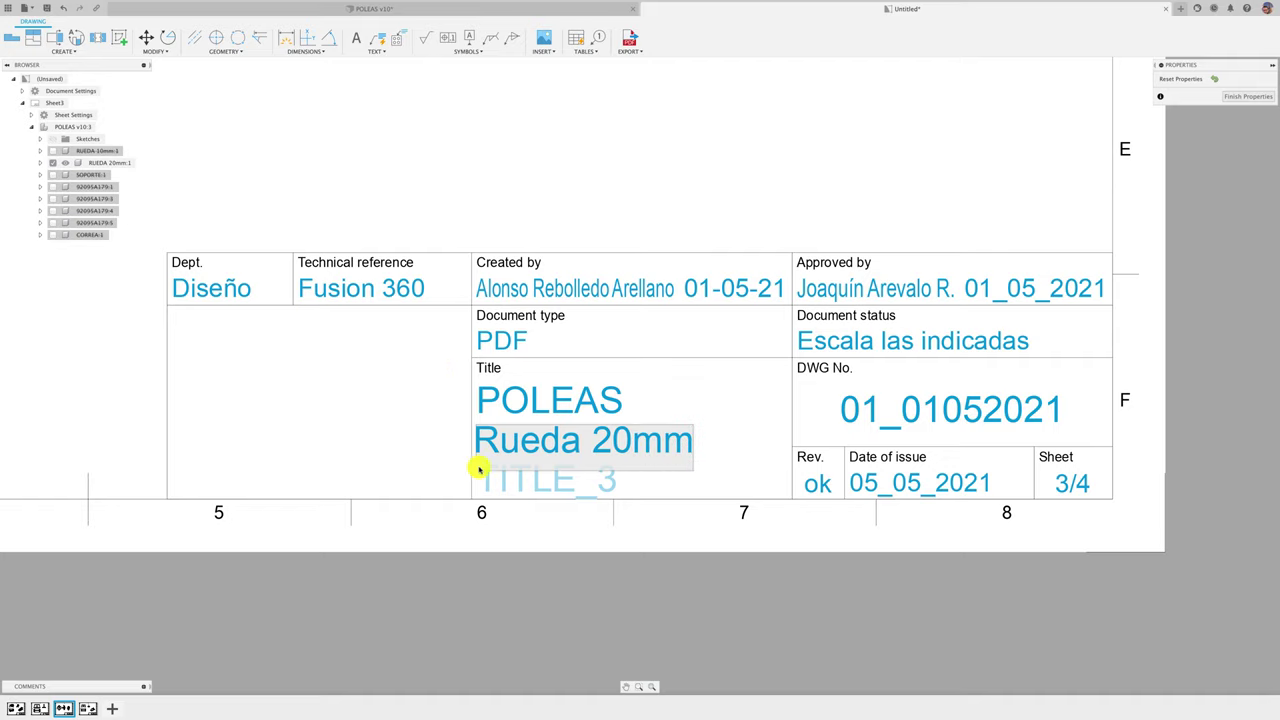
pyautogui.click(516, 531)
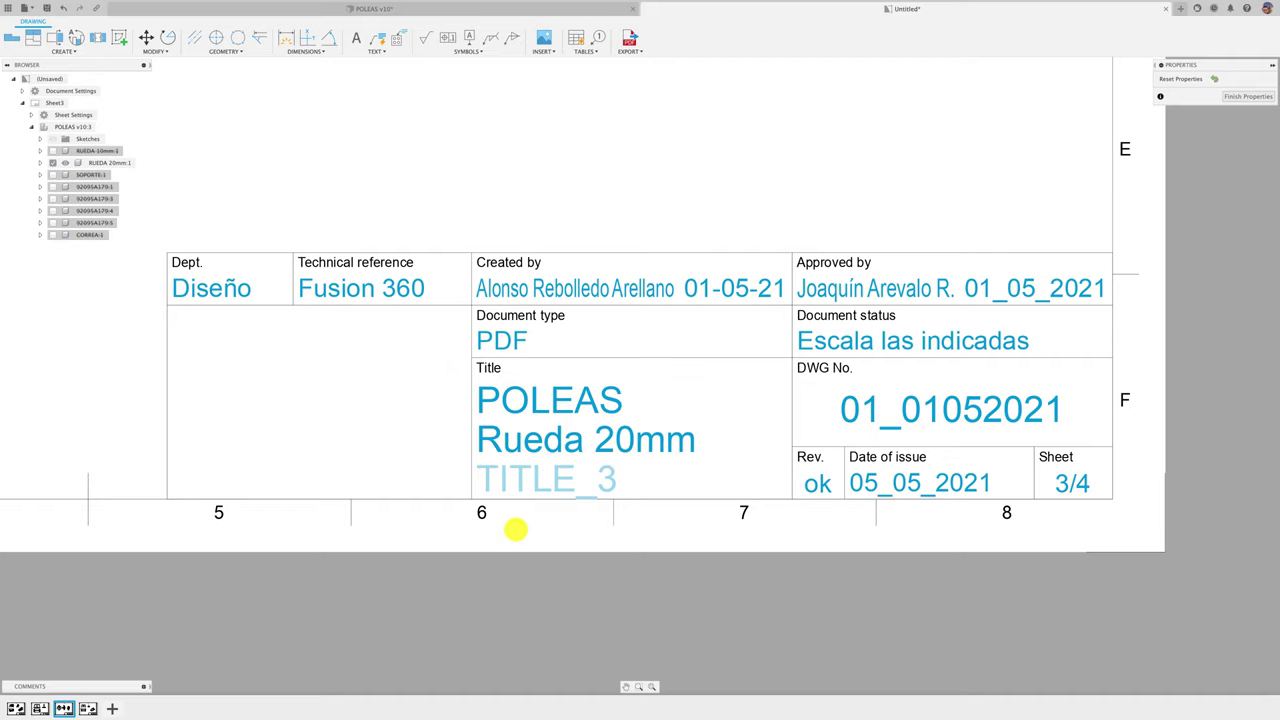
# - On Sheet4, replace 'Vistas Generales' in the title block with 'Soporte y Pernos'
pyautogui.click(89, 708)
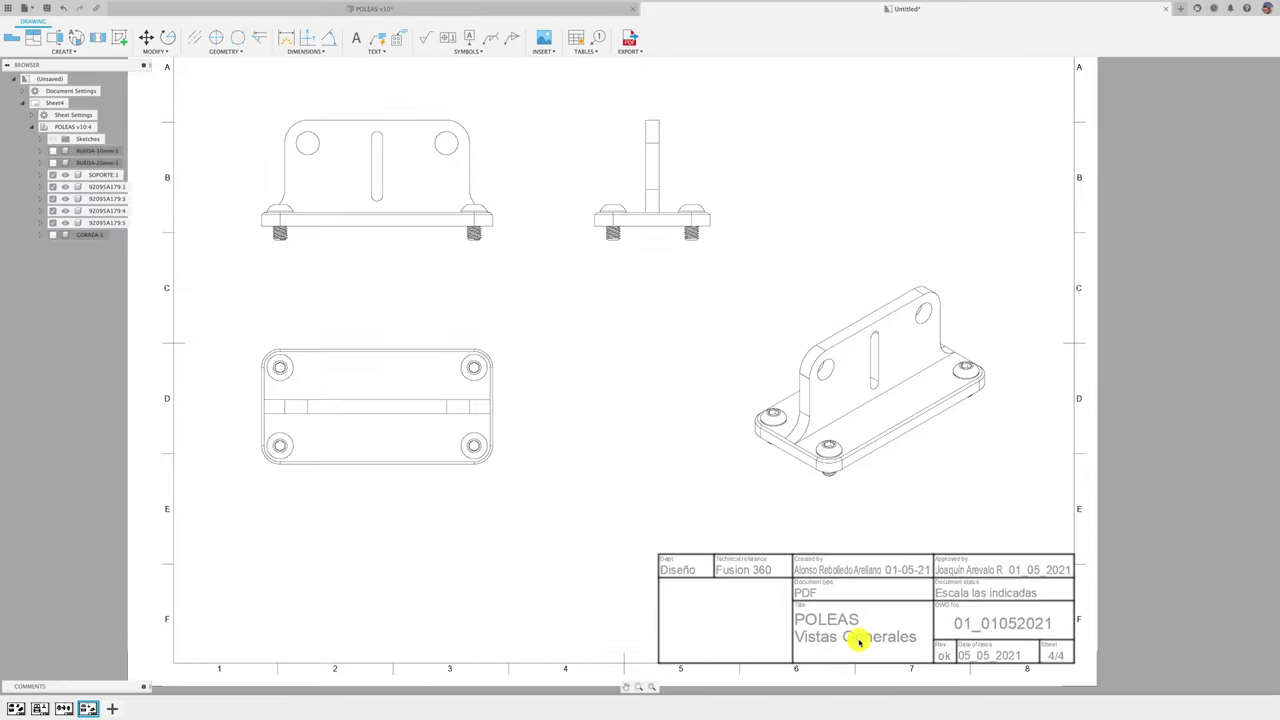
pyautogui.doubleClick(858, 641)
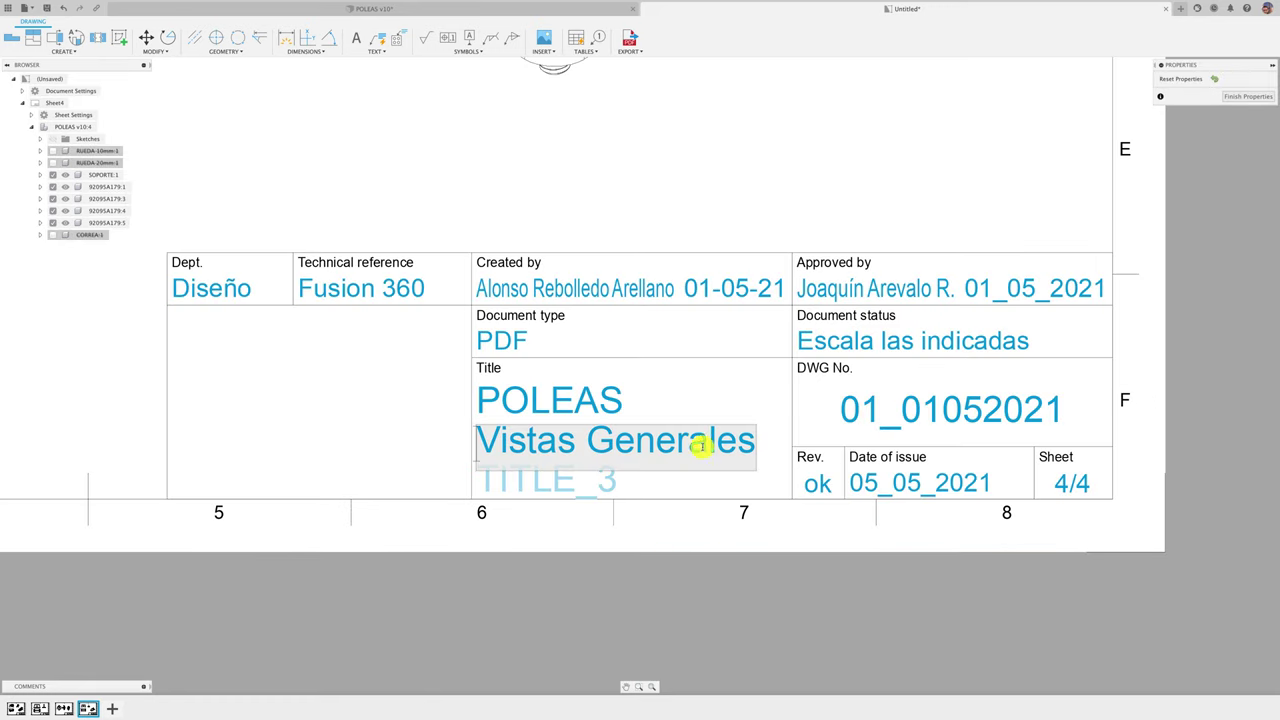
pyautogui.moveTo(752, 443); pyautogui.dragTo(444, 431)
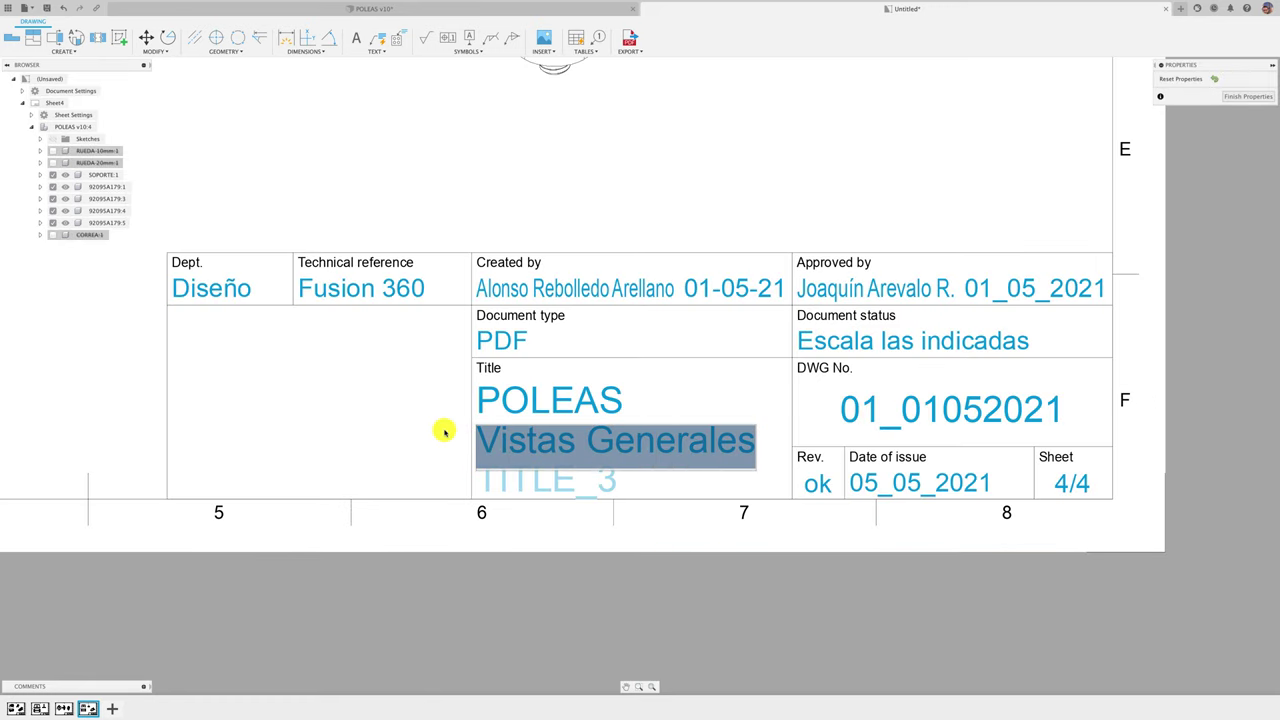
pyautogui.write('S')
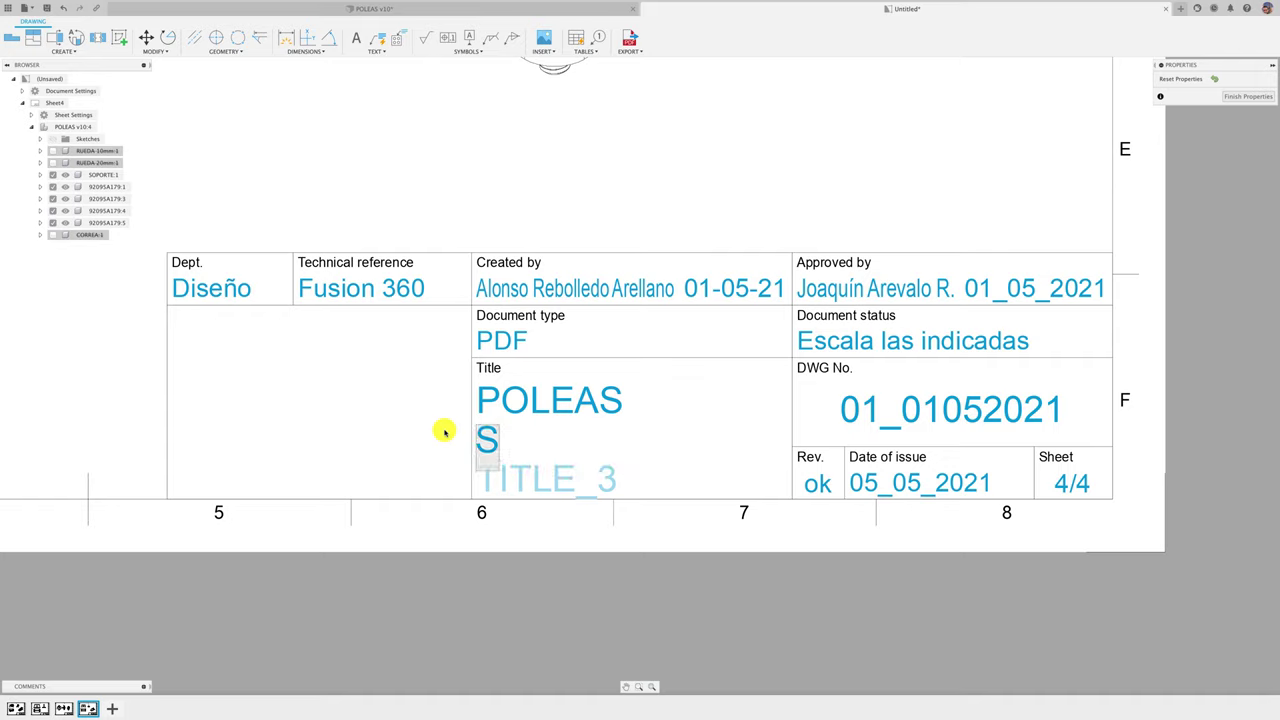
pyautogui.write('oporte y')
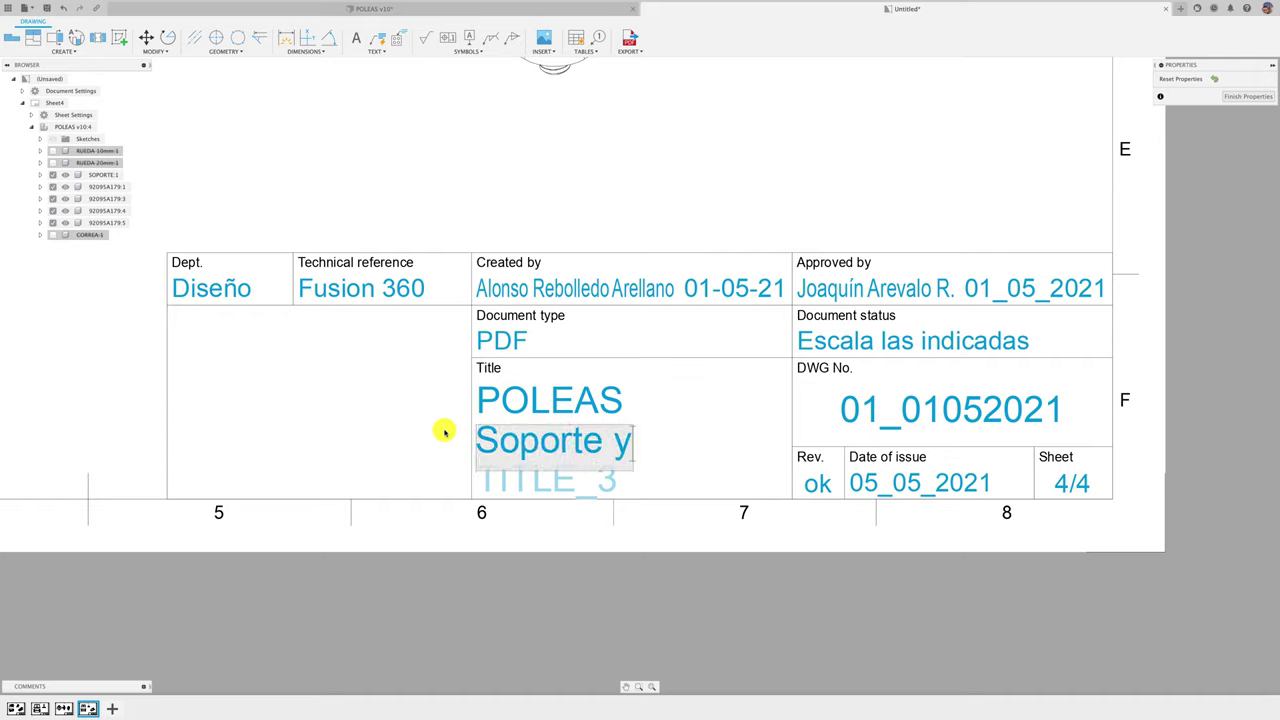
pyautogui.write(' Pernos')
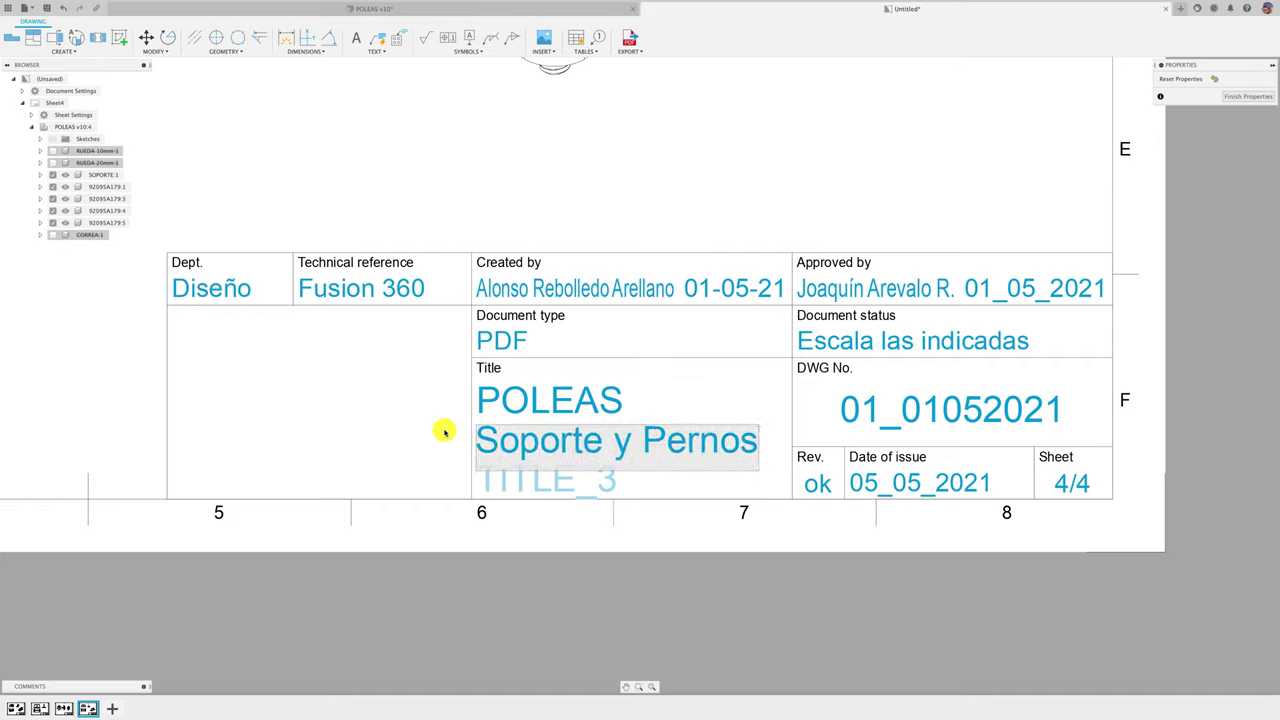
pyautogui.click(443, 430)
pyautogui.scroll(-3, 505, 405)
pyautogui.scroll(-3, 605, 300)
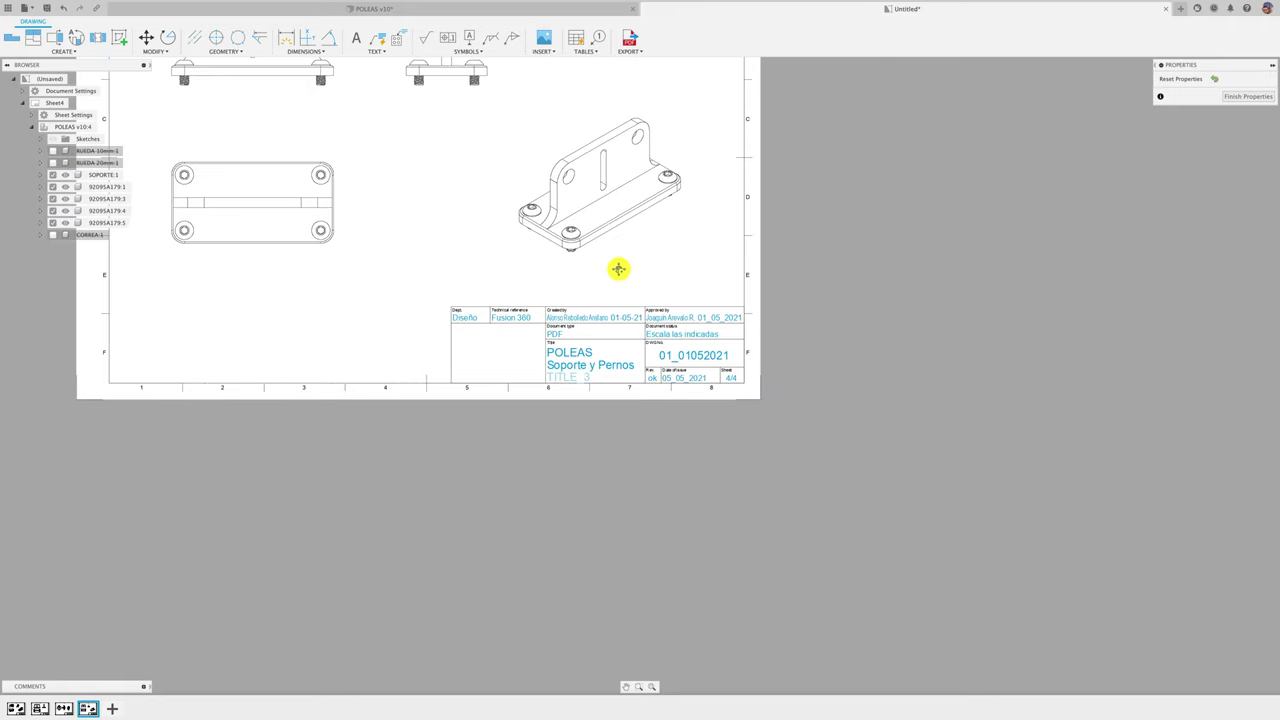
pyautogui.scroll(2, 680, 335)
pyautogui.scroll(2, 583, 286)
pyautogui.moveTo(580, 245); pyautogui.dragTo(834, 331, button='middle')
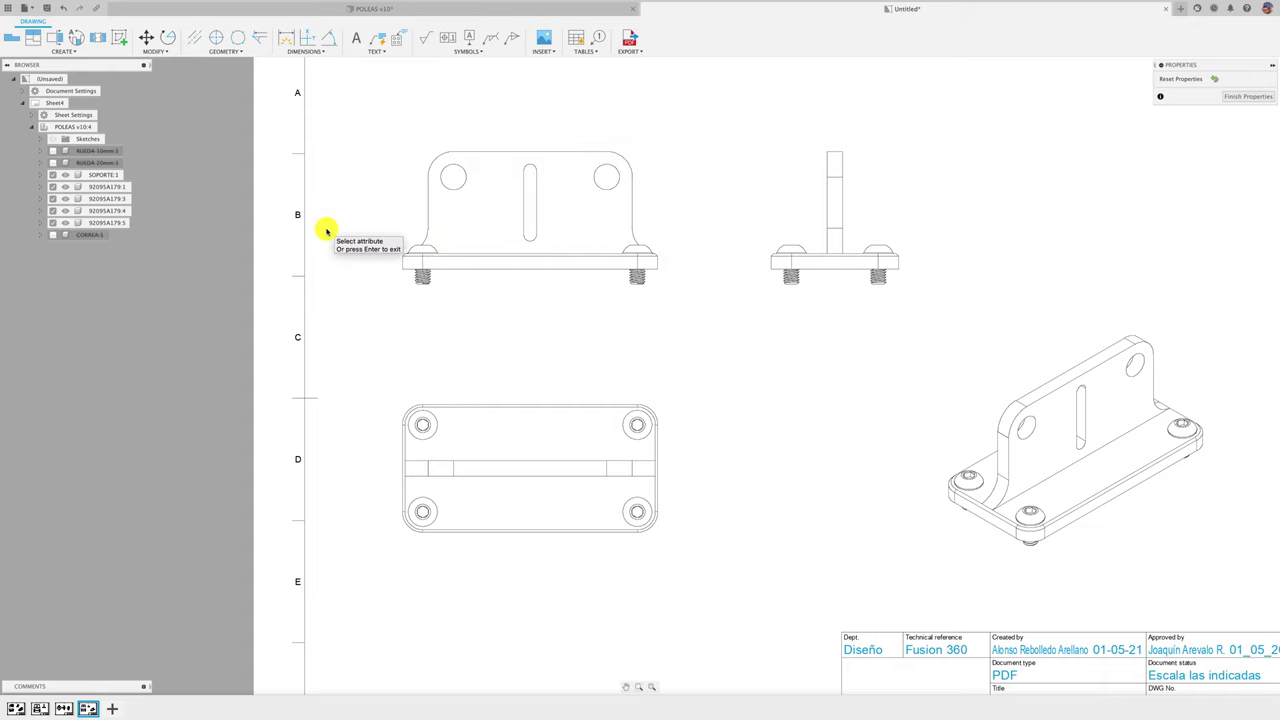
# - Show Sheet1 and collapse the POLEAS v10:1 component list in the browser
pyautogui.click(15, 708)
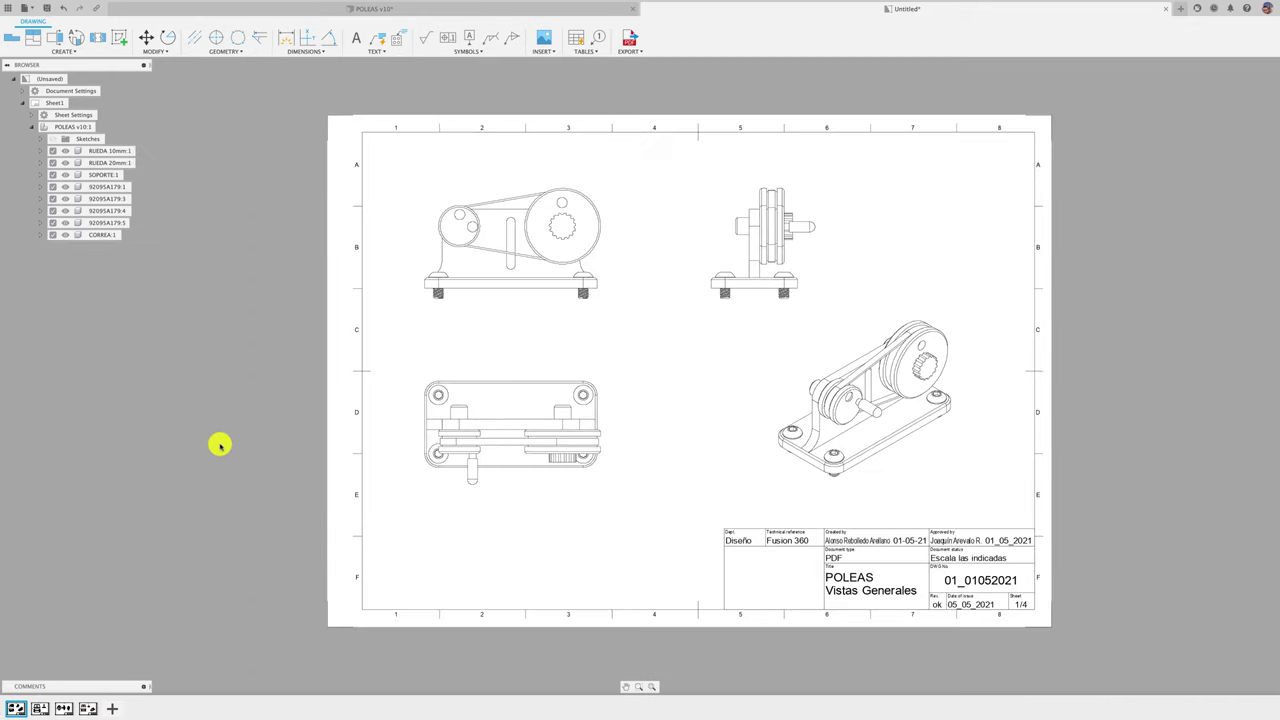
pyautogui.scroll(1, 509, 98)
pyautogui.scroll(1, 528, 180)
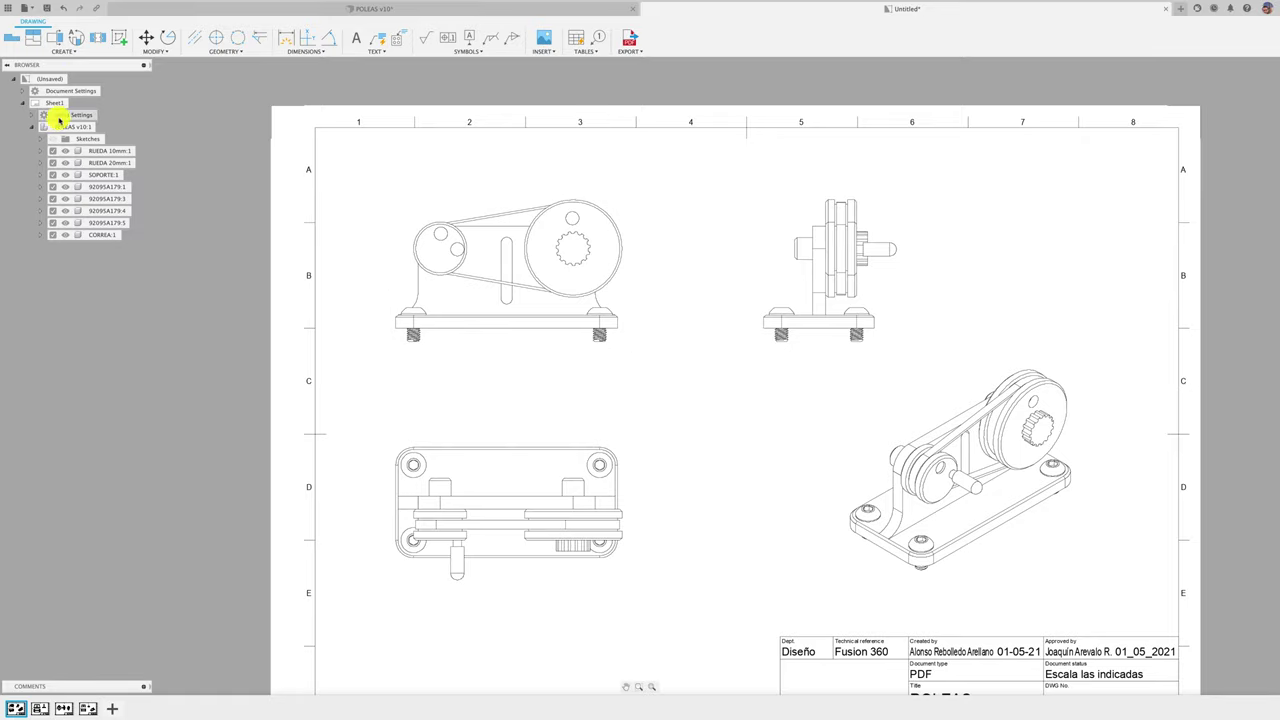
pyautogui.click(33, 128)
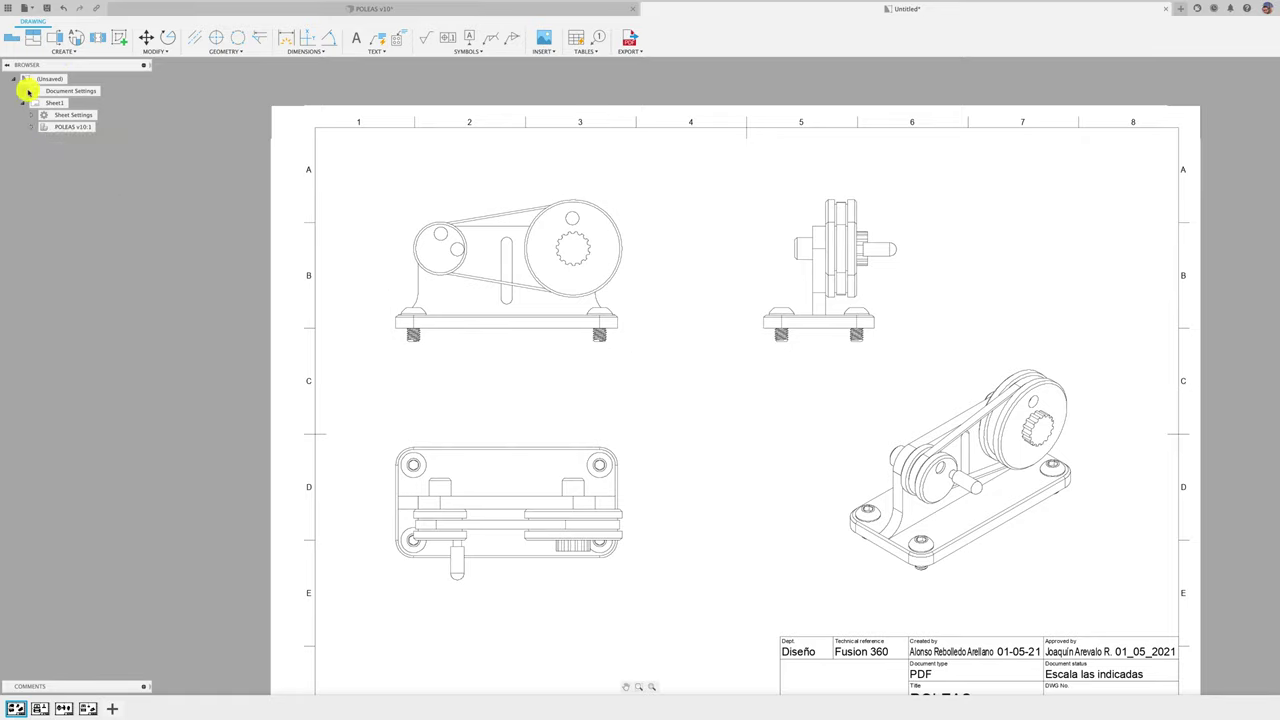
# - Set Document Settings to the Medium line width group with Display Line Widths turned on
pyautogui.click(24, 92)
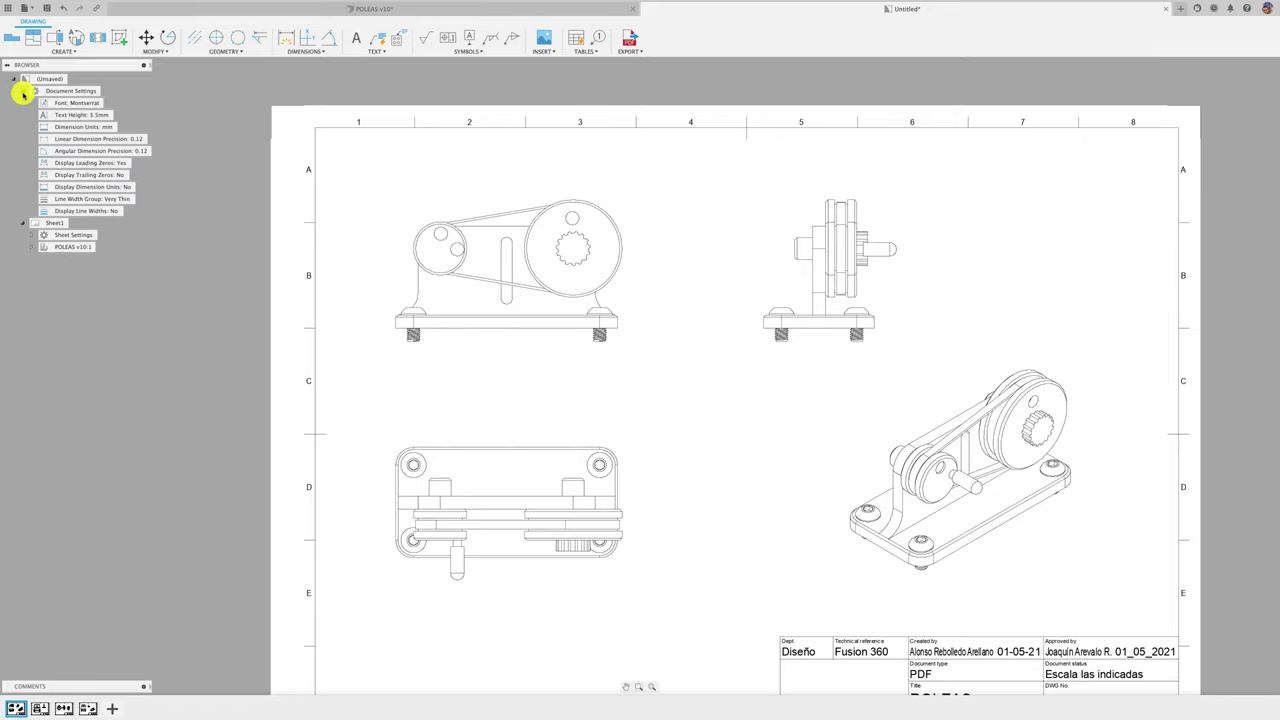
pyautogui.doubleClick(123, 176)
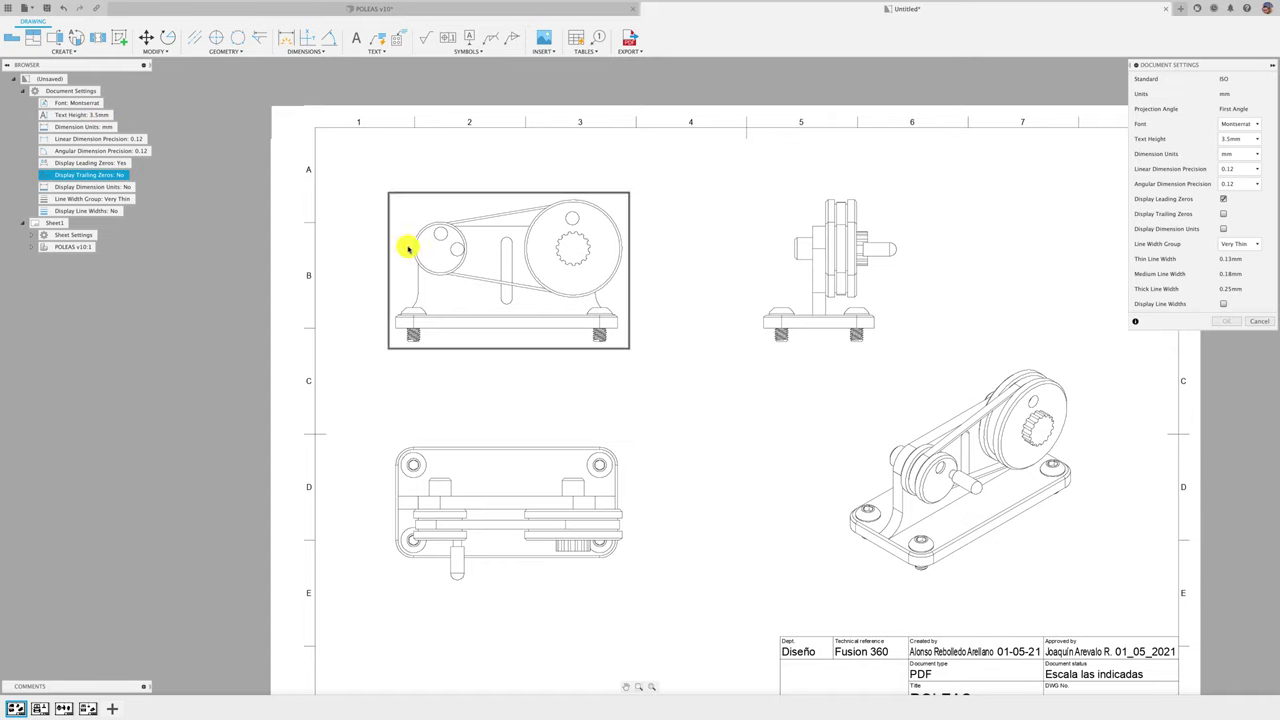
pyautogui.moveTo(1238, 62); pyautogui.dragTo(742, 110)
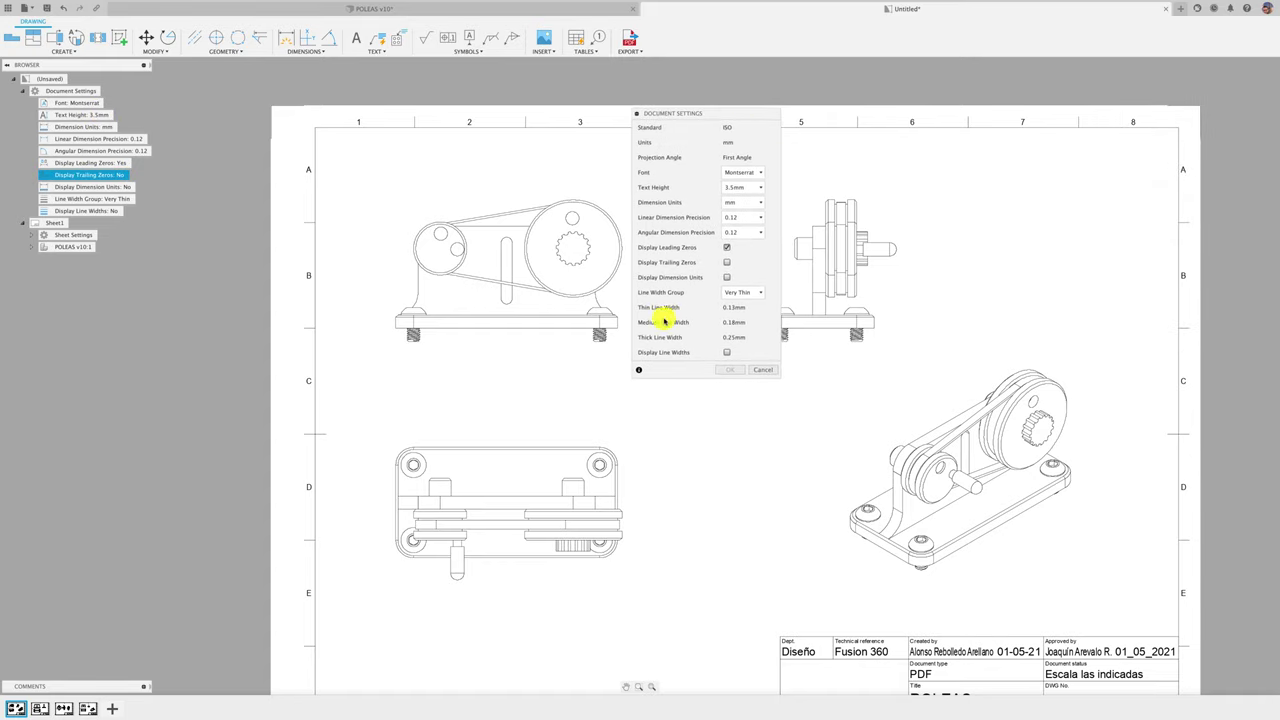
pyautogui.click(745, 292)
pyautogui.click(750, 325)
pyautogui.click(727, 353)
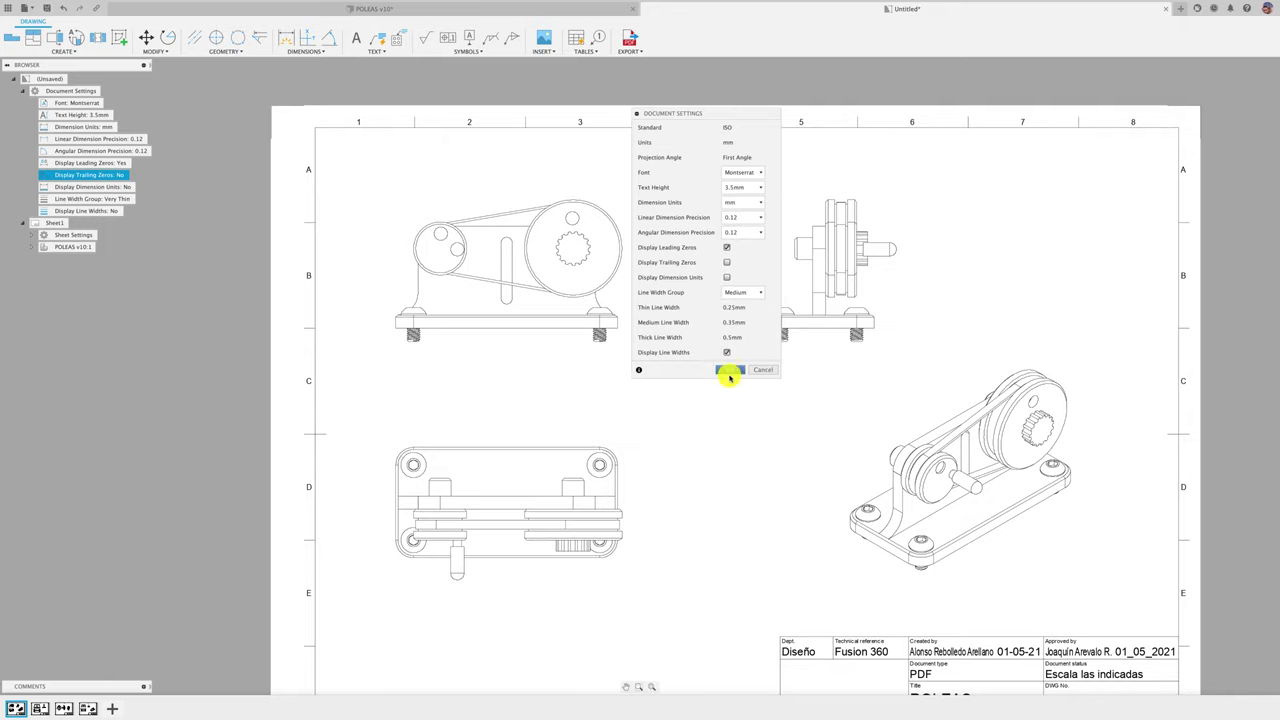
pyautogui.click(730, 369)
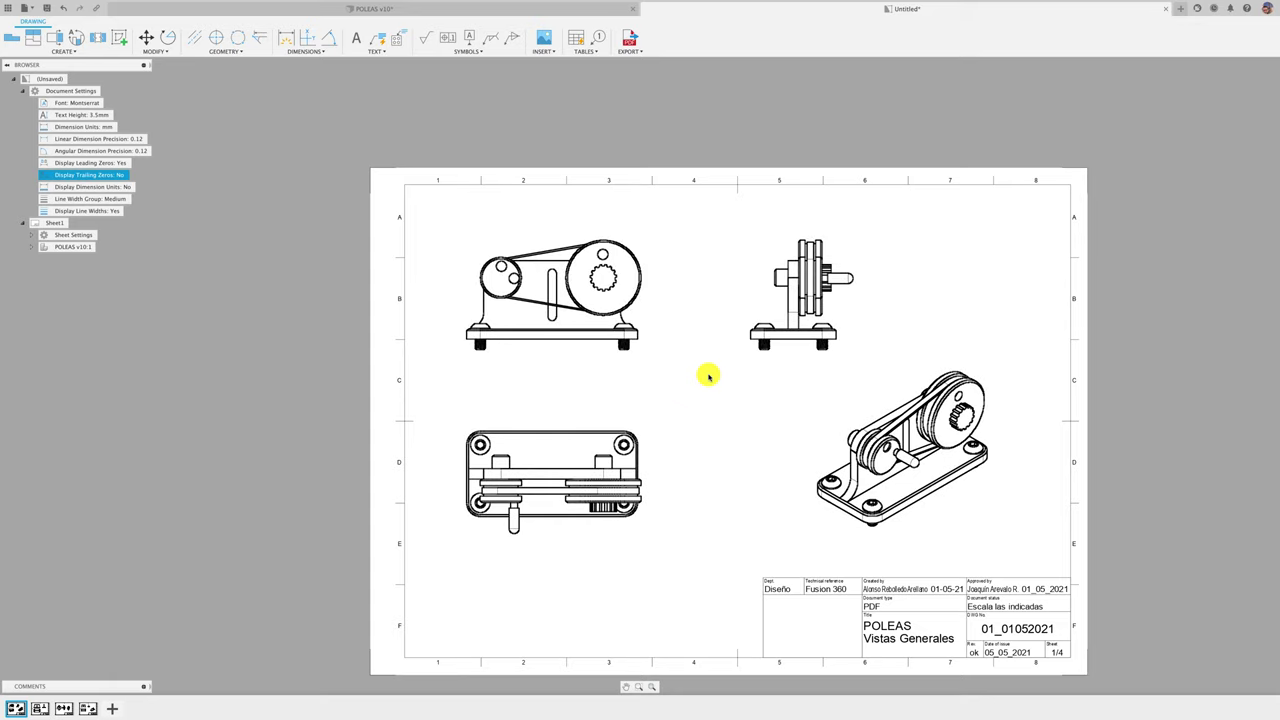
# - Review Sheets 2–4, then nudge Sheet3's wheel base view slightly down and right
pyautogui.click(40, 708)
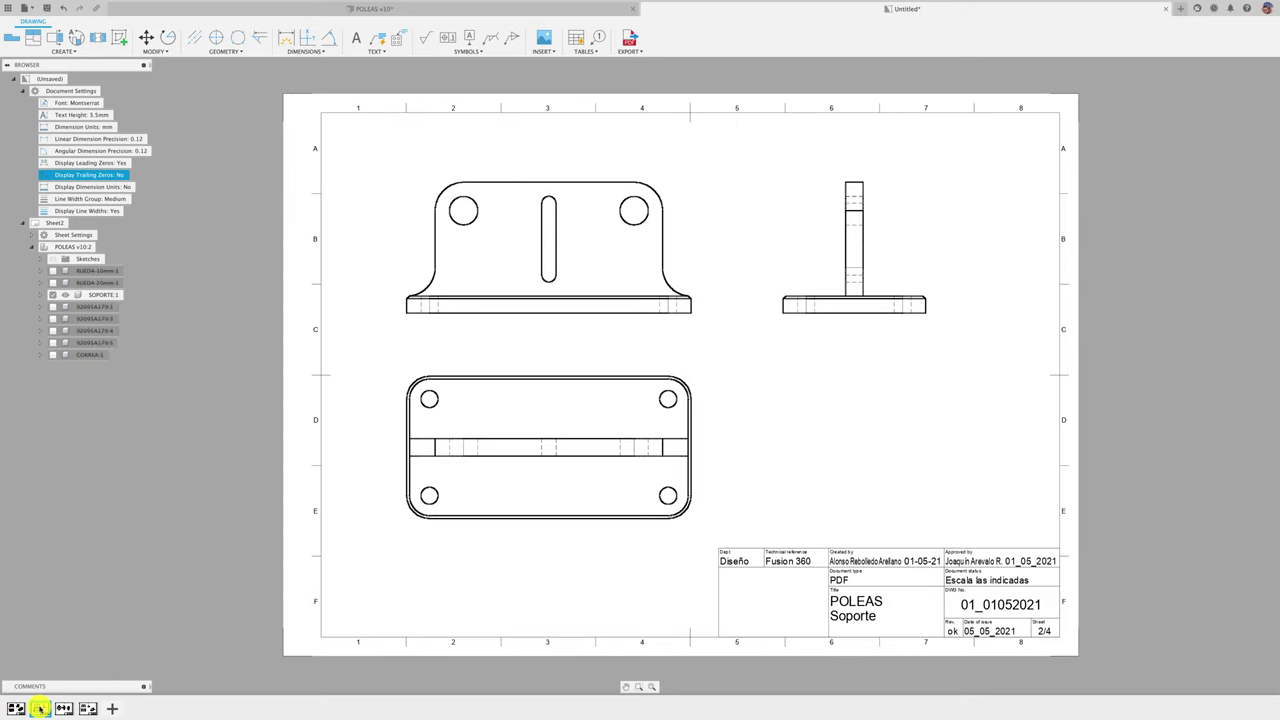
pyautogui.click(64, 708)
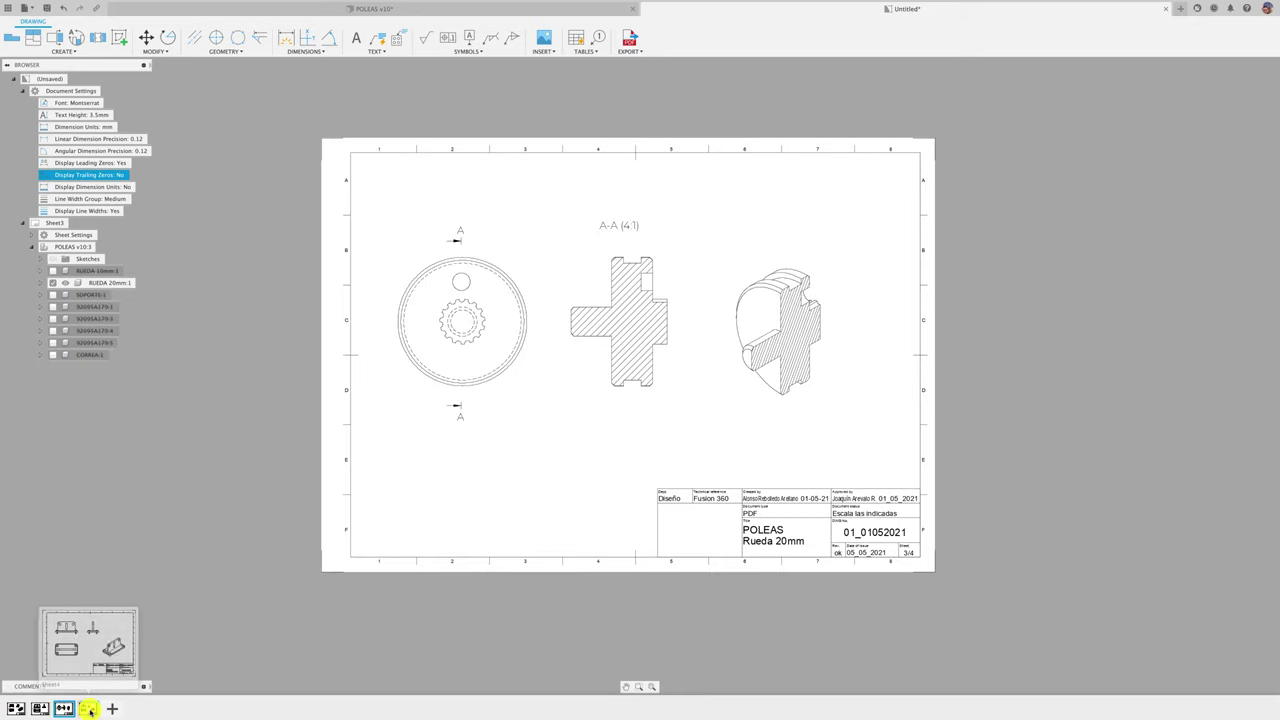
pyautogui.click(89, 708)
pyautogui.click(64, 708)
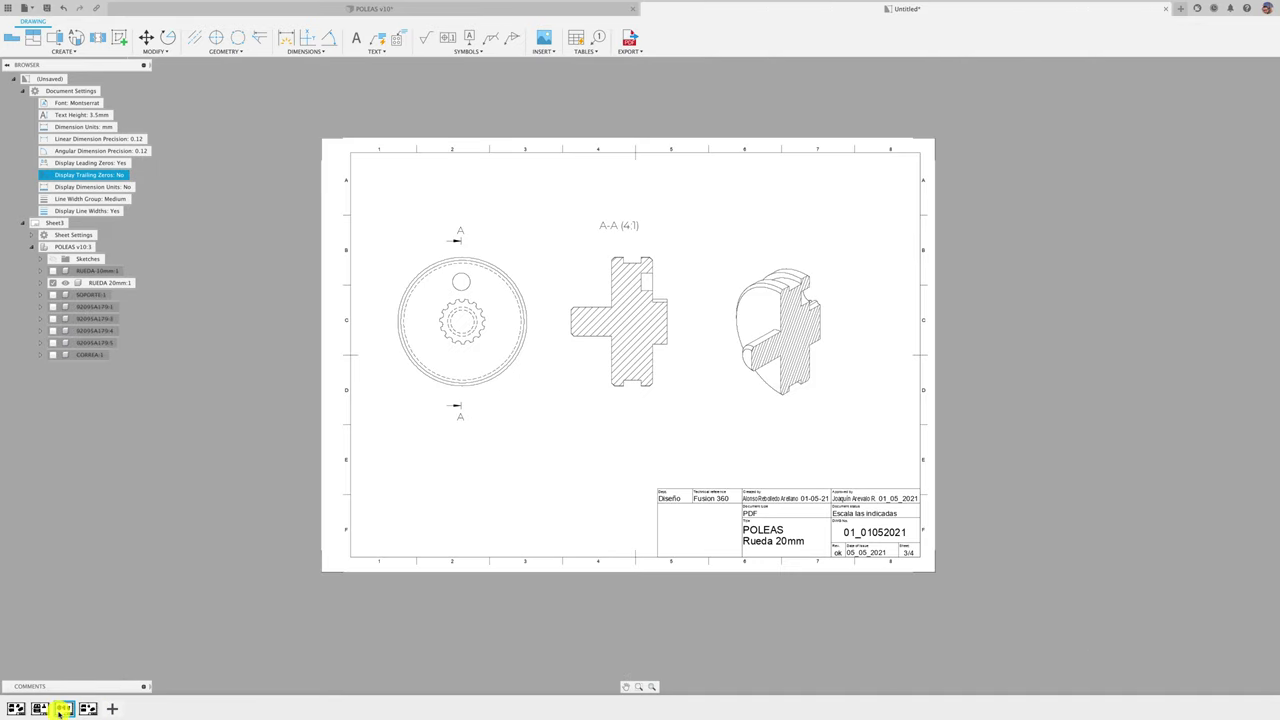
pyautogui.click(506, 389)
pyautogui.moveTo(506, 390); pyautogui.dragTo(509, 394)
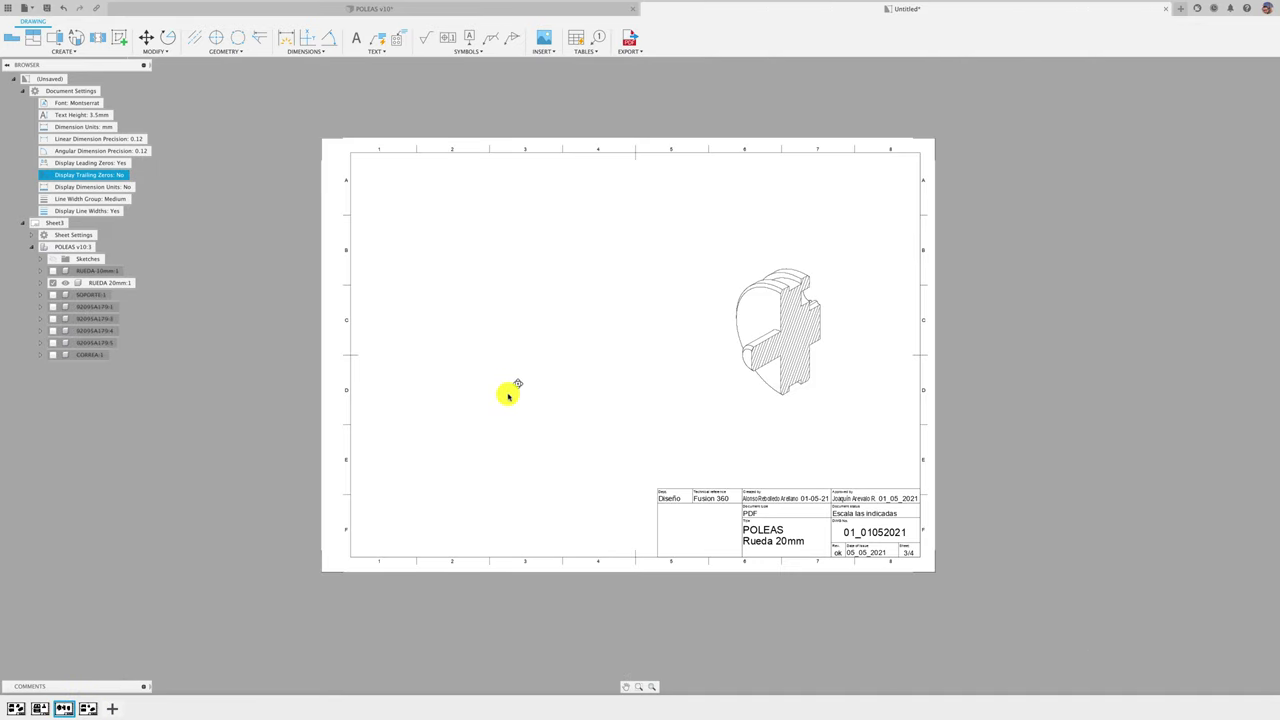
# - Recheck the document settings, leaving trailing zeros at No, and return to Sheet4
pyautogui.click(127, 175)
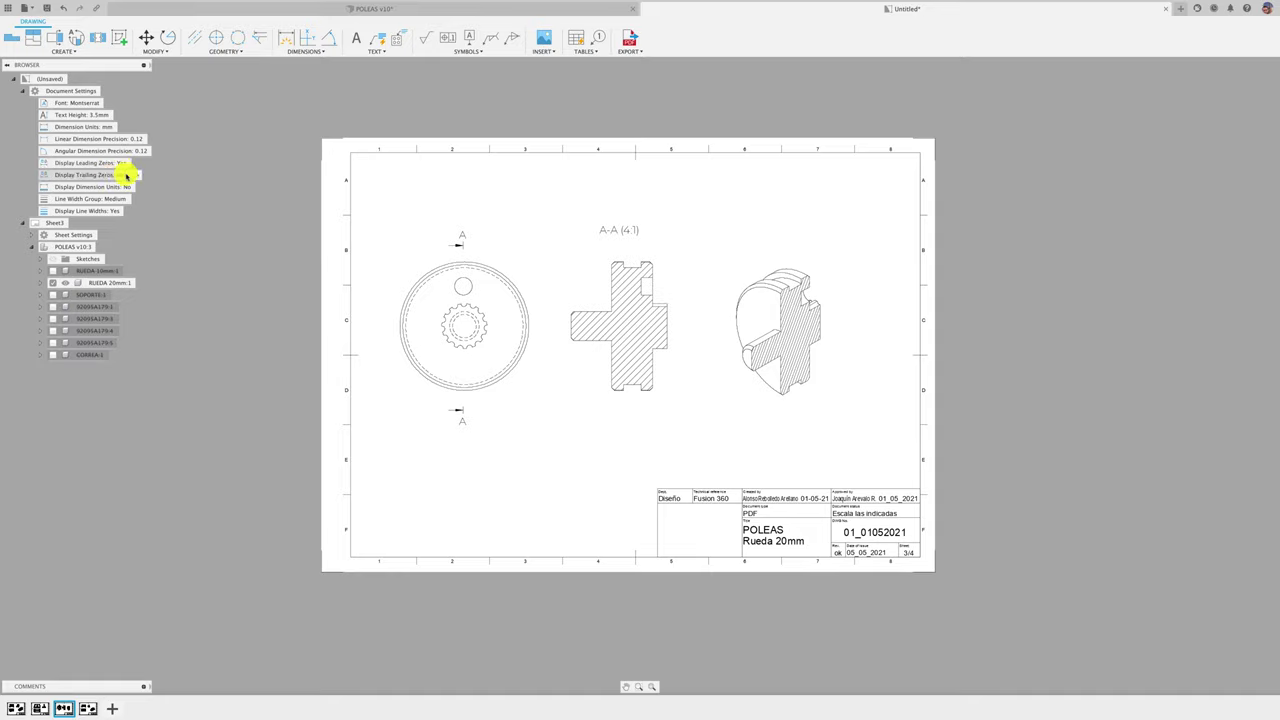
pyautogui.click(134, 177)
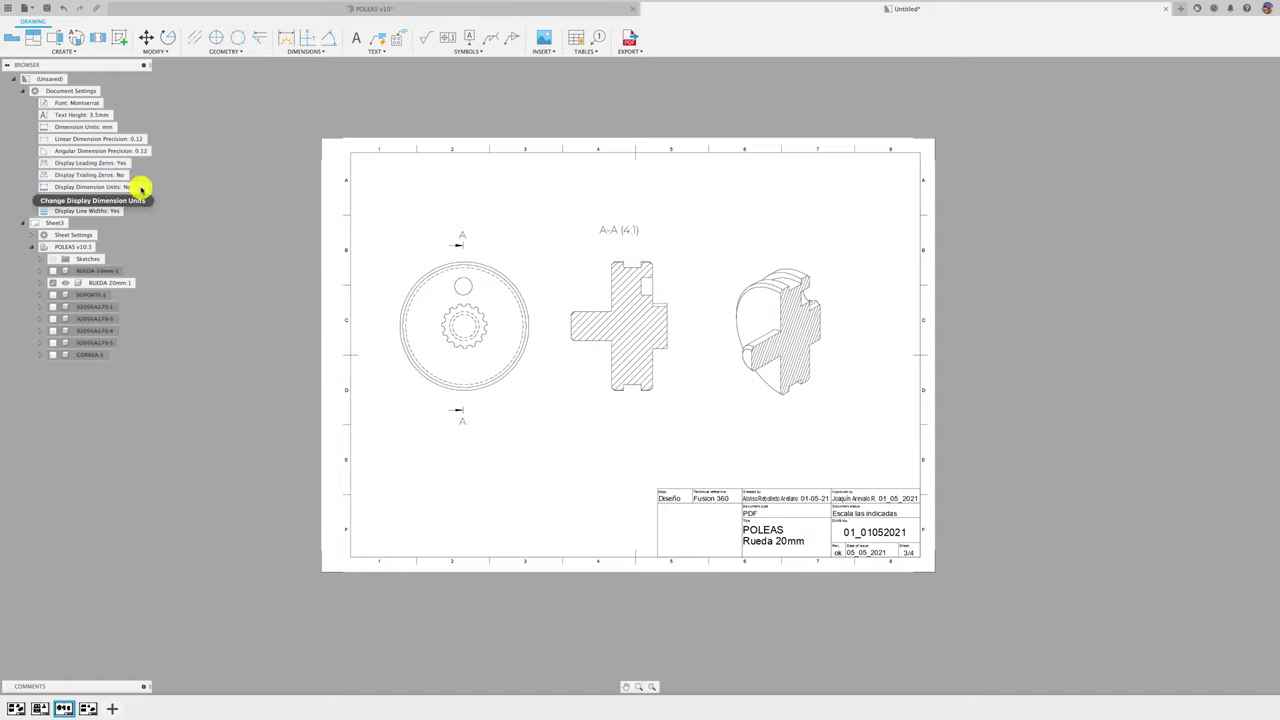
pyautogui.click(138, 187)
pyautogui.doubleClick(136, 187)
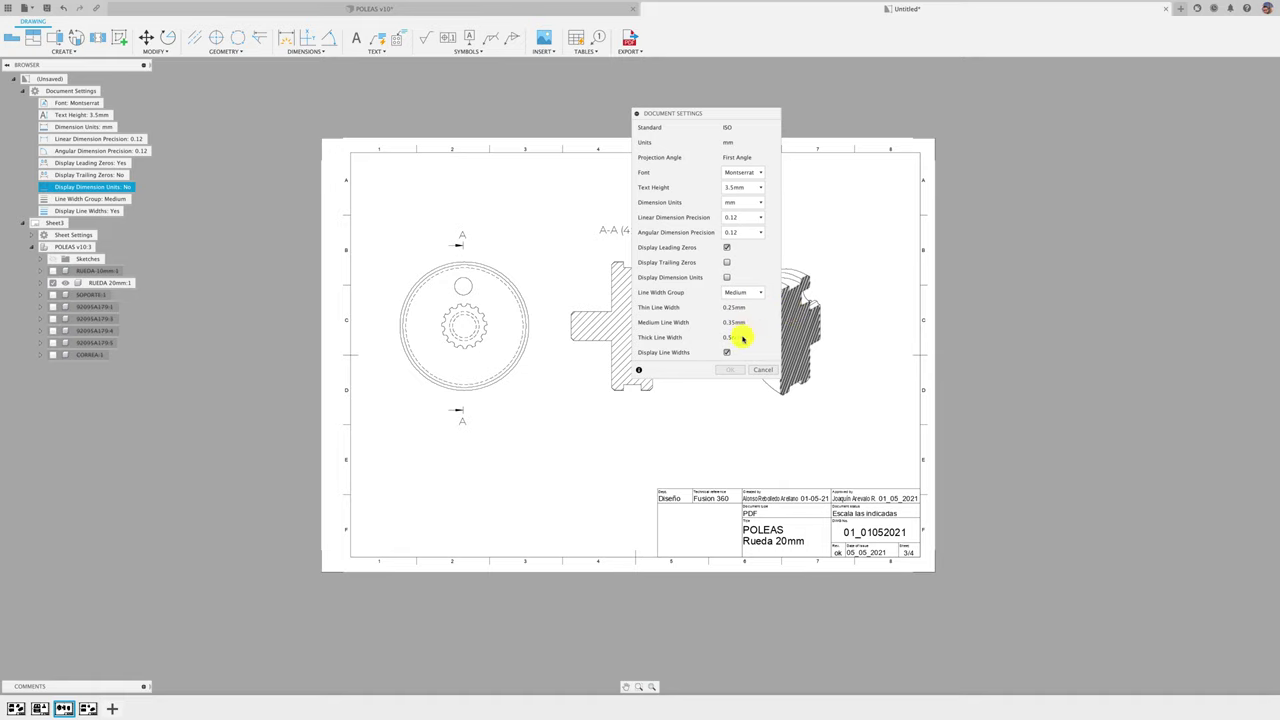
pyautogui.click(765, 370)
pyautogui.scroll(2, 680, 408)
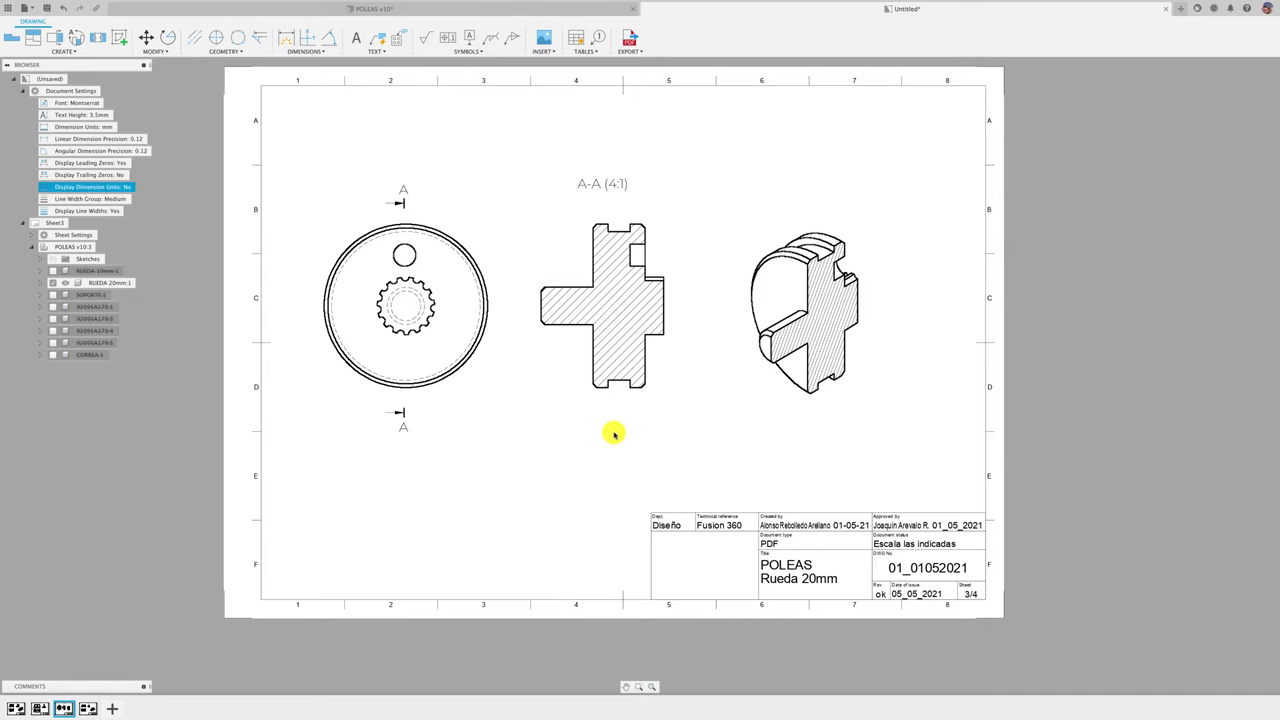
pyautogui.click(88, 709)
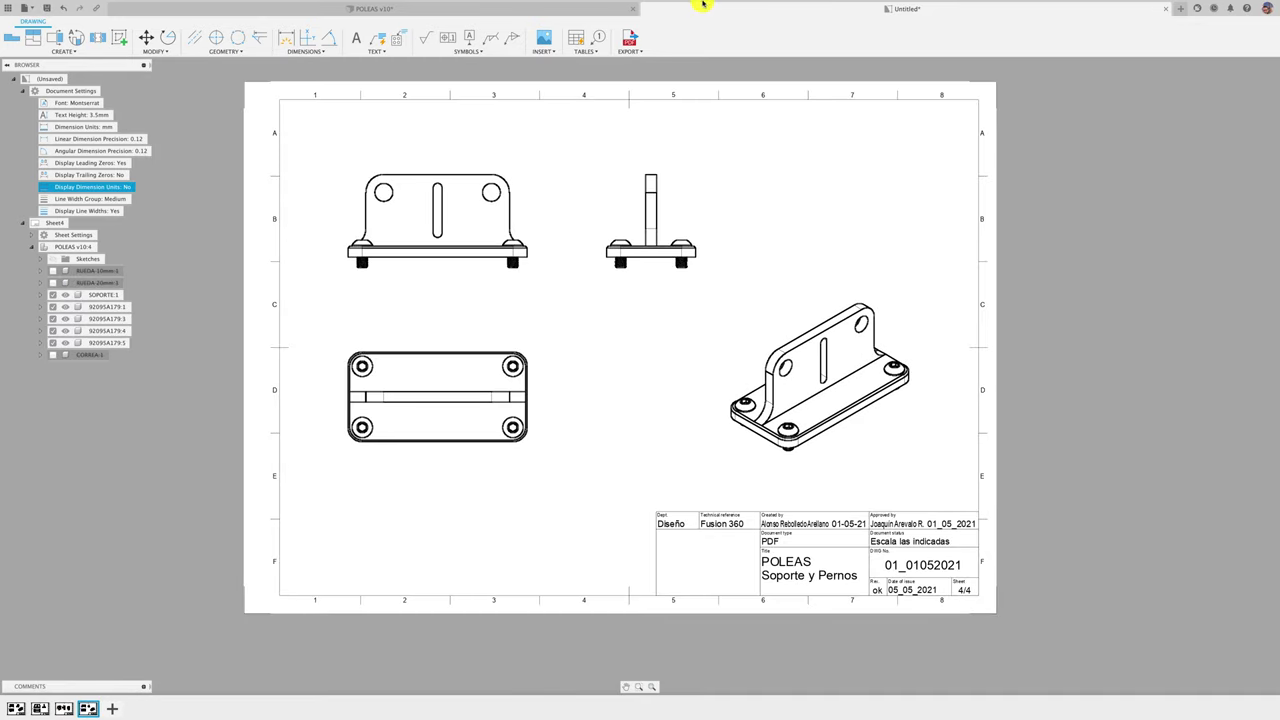
# - Export all four sheets with lineweights to Untitled.pdf on the Desktop
pyautogui.click(632, 40)
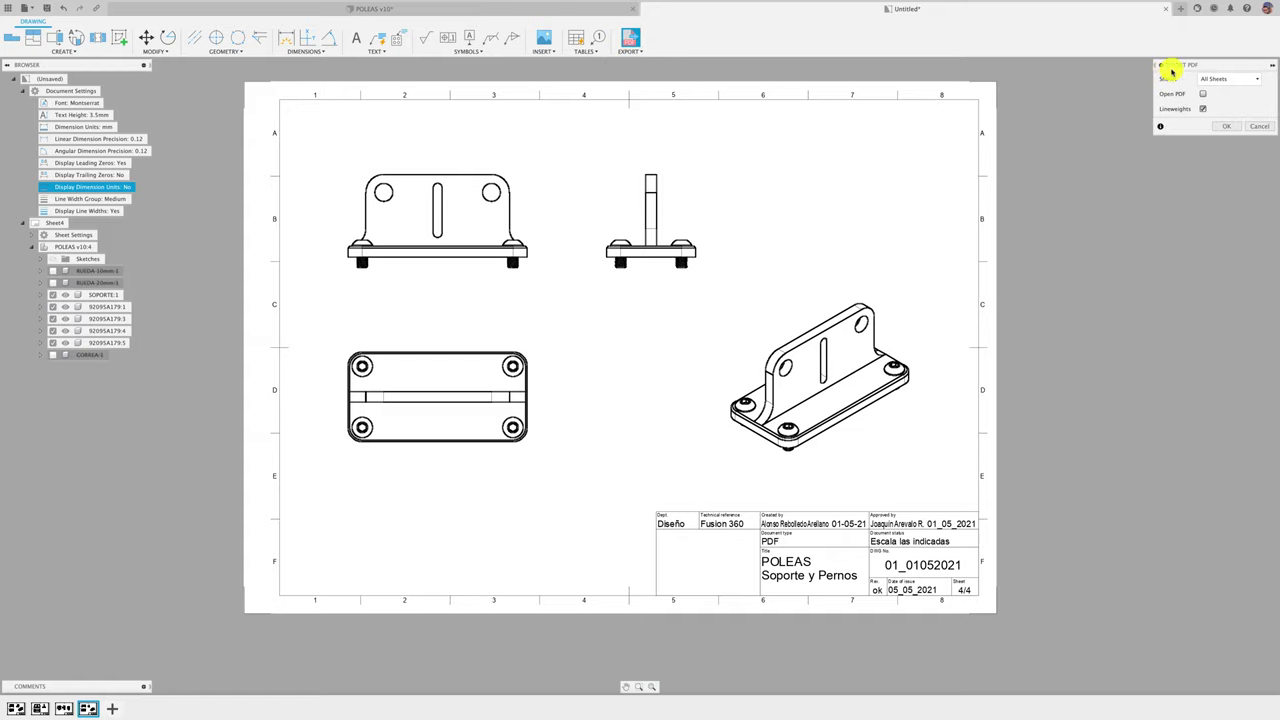
pyautogui.moveTo(1205, 68); pyautogui.dragTo(768, 96)
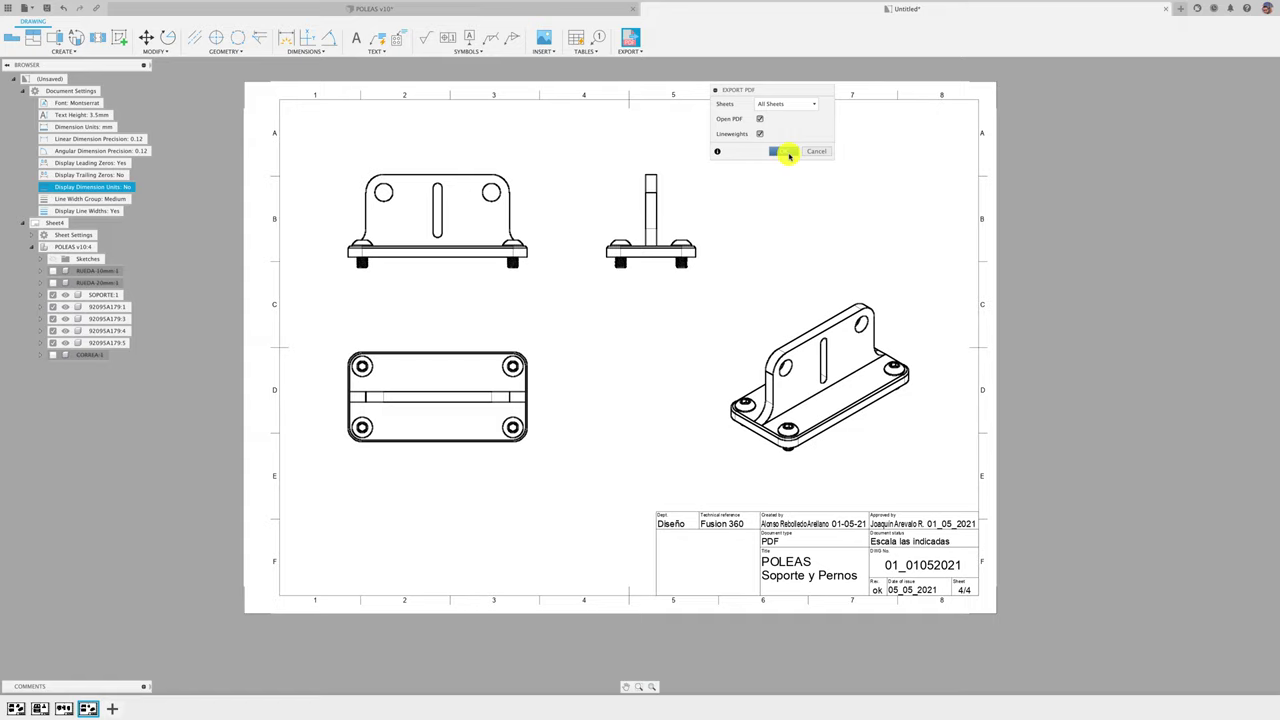
pyautogui.click(787, 152)
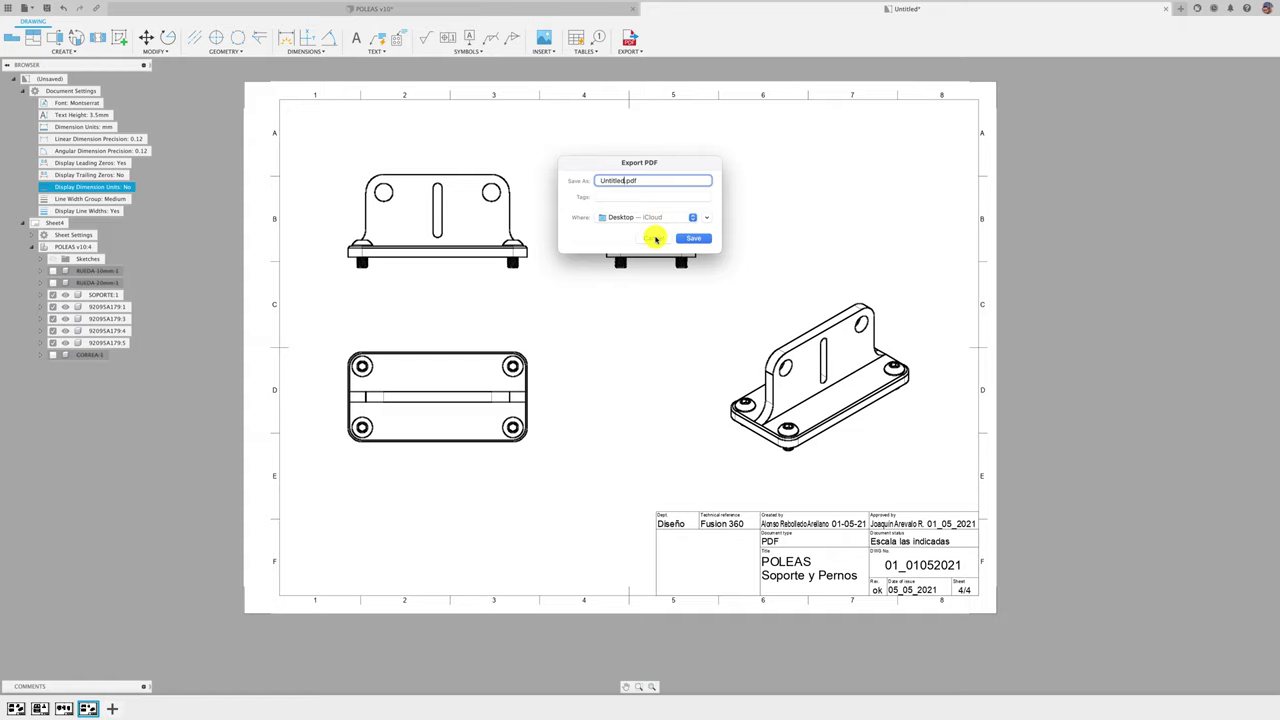
pyautogui.click(652, 237)
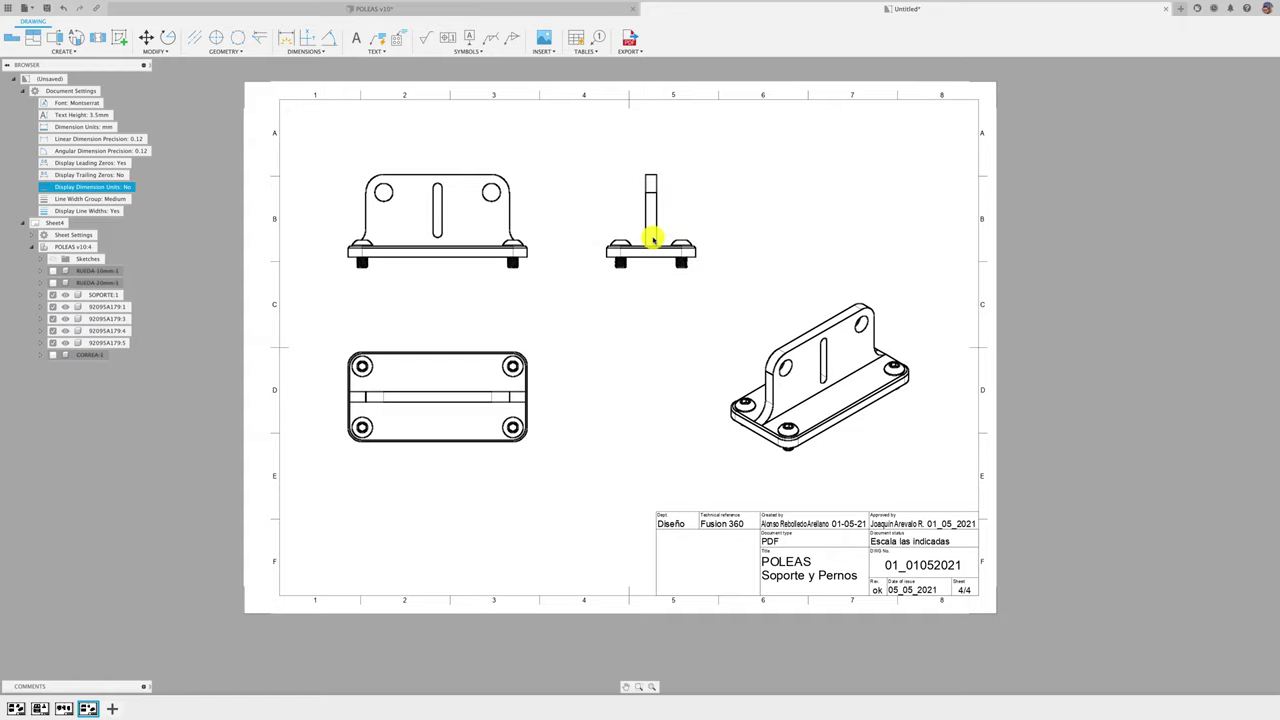
# - Save the drawing as 'POLEAS Drawing' in the PROYECTOS MECANICOS project
pyautogui.click(47, 10)
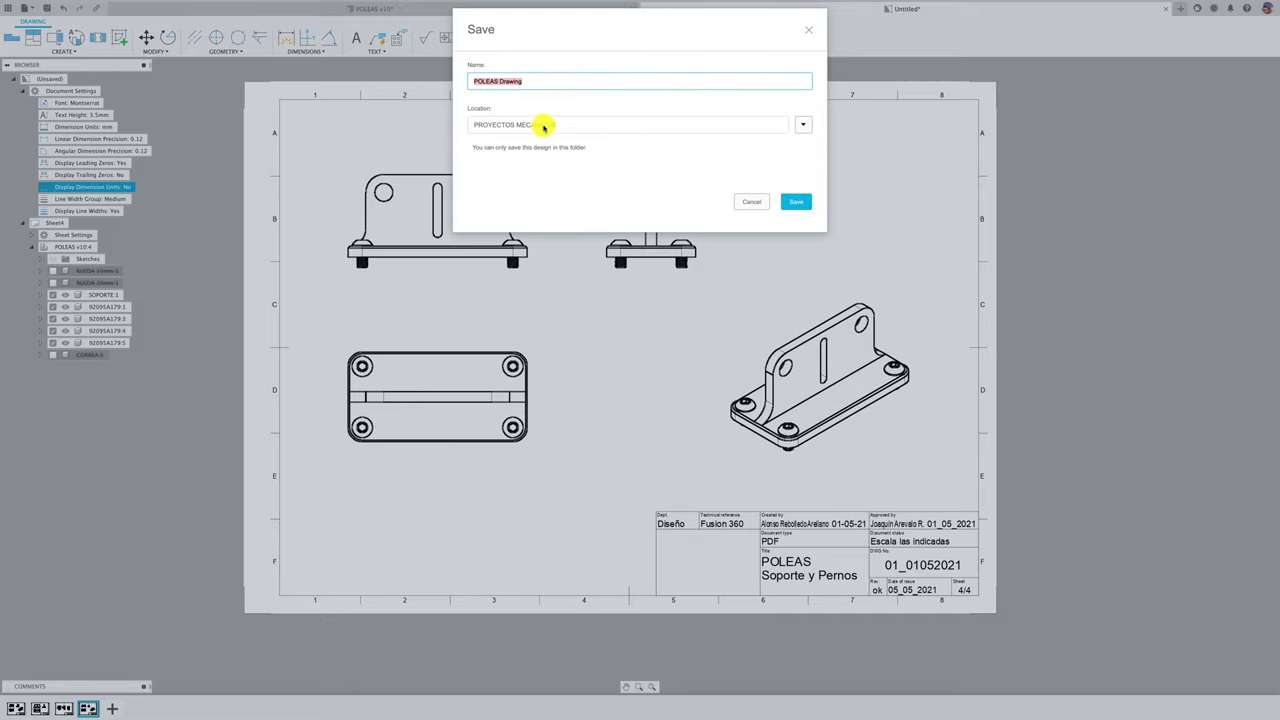
pyautogui.click(795, 205)
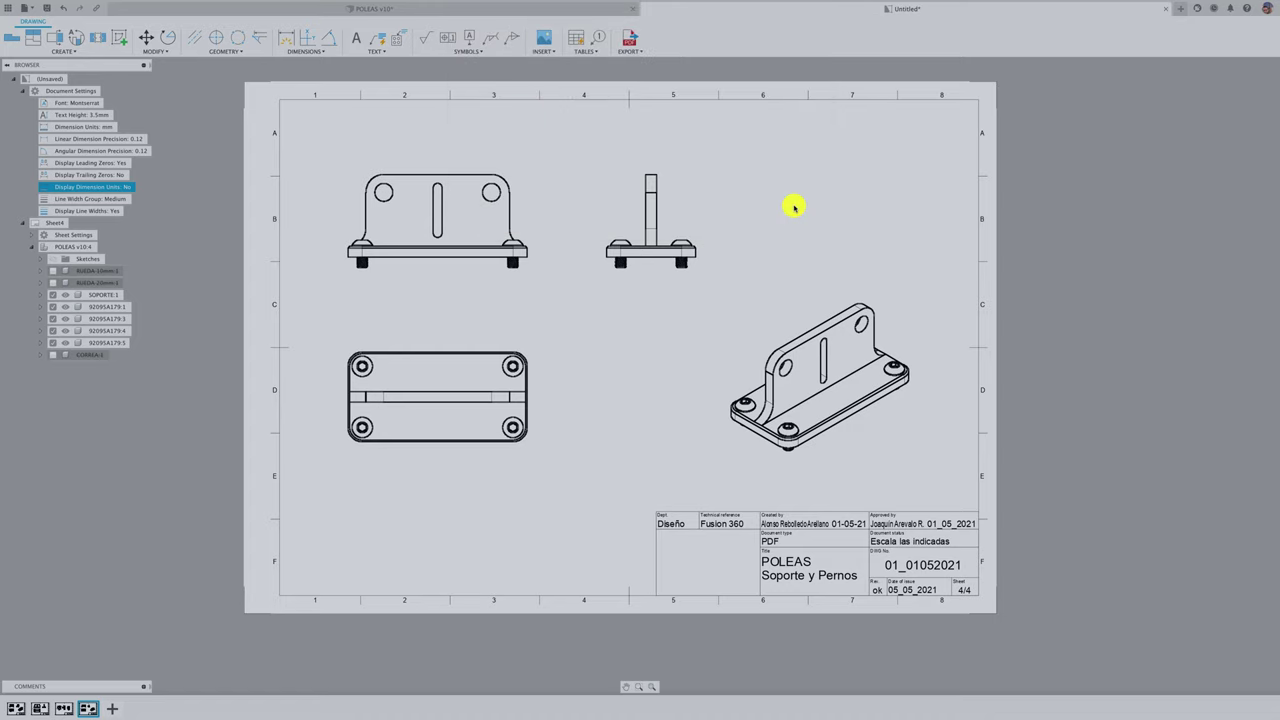